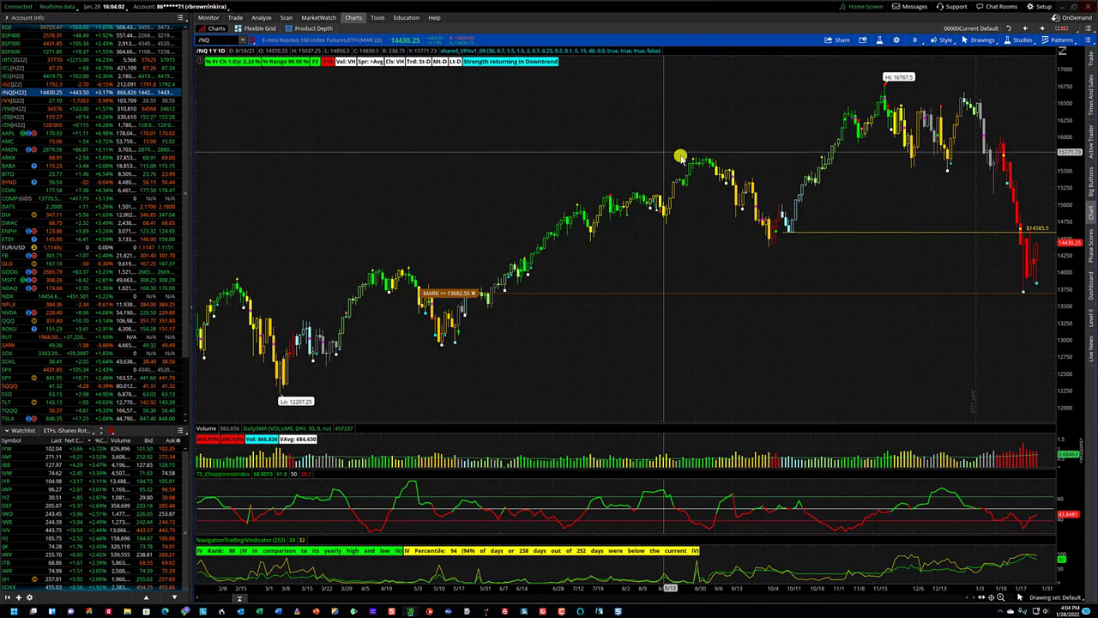
# Zoom the /NQ daily chart into the latest bars and draw trendlines from the January high.
pyautogui.moveTo(919, 271); pyautogui.dragTo(1083, 289)
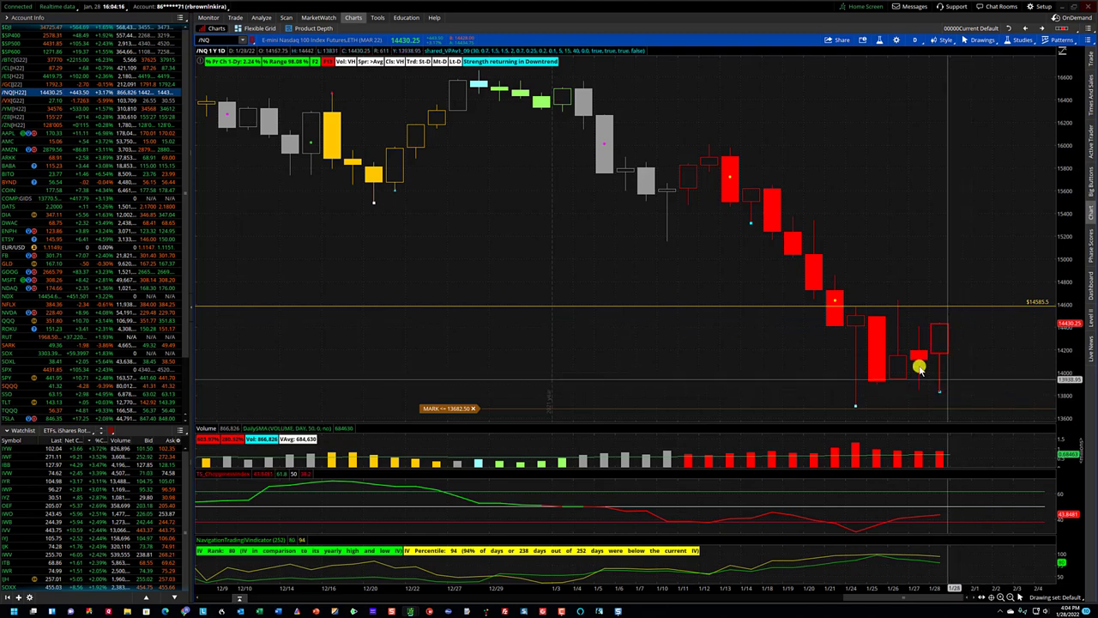
pyautogui.click(734, 136)
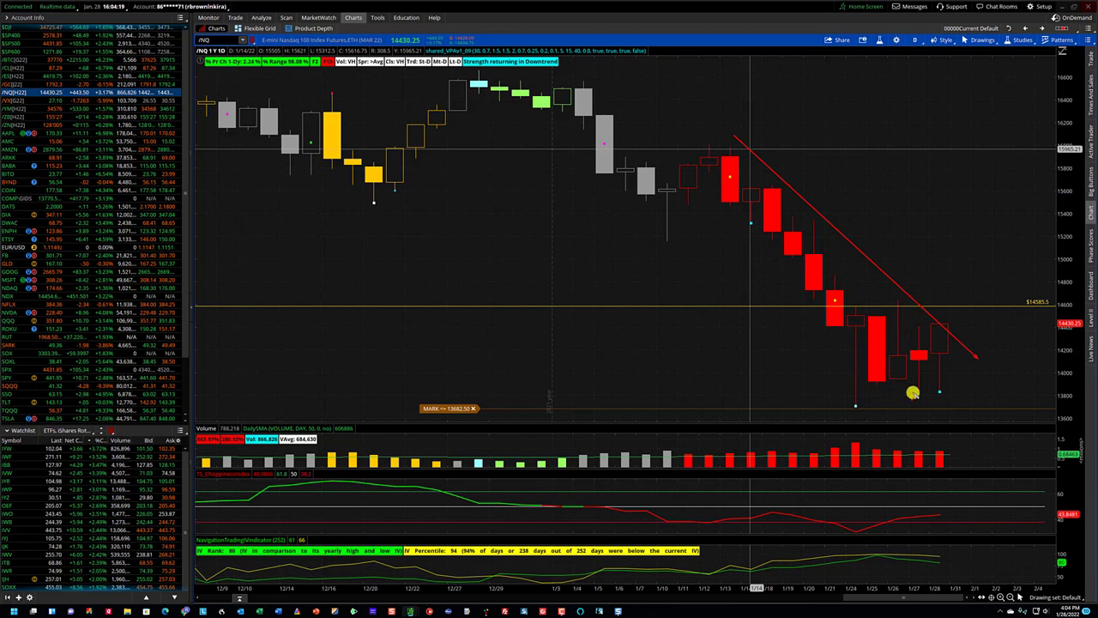
pyautogui.click(974, 421)
pyautogui.click(928, 435)
pyautogui.click(918, 448)
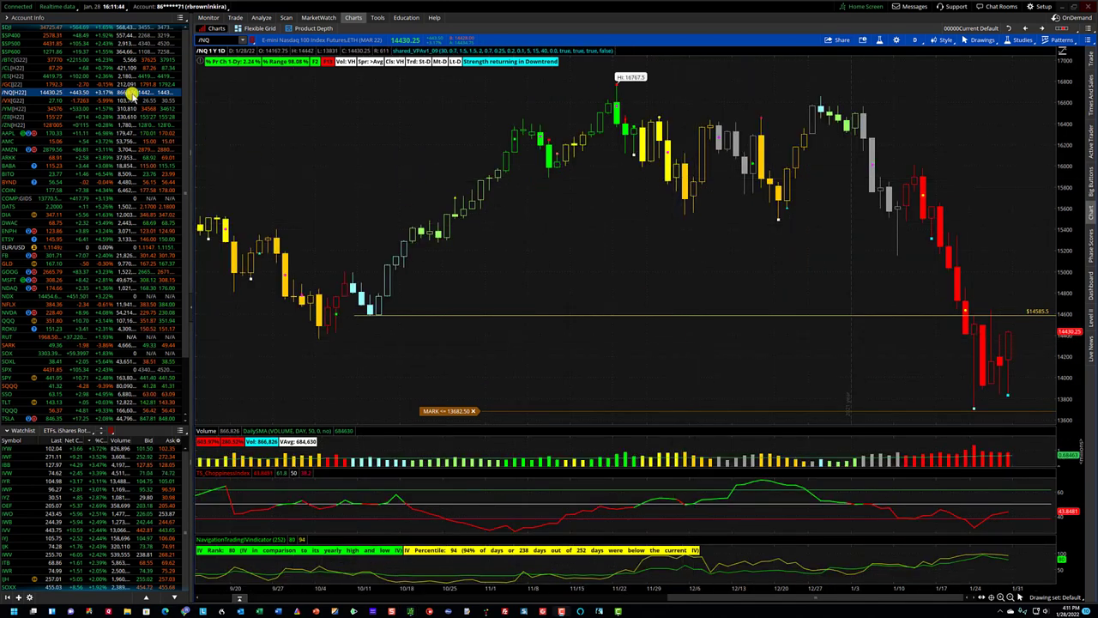
# Switch the chart to /ES and zoom into the bars from 9/20 to the right edge.
pyautogui.click(47, 76)
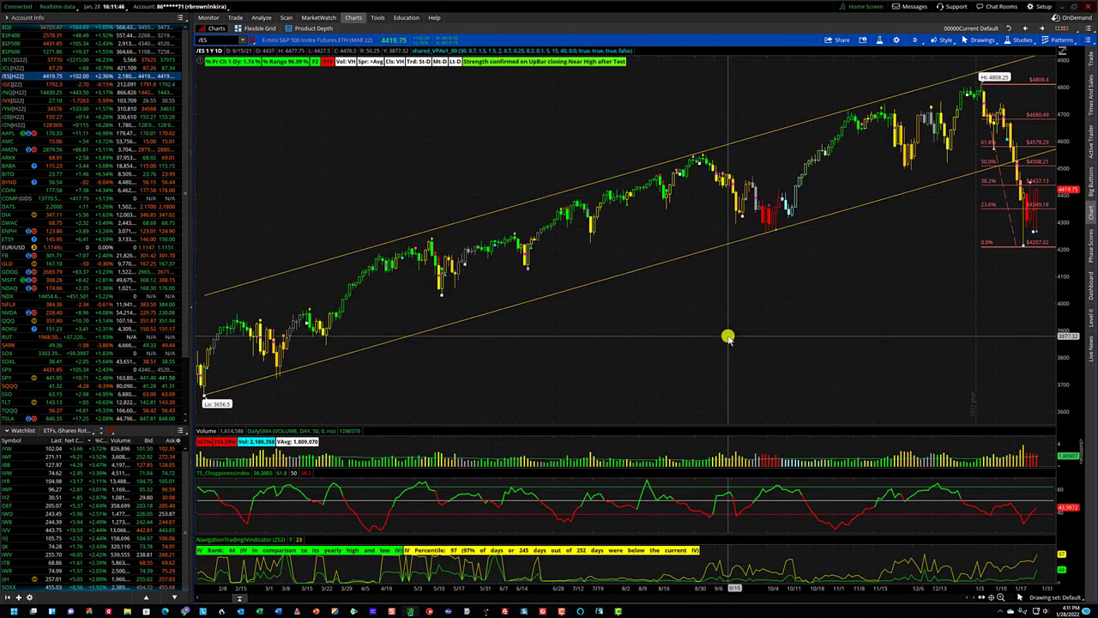
pyautogui.moveTo(731, 267); pyautogui.dragTo(1081, 387)
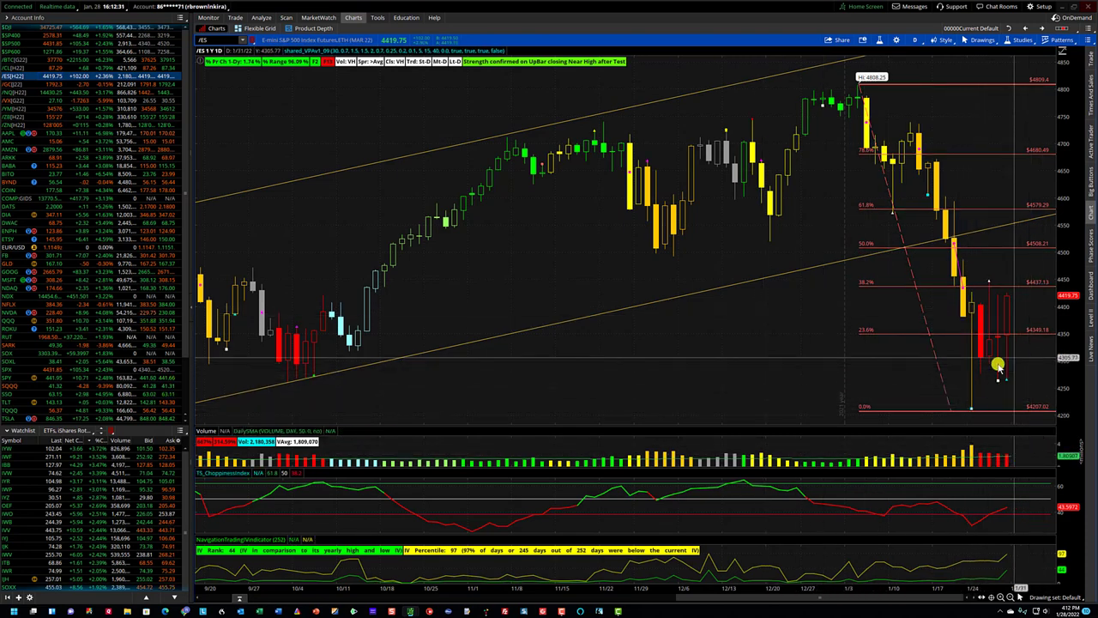
pyautogui.moveTo(1005, 336)
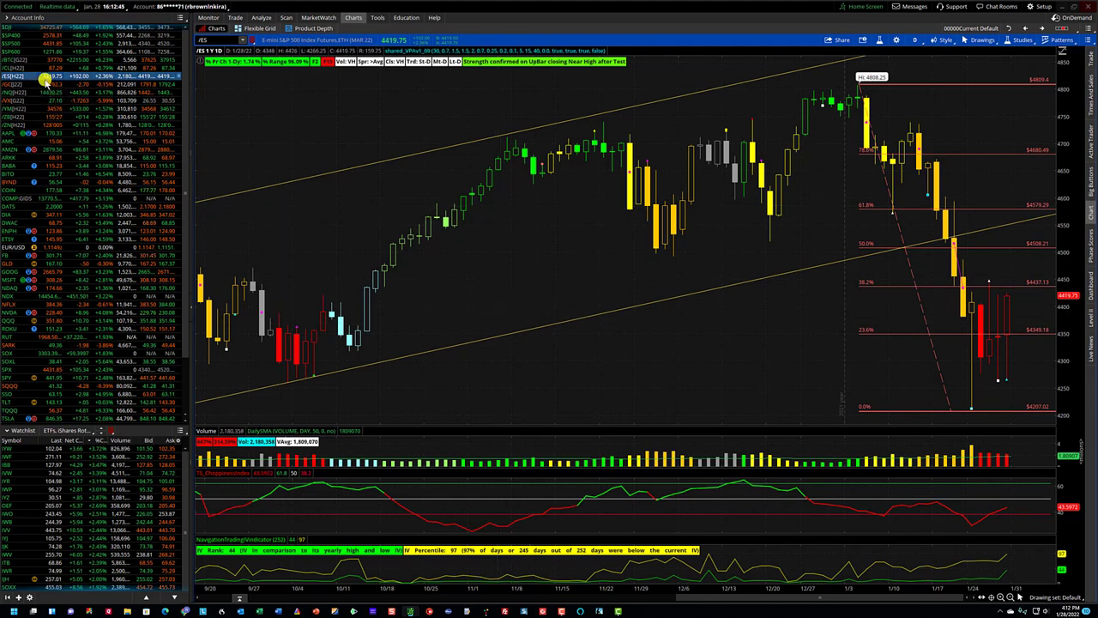
# Chart COMP:GIDS zoomed into recent months, drawing two trendlines and then deleting both.
pyautogui.click(49, 196)
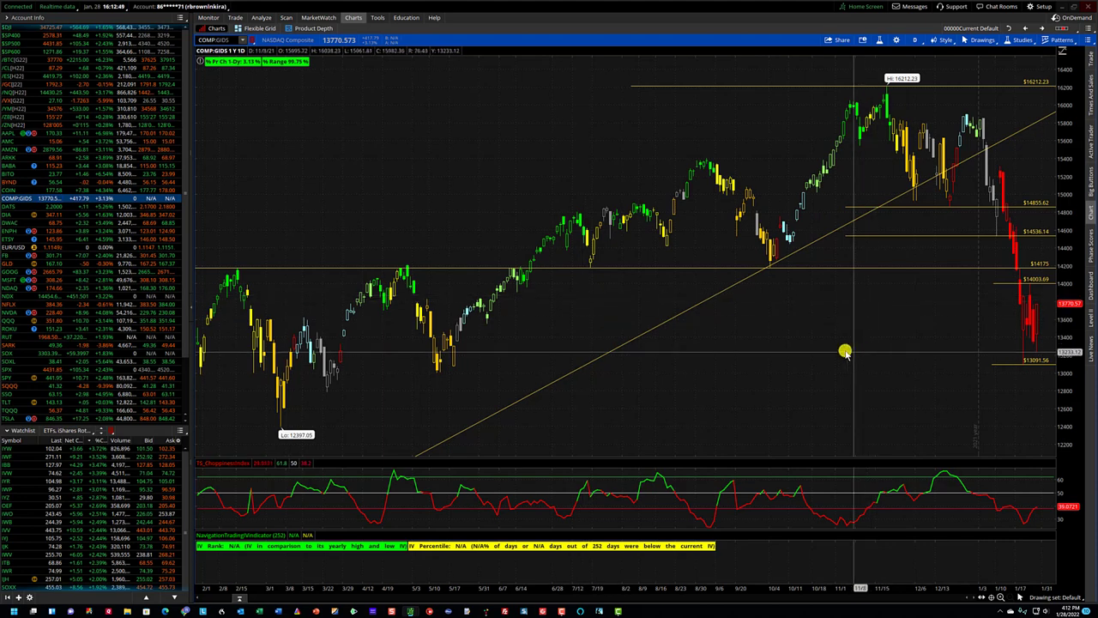
pyautogui.moveTo(844, 352); pyautogui.dragTo(1073, 380)
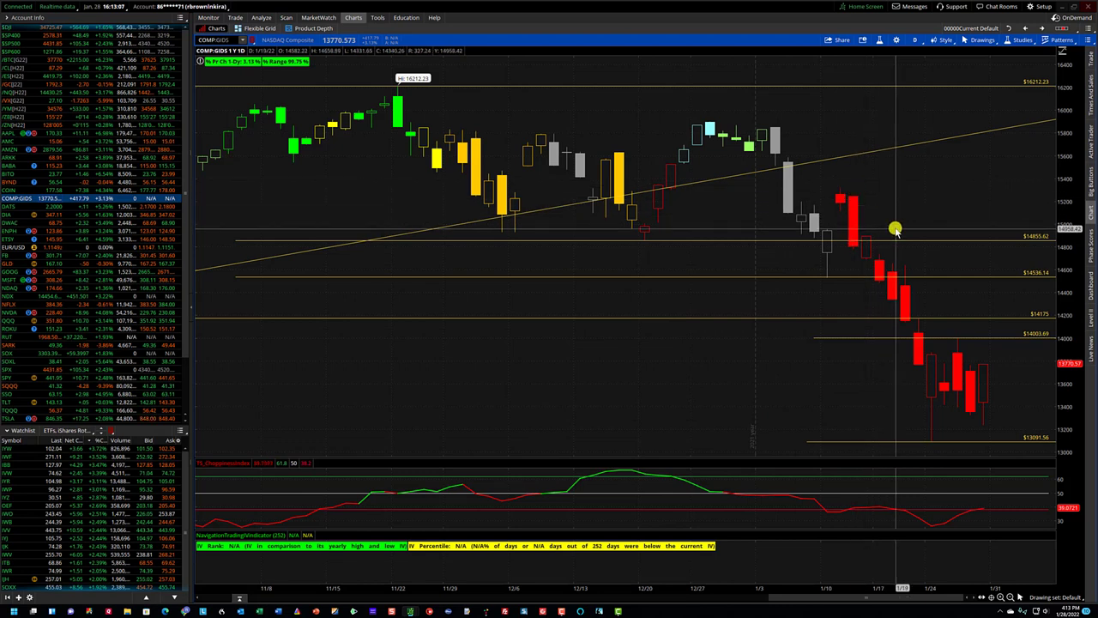
pyautogui.moveTo(777, 126); pyautogui.dragTo(1018, 388)
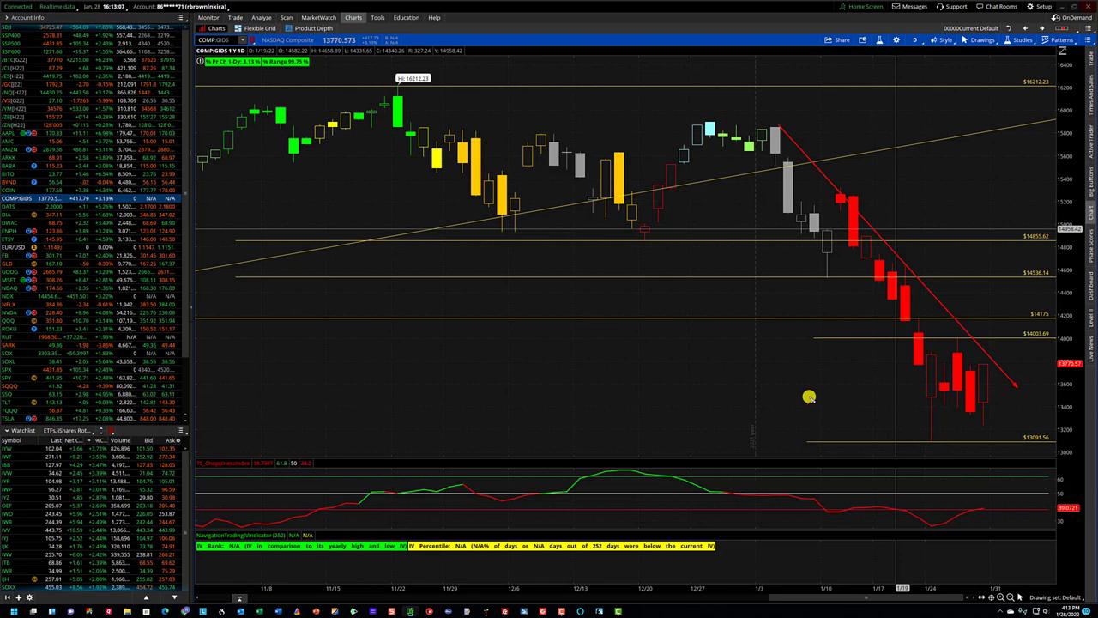
pyautogui.press('Delete')
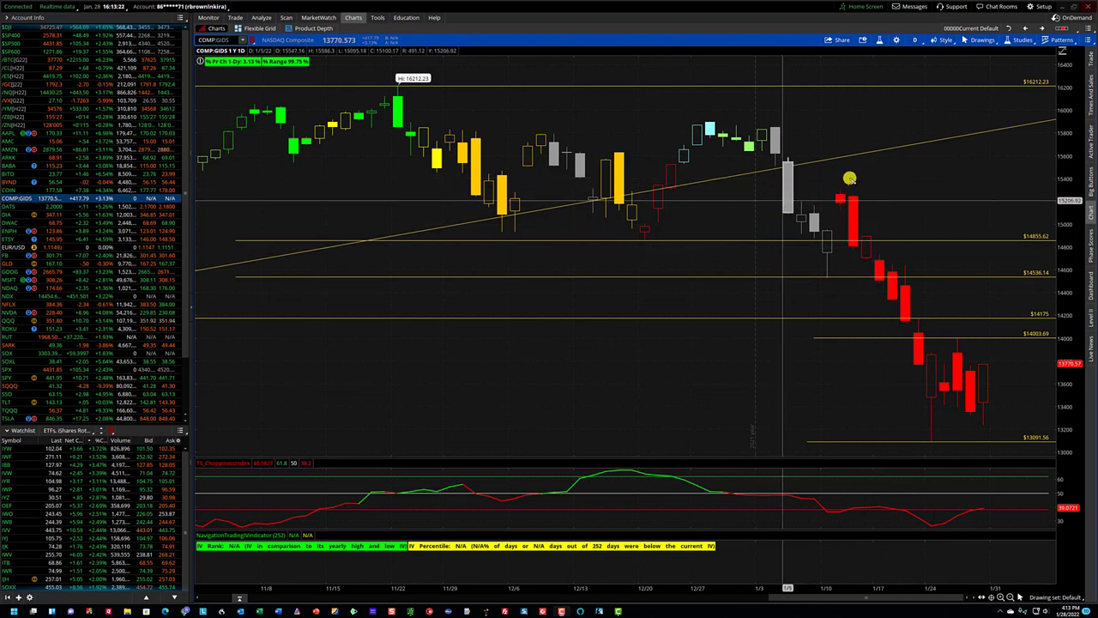
pyautogui.moveTo(874, 244)
pyautogui.mouseDown()
pyautogui.moveTo(986, 403)
pyautogui.moveTo(989, 335)
pyautogui.moveTo(1008, 314)
pyautogui.moveTo(1039, 439)
pyautogui.mouseUp()
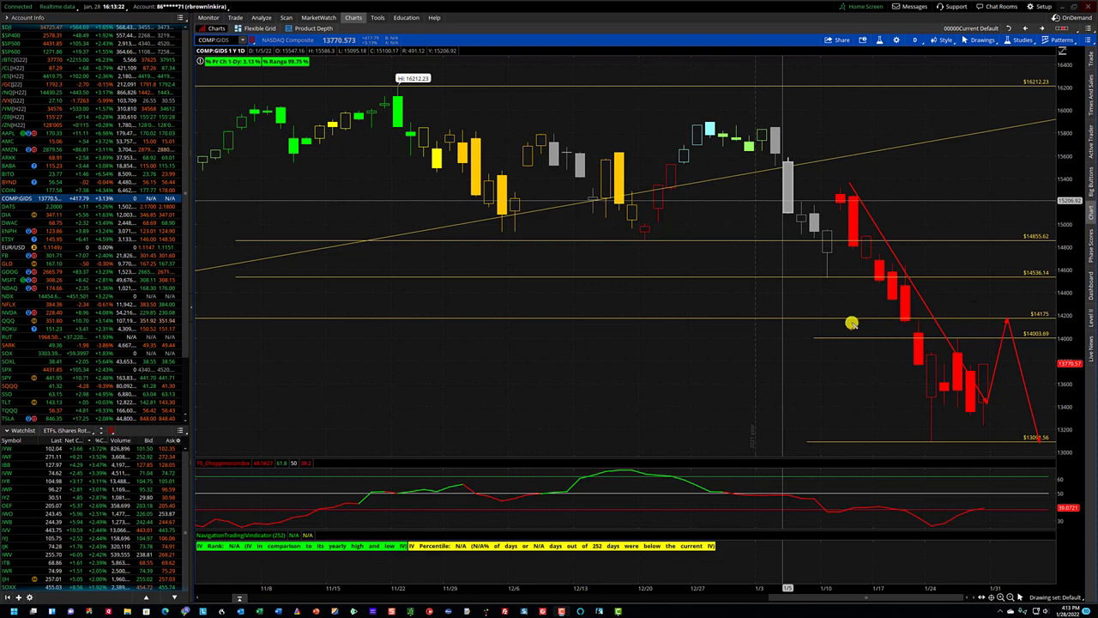
pyautogui.press('Delete')
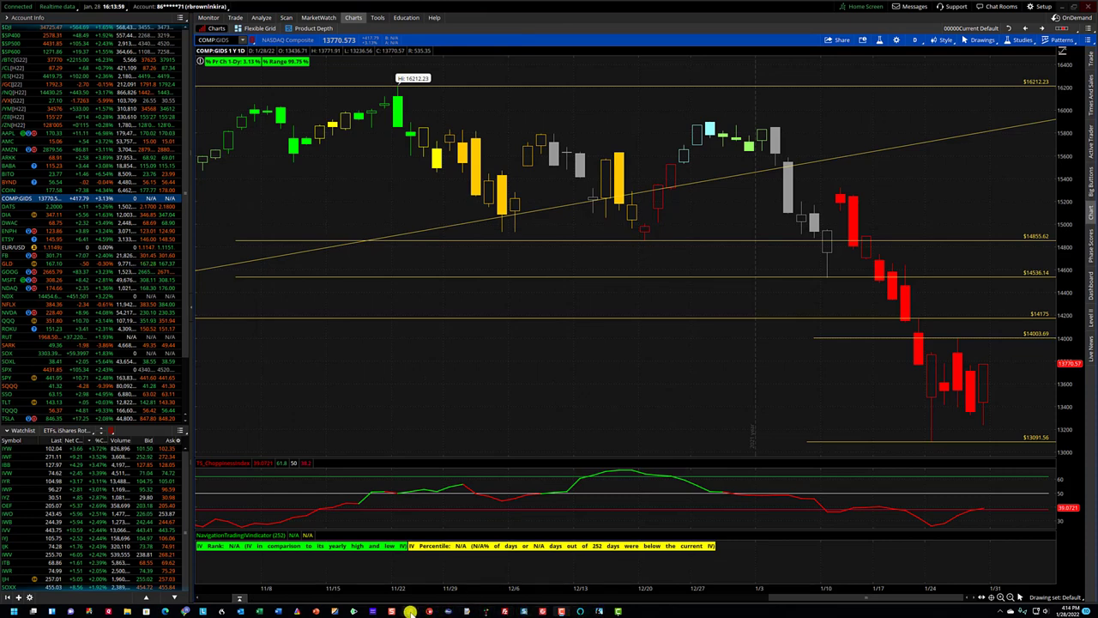
# Bring the Flexible Grid window forward and maximize its $TVOLC/Q total volume cell.
pyautogui.moveTo(411, 611)
pyautogui.click(269, 575)
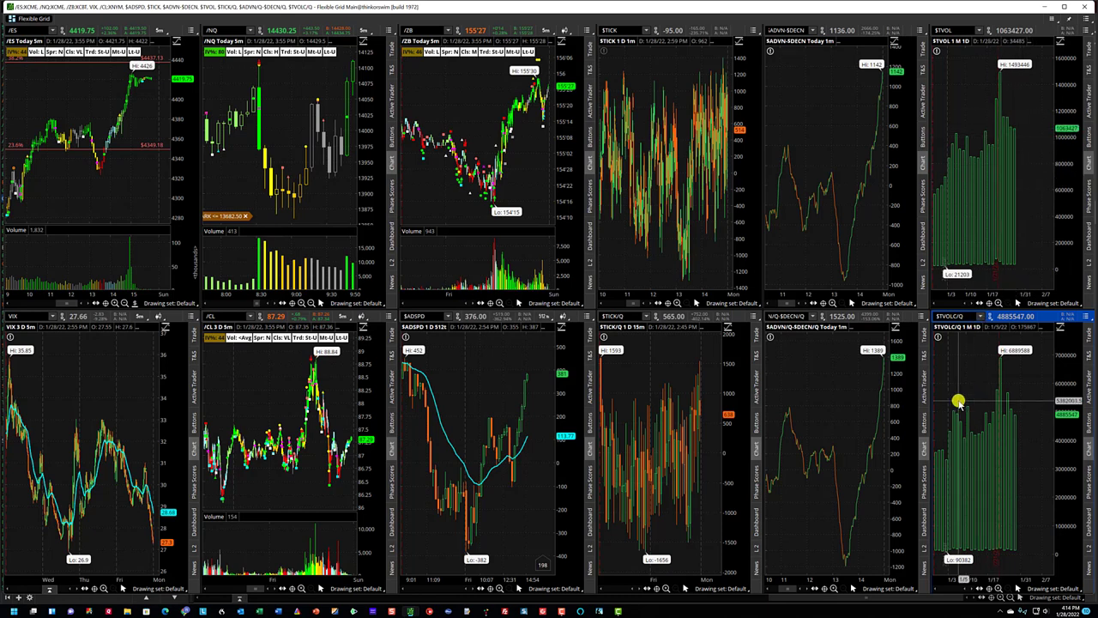
pyautogui.rightClick(949, 381)
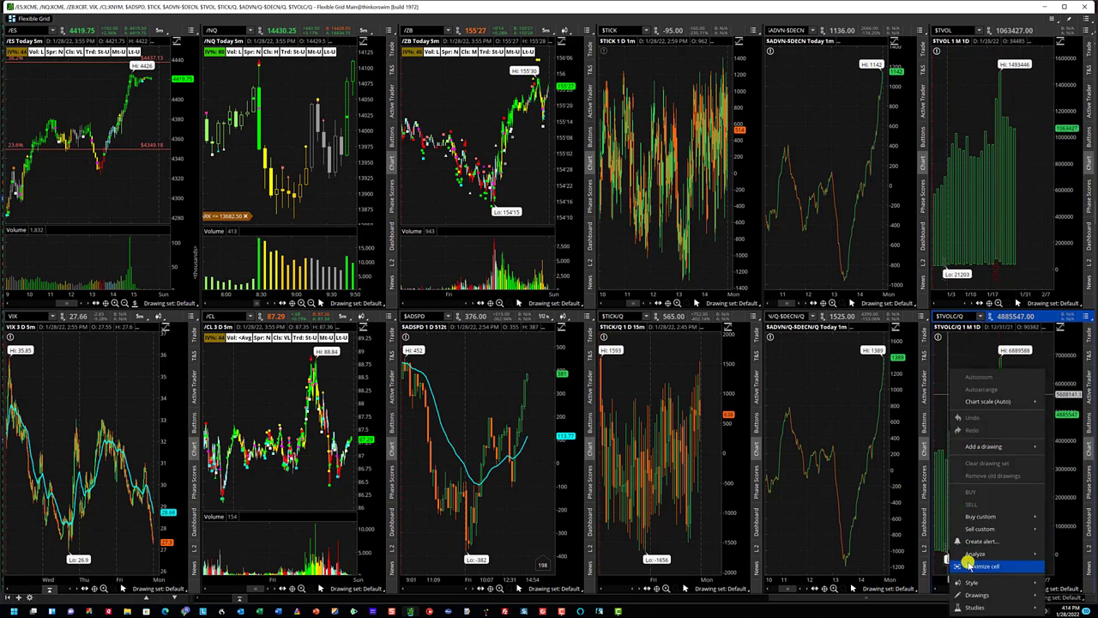
pyautogui.click(978, 566)
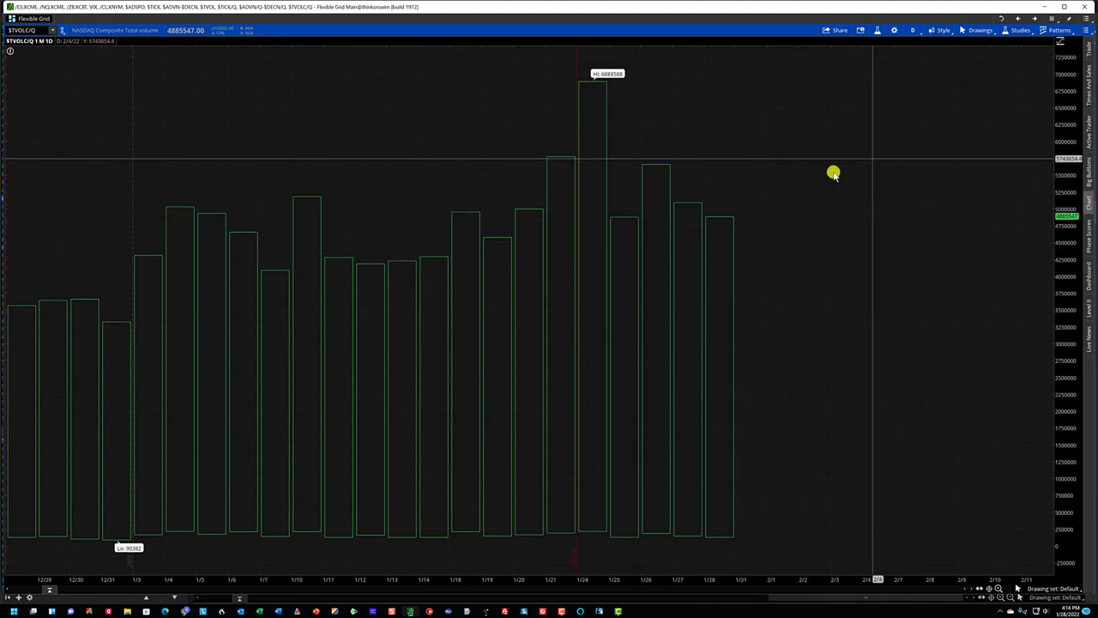
pyautogui.click(915, 30)
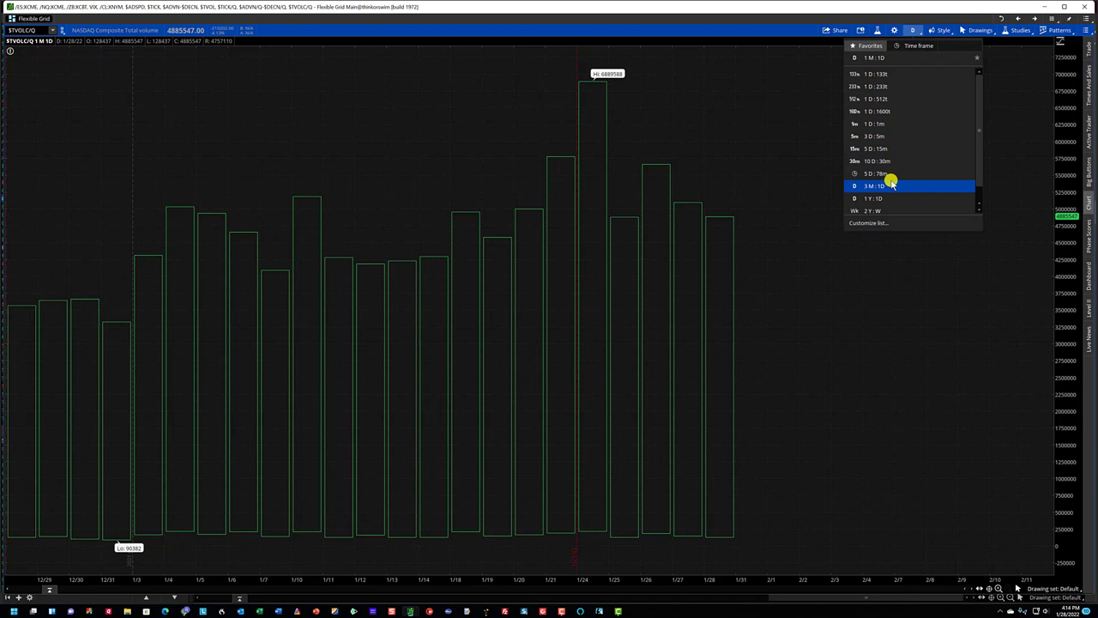
pyautogui.click(888, 174)
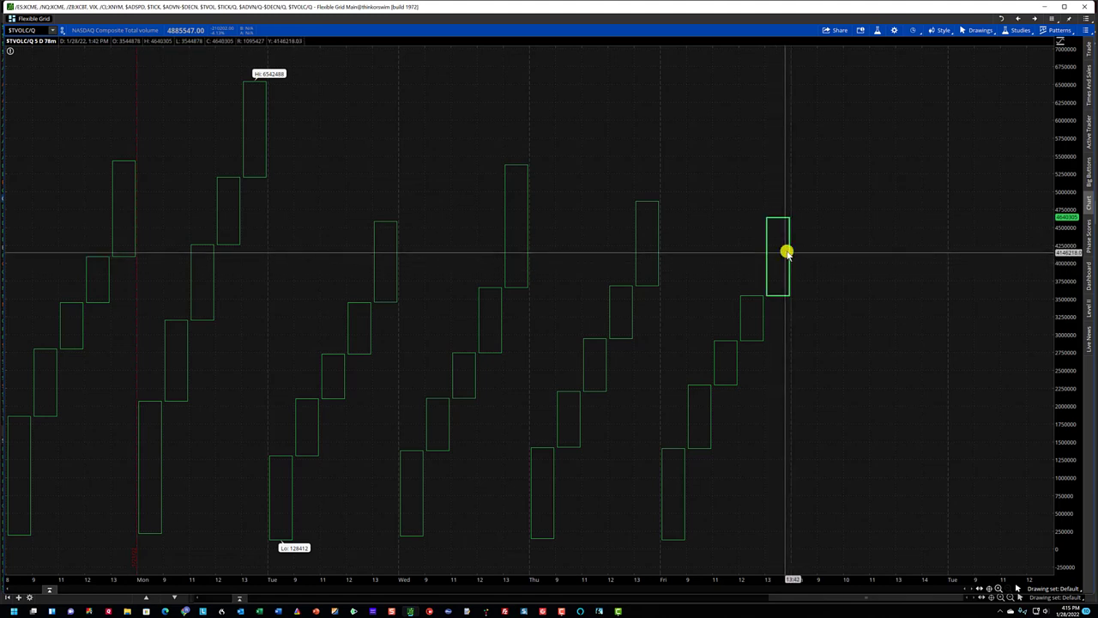
pyautogui.click(908, 32)
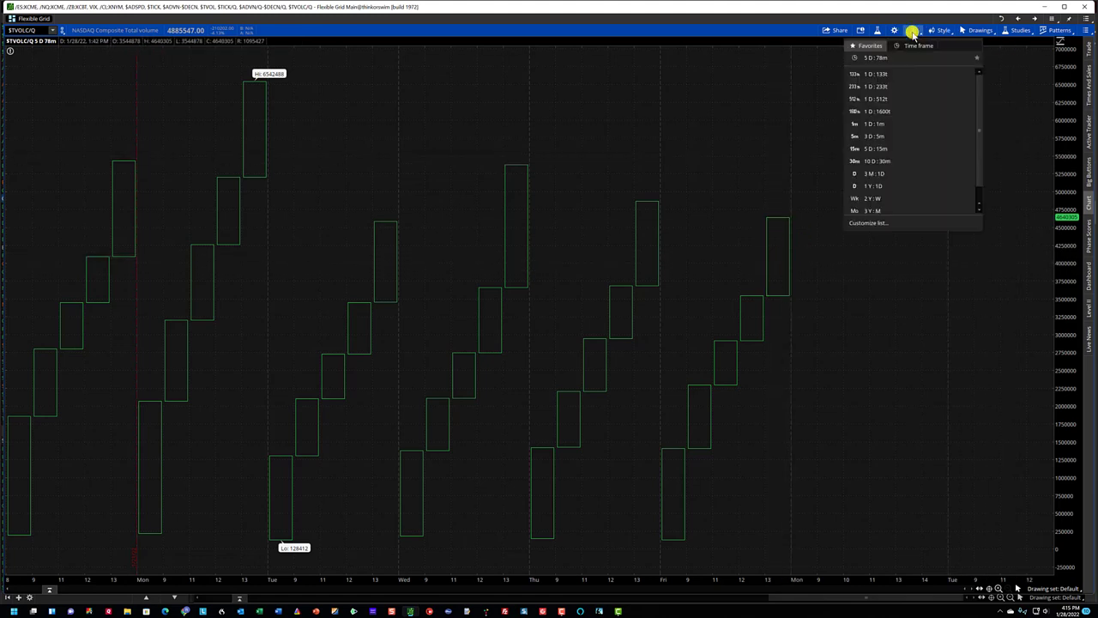
pyautogui.scroll(-3, 978, 146)
pyautogui.click(892, 210)
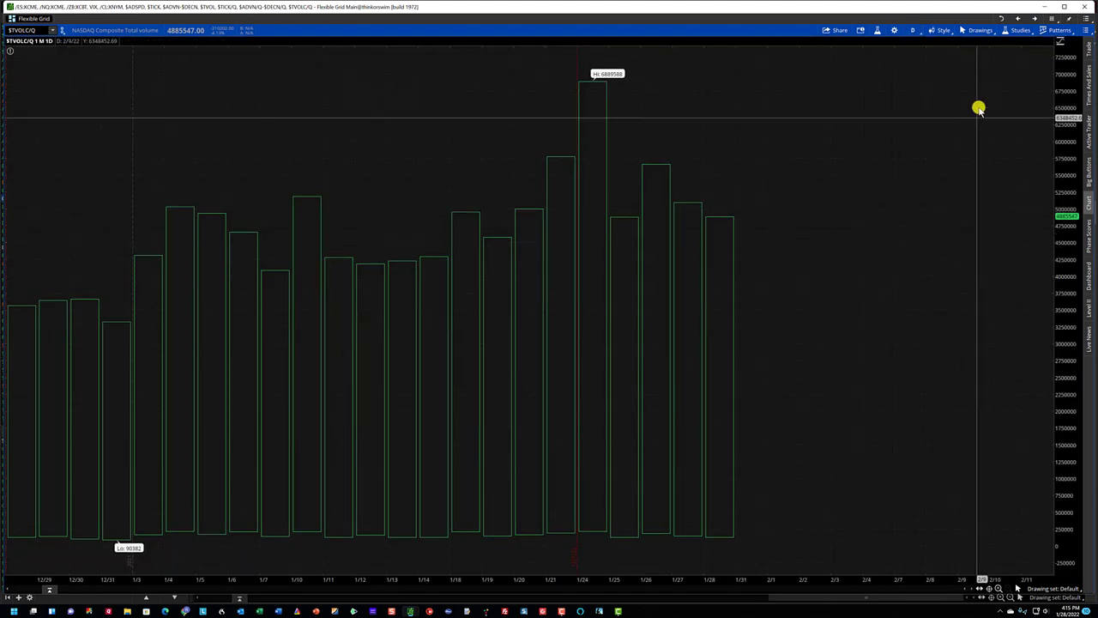
pyautogui.rightClick(871, 126)
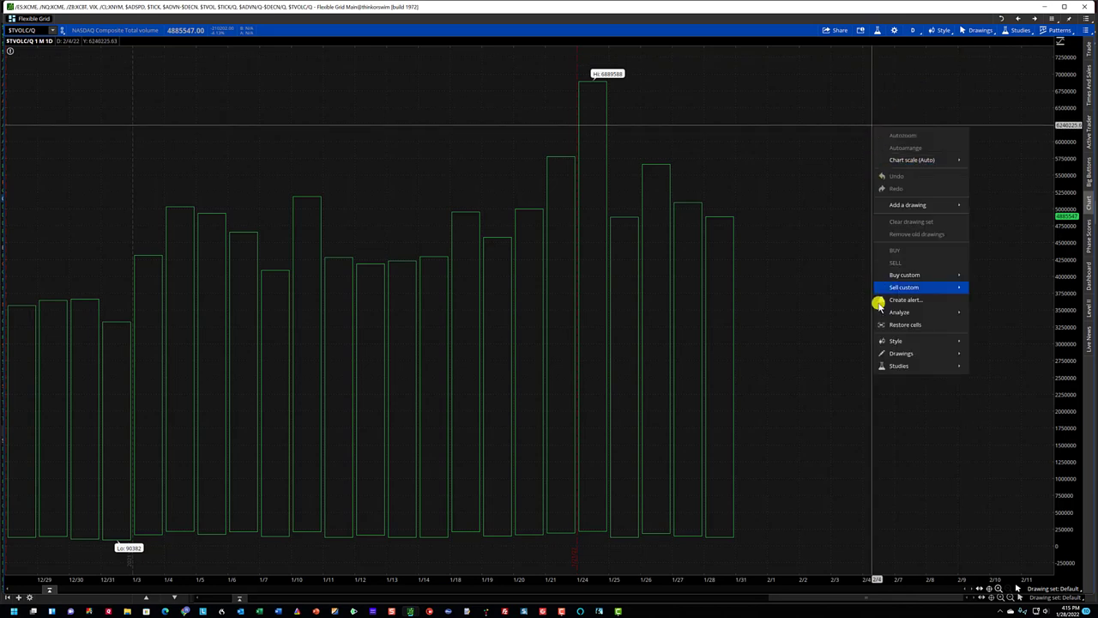
# Restore all grid cells and minimize the chart grid window.
pyautogui.click(883, 324)
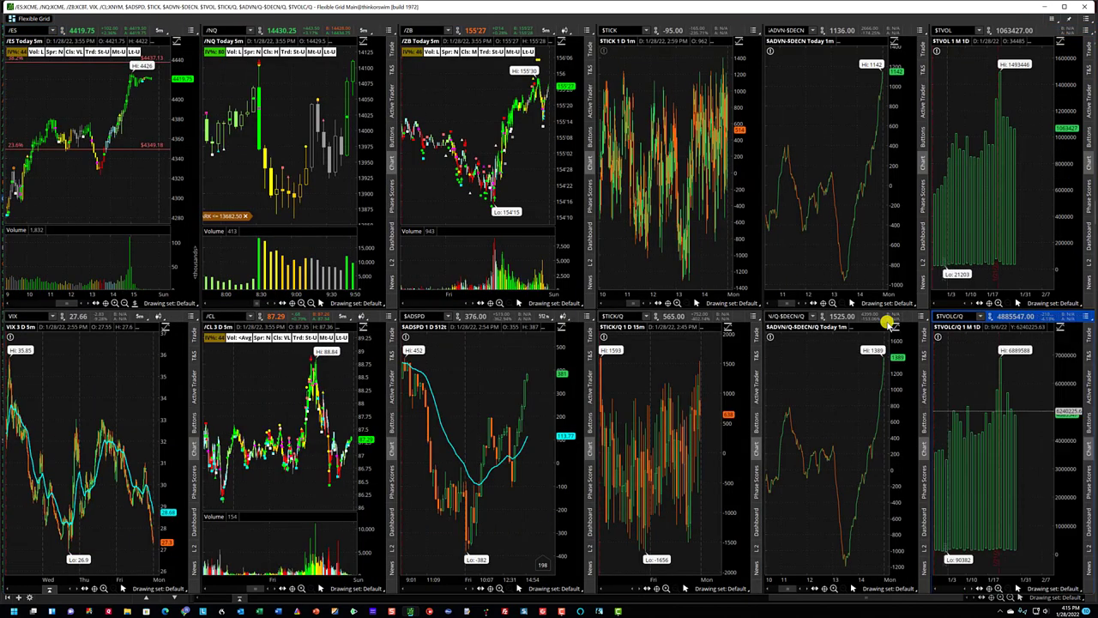
pyautogui.click(1049, 7)
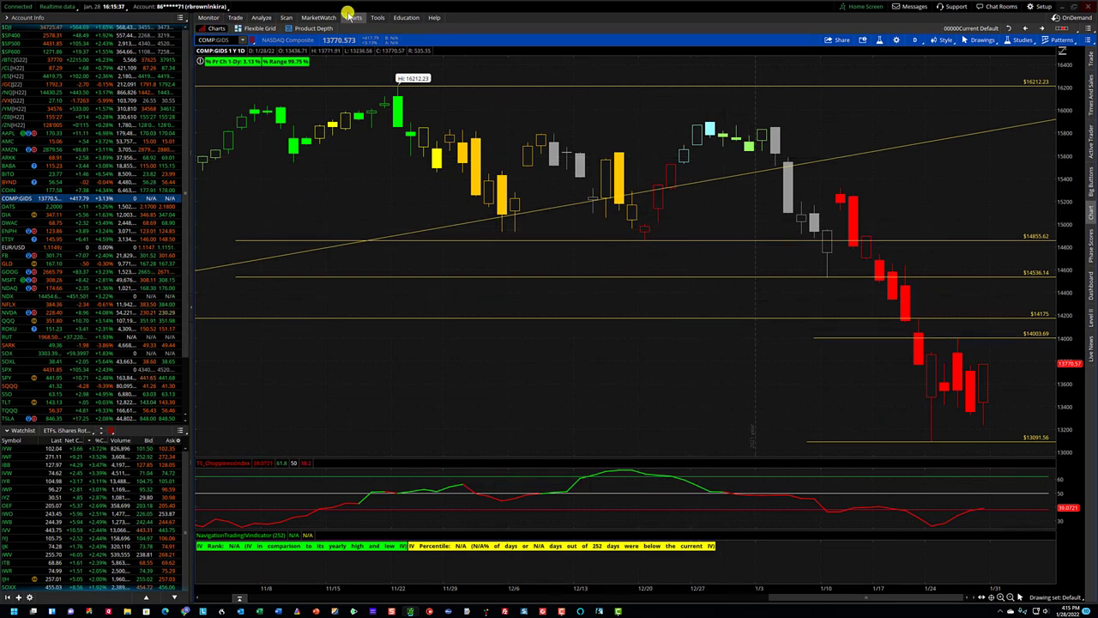
# Open the Visualize heat map, view Communication Services, then return to all HGSI Stocks in Group.
pyautogui.click(315, 17)
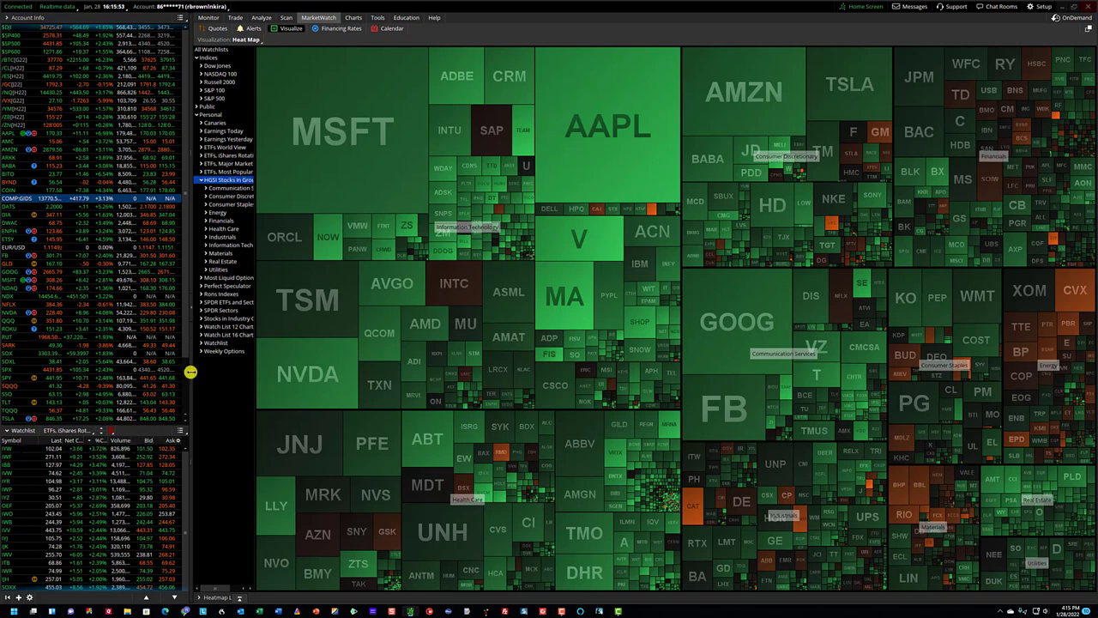
pyautogui.click(206, 188)
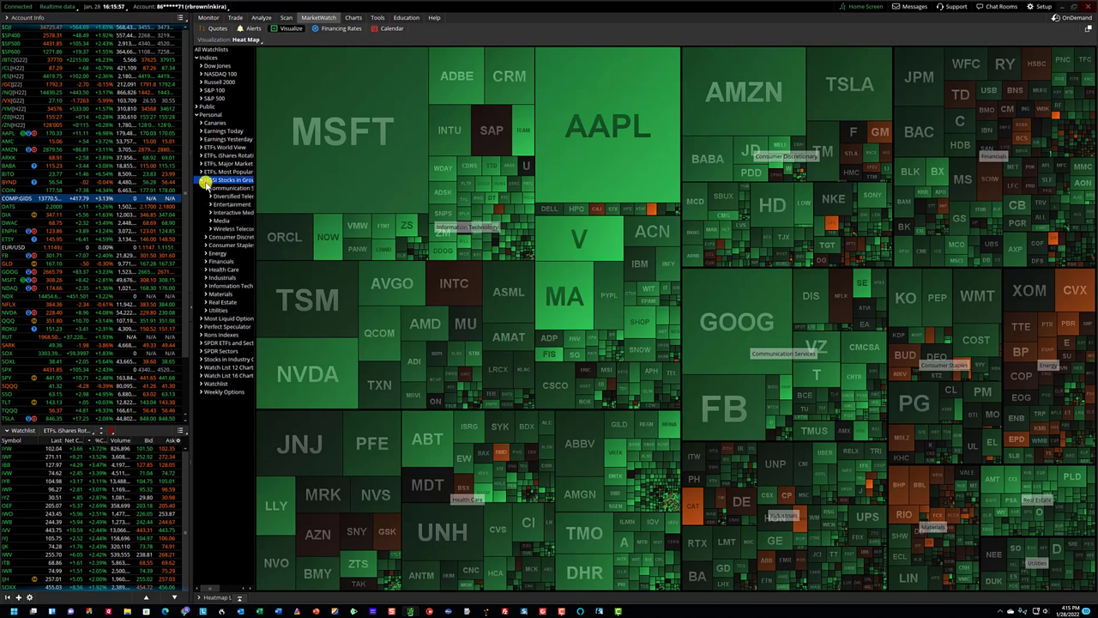
pyautogui.click(208, 187)
pyautogui.click(206, 188)
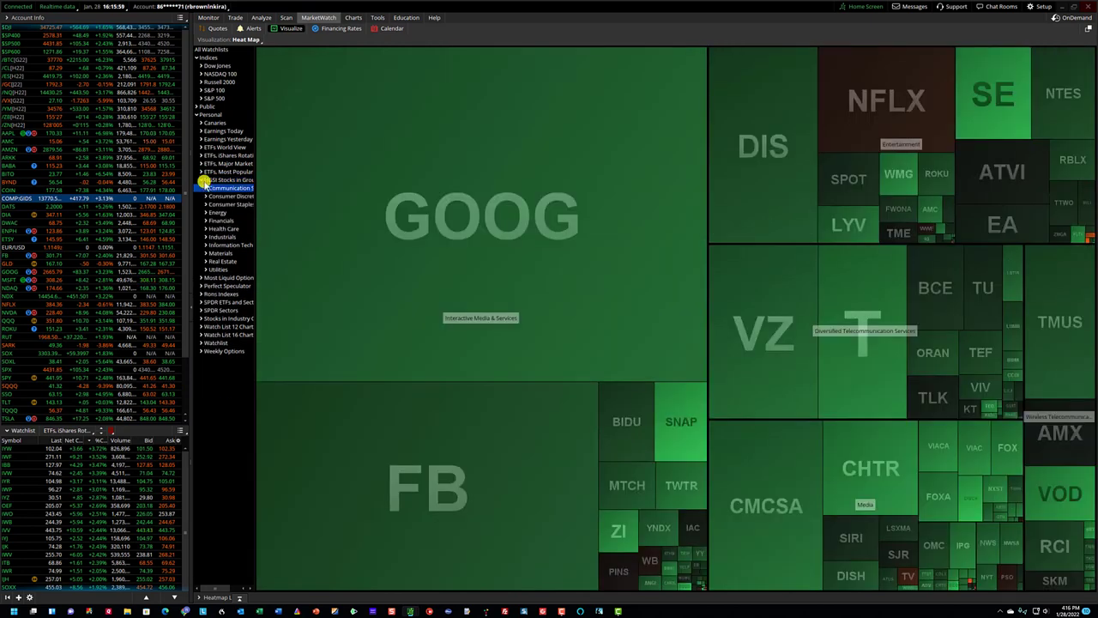
pyautogui.click(216, 180)
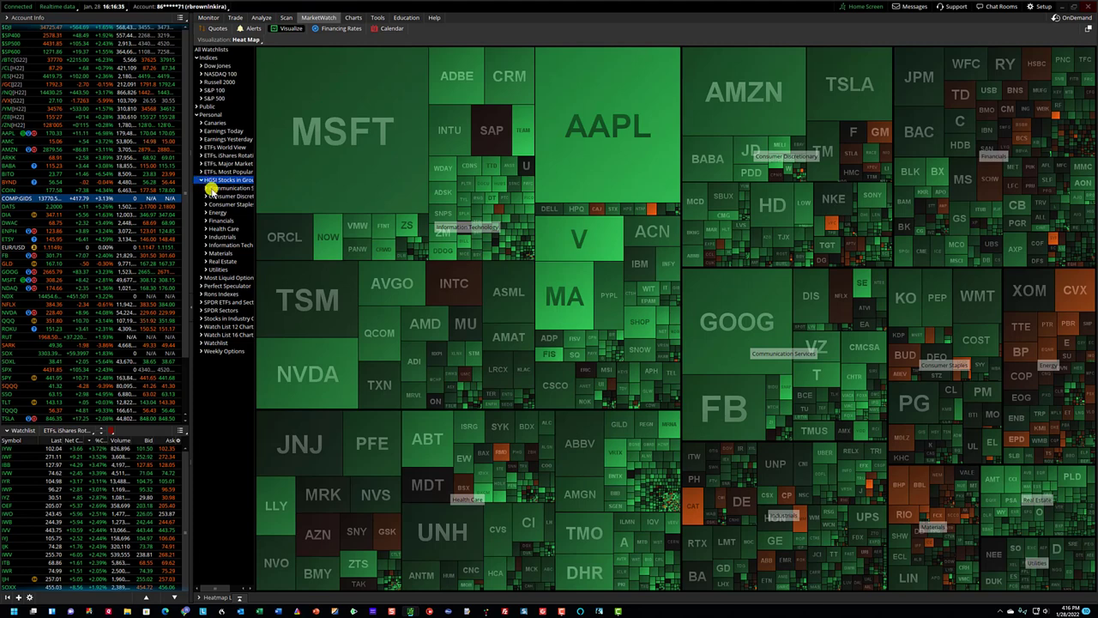
# View Communication Services, then the Consumer Finance sub-industry and the whole Financials sector.
pyautogui.doubleClick(211, 188)
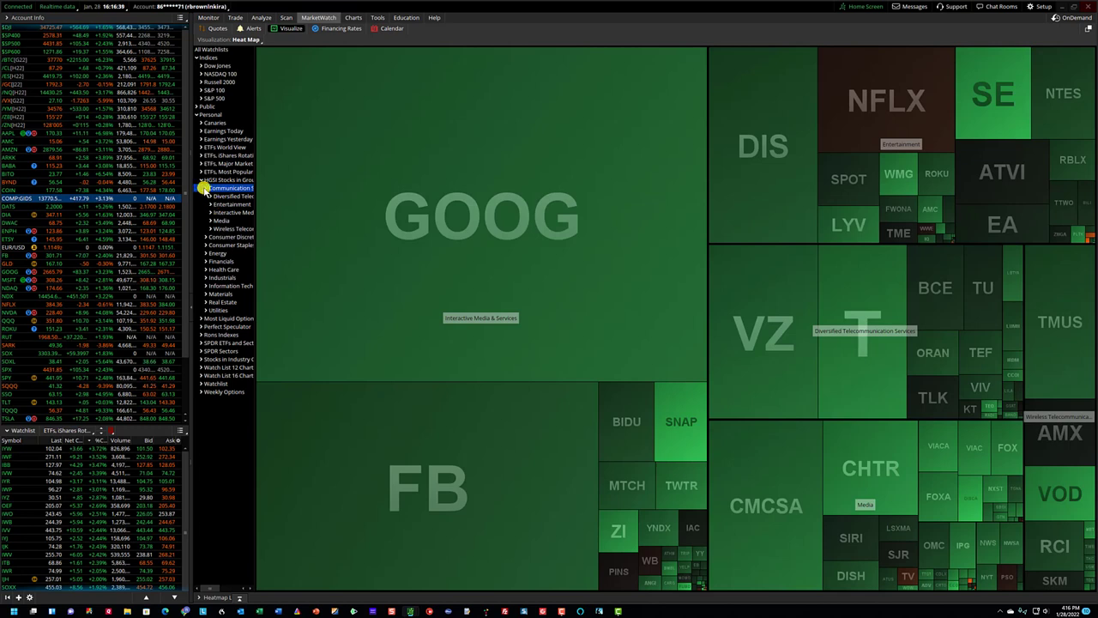
pyautogui.click(205, 189)
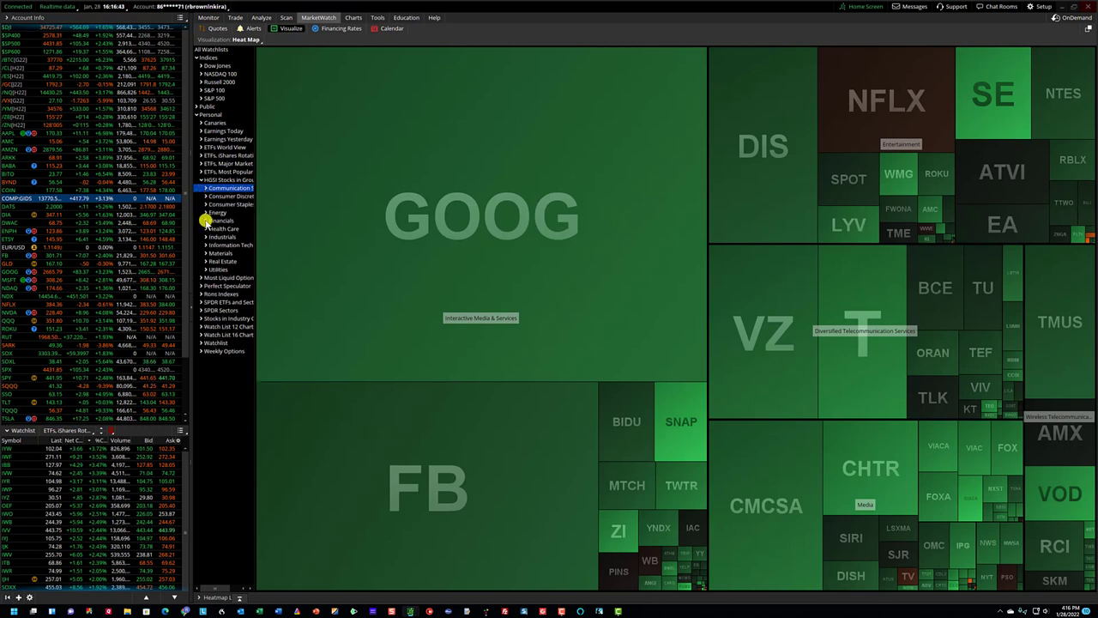
pyautogui.click(206, 221)
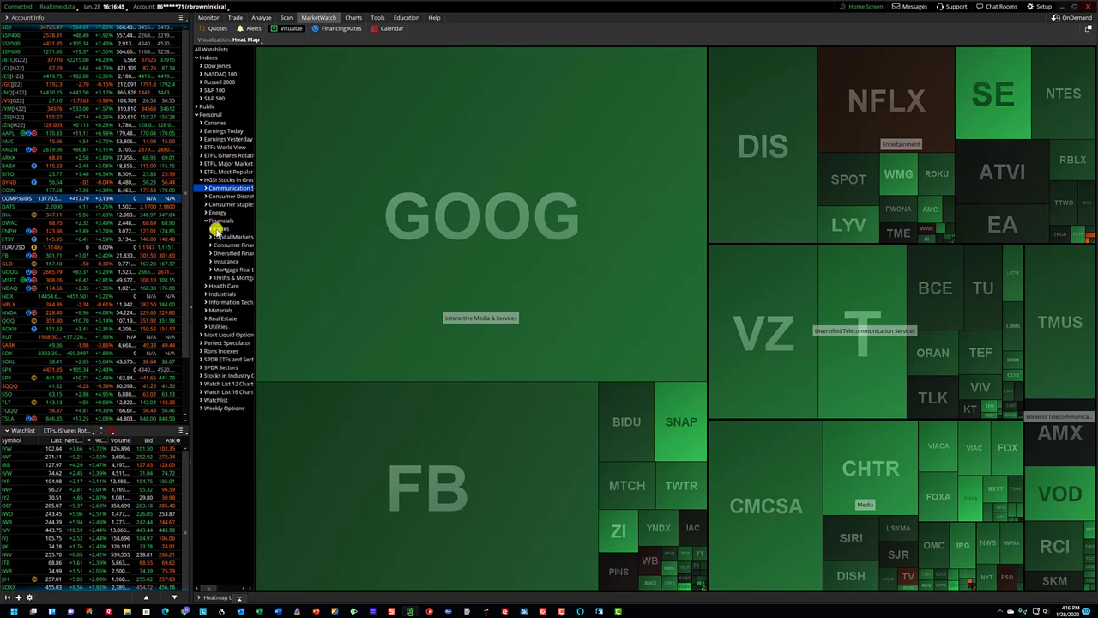
pyautogui.click(221, 245)
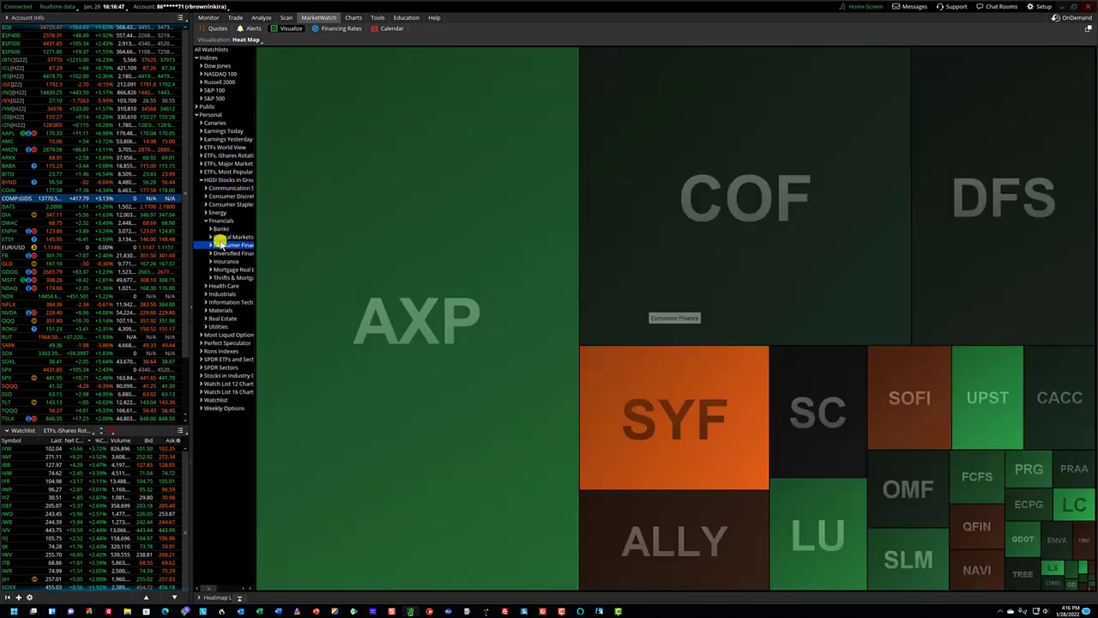
pyautogui.click(210, 245)
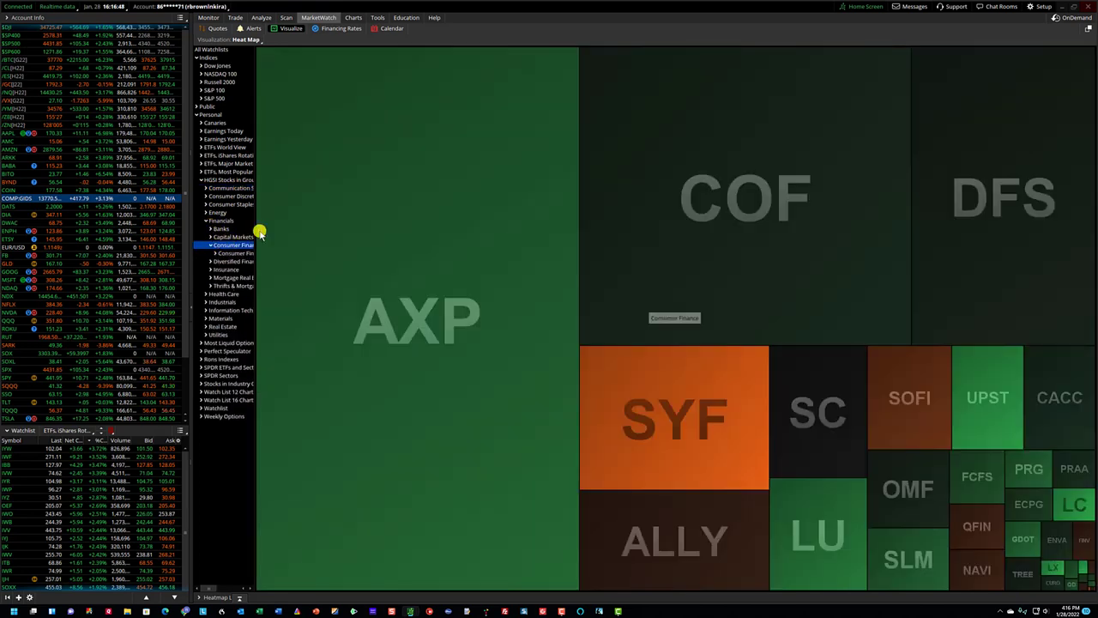
pyautogui.click(210, 244)
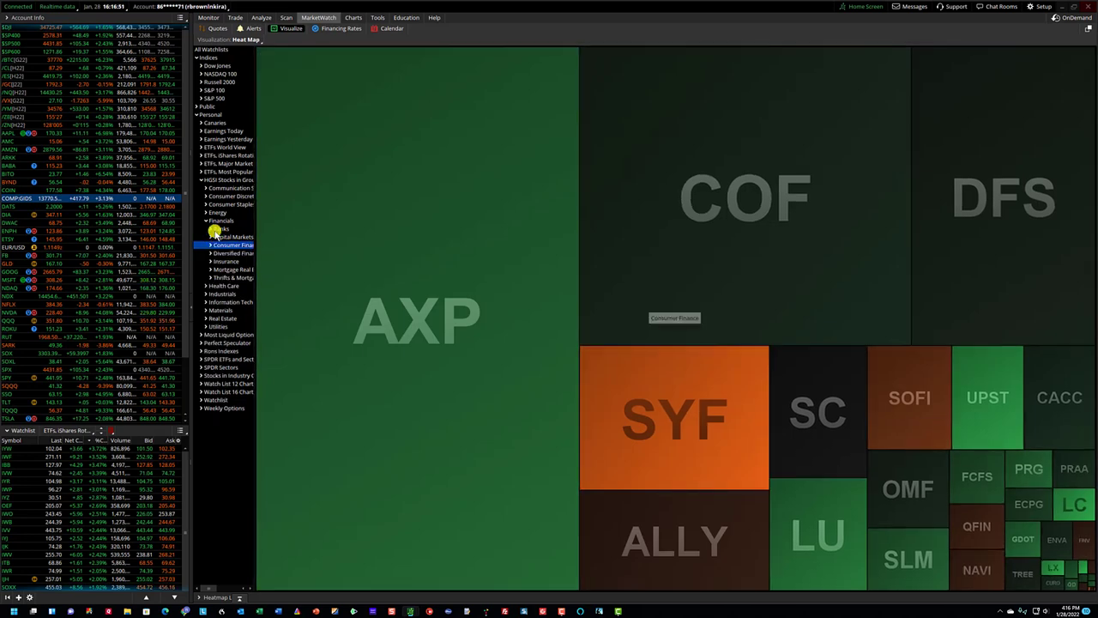
pyautogui.click(215, 220)
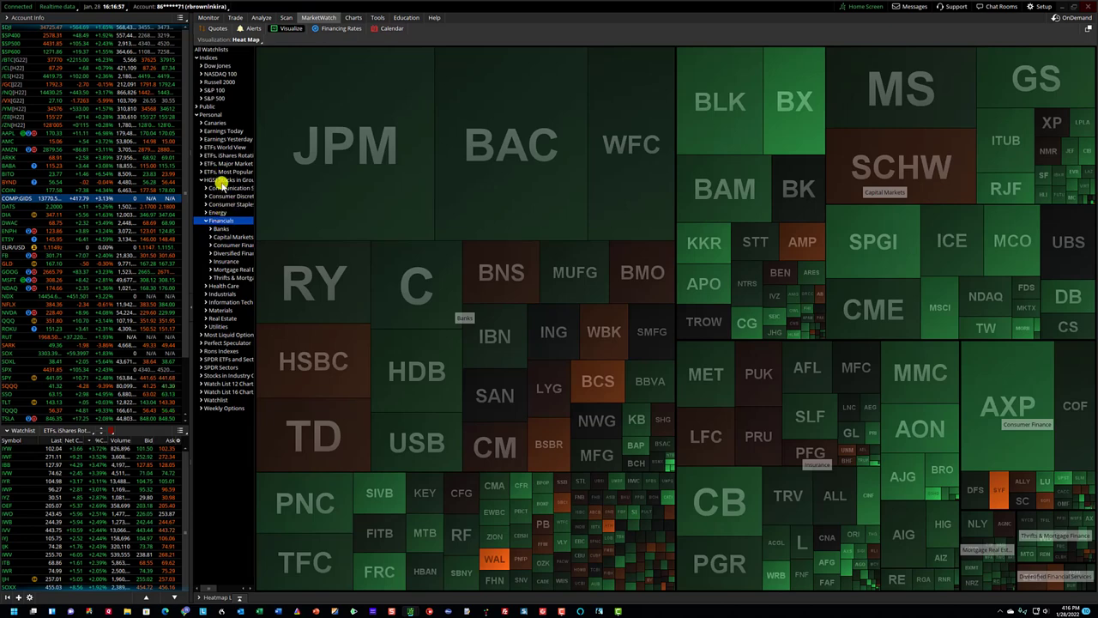
# Return to the full heat map of all HGSI stock groups with Financials collapsed.
pyautogui.click(221, 181)
pyautogui.click(207, 220)
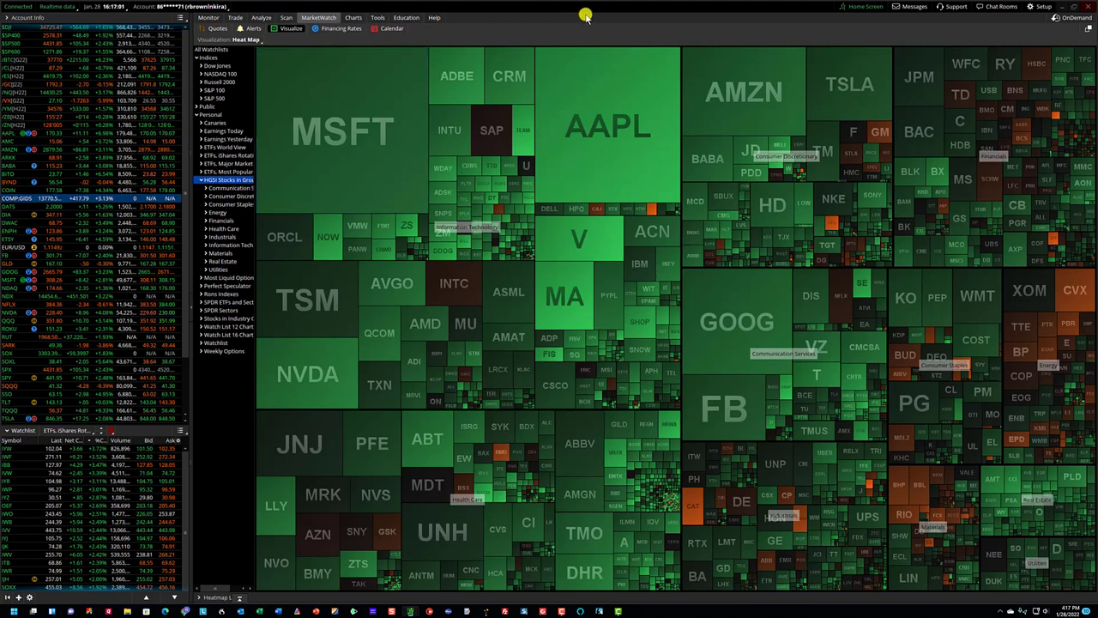
pyautogui.moveTo(571, 237)
pyautogui.moveTo(573, 292)
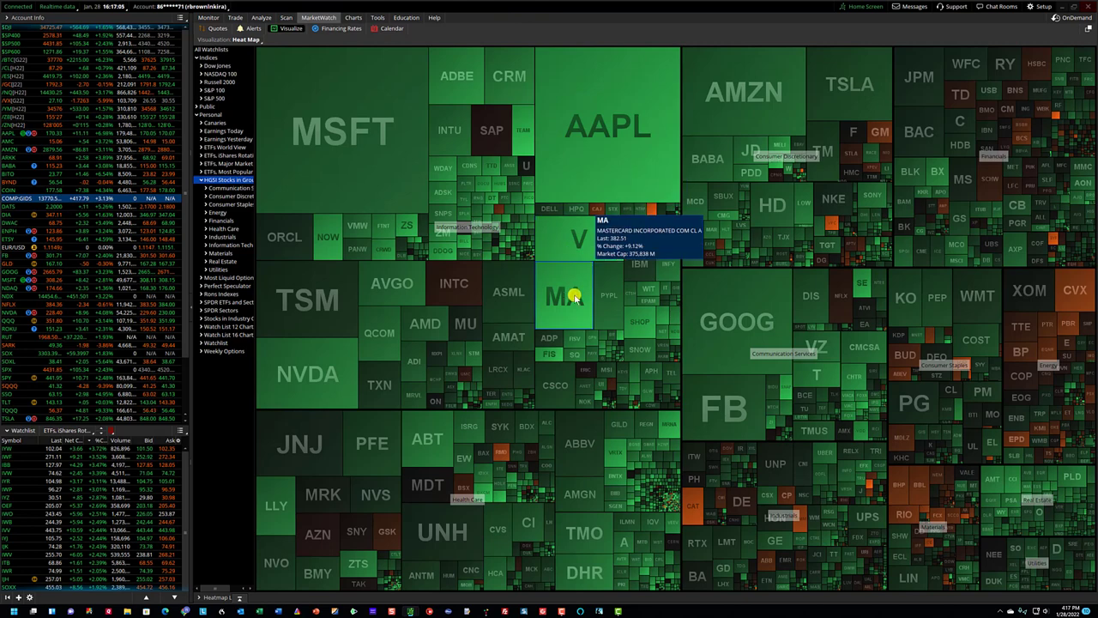
pyautogui.moveTo(589, 148)
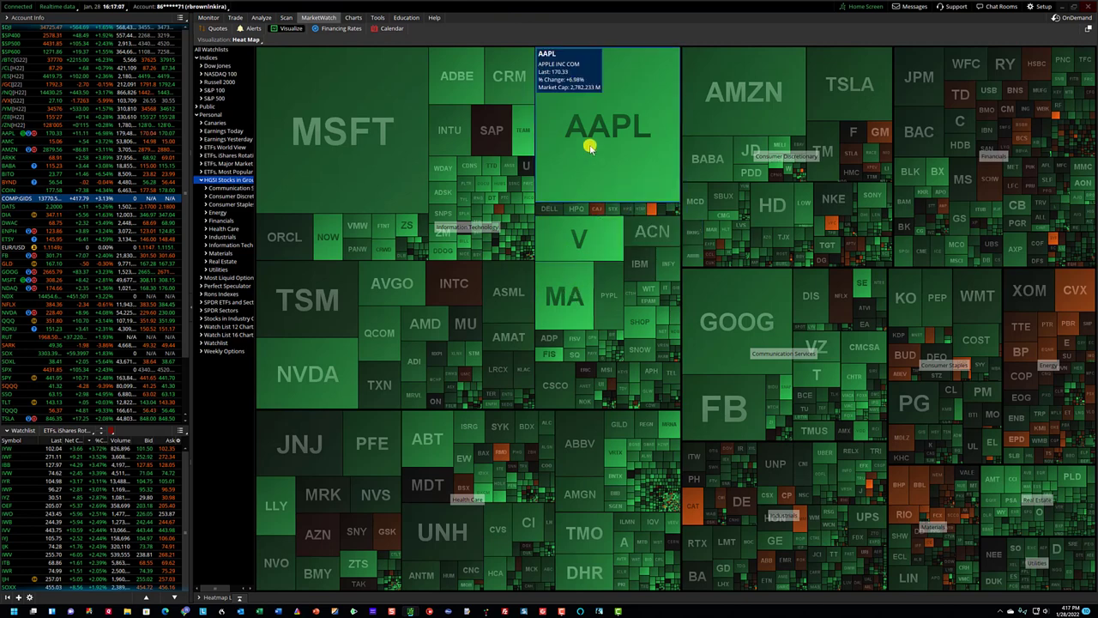
pyautogui.moveTo(315, 368)
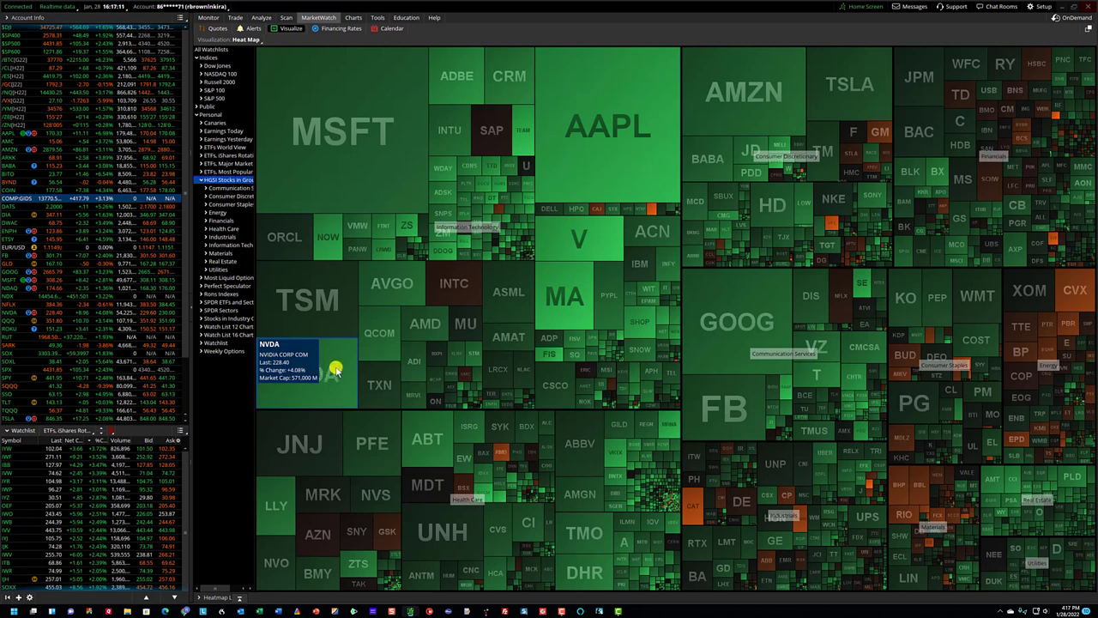
pyautogui.moveTo(737, 305)
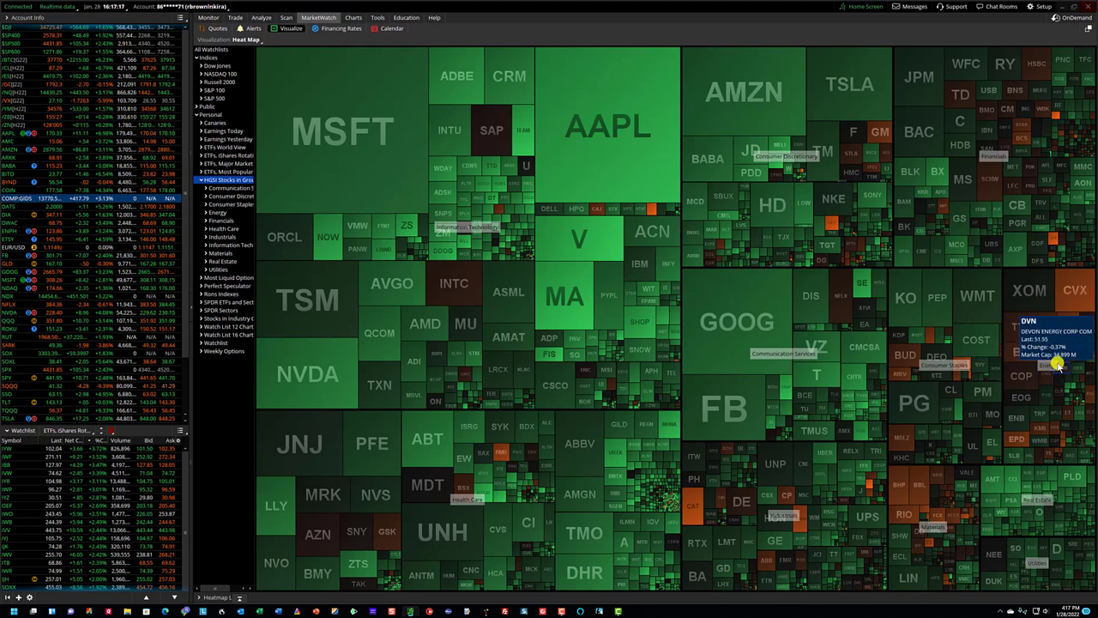
# Bring up the actions menus for the CNQ and PTR tiles.
pyautogui.rightClick(1048, 367)
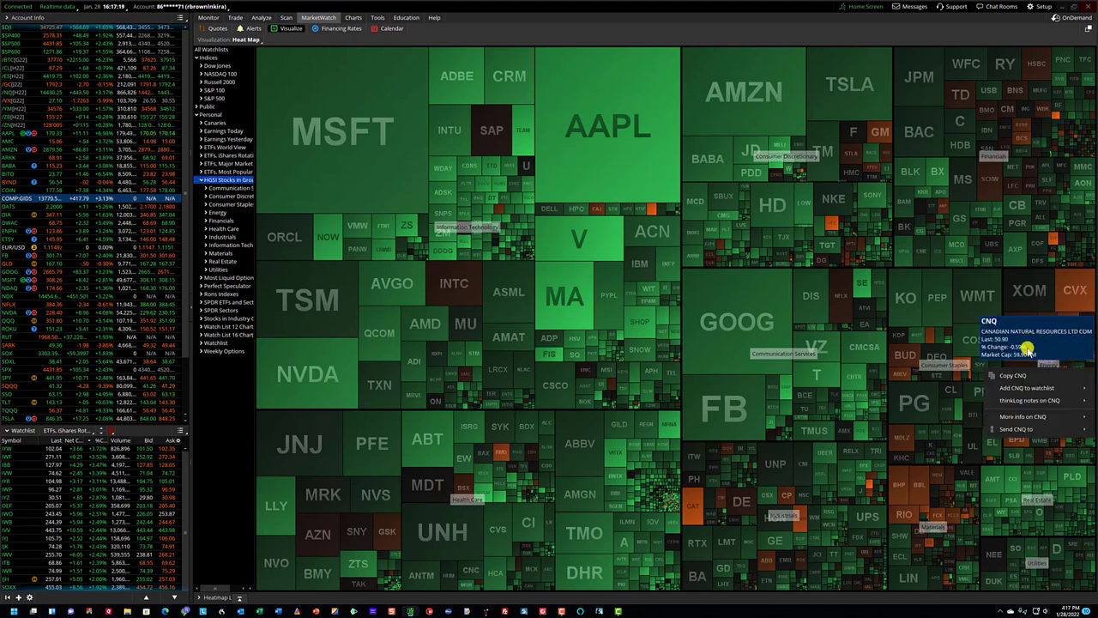
pyautogui.click(1038, 326)
pyautogui.rightClick(1038, 326)
pyautogui.moveTo(1043, 362)
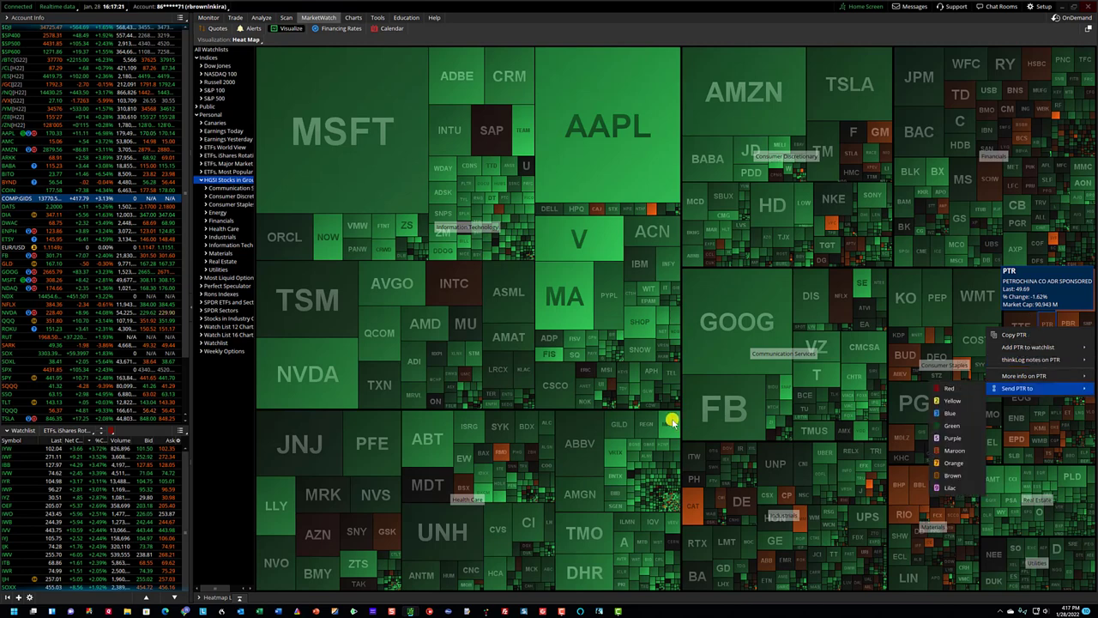
# Show Energy Equipment, then Oil, Gas & Consumable Fuels, then the whole Energy sector.
pyautogui.click(206, 212)
pyautogui.click(231, 220)
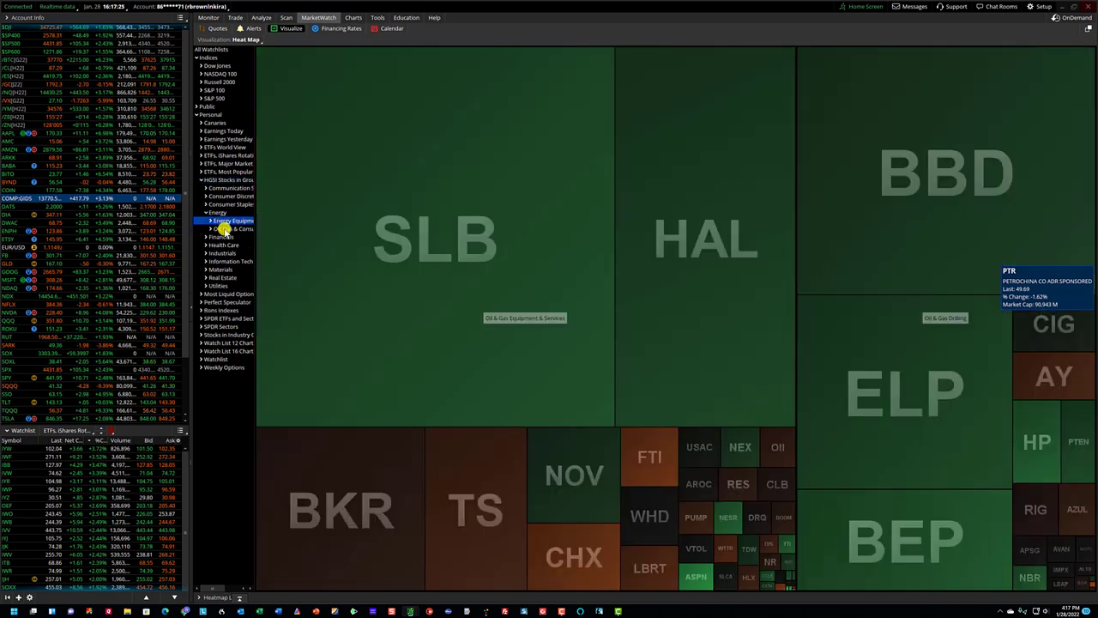
pyautogui.click(227, 228)
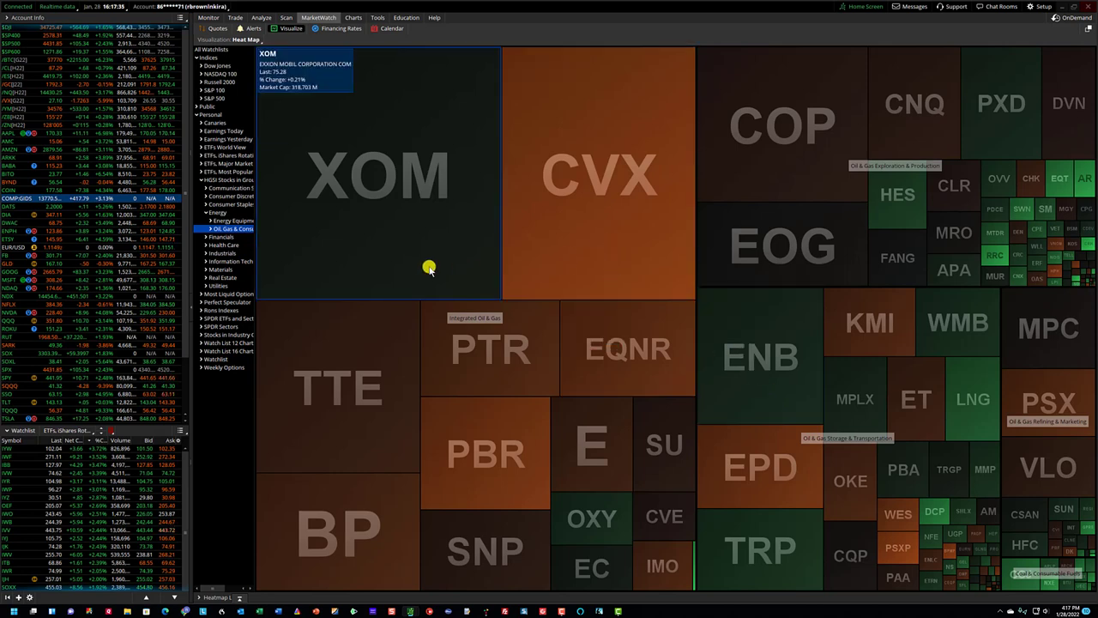
pyautogui.click(210, 212)
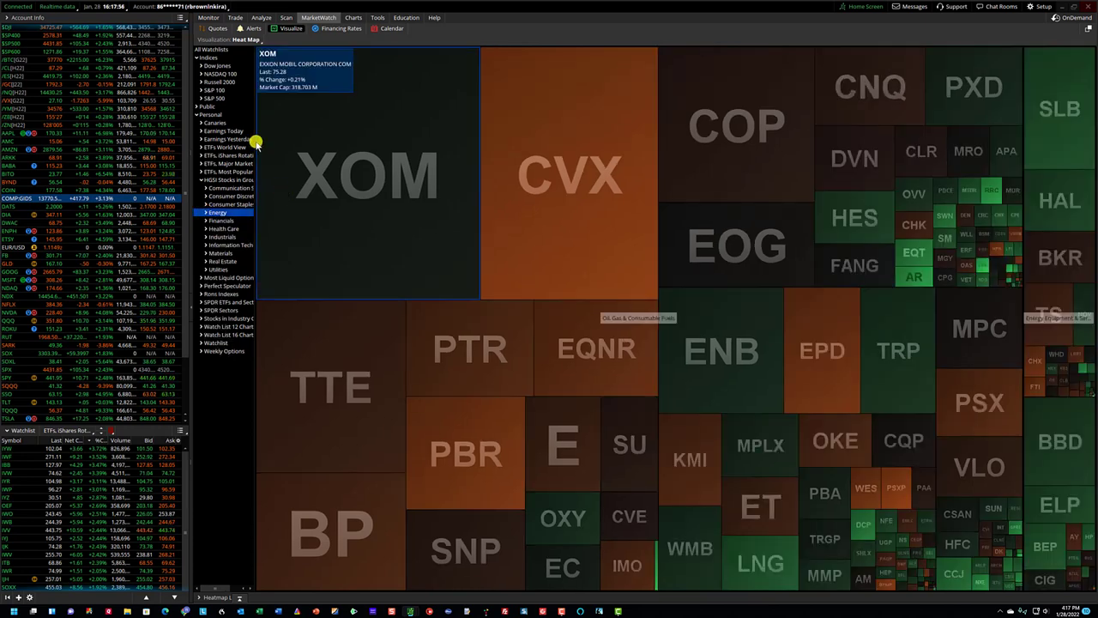
# Minimize thinkorswim, maximize the HGSI Warehouse leaders table and select its first row.
pyautogui.click(354, 17)
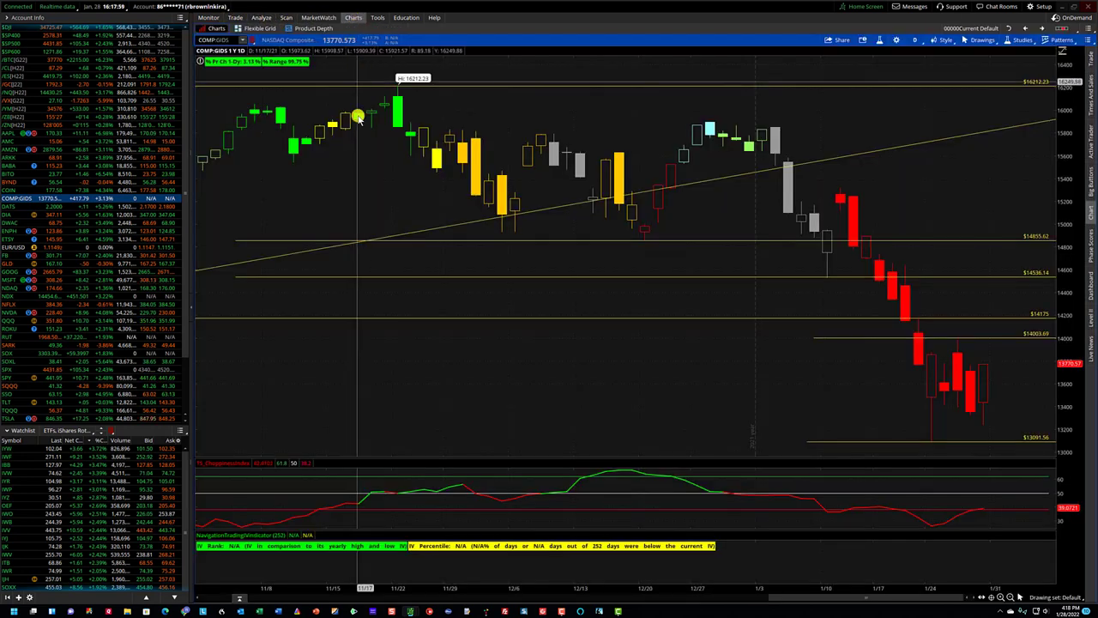
pyautogui.click(1064, 6)
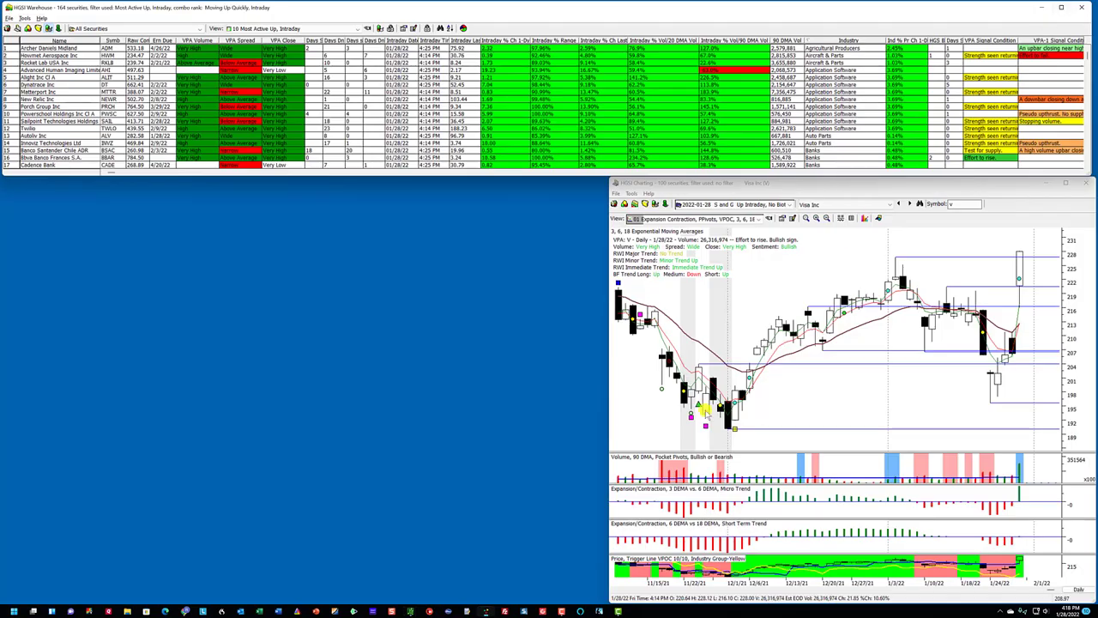
pyautogui.click(1064, 6)
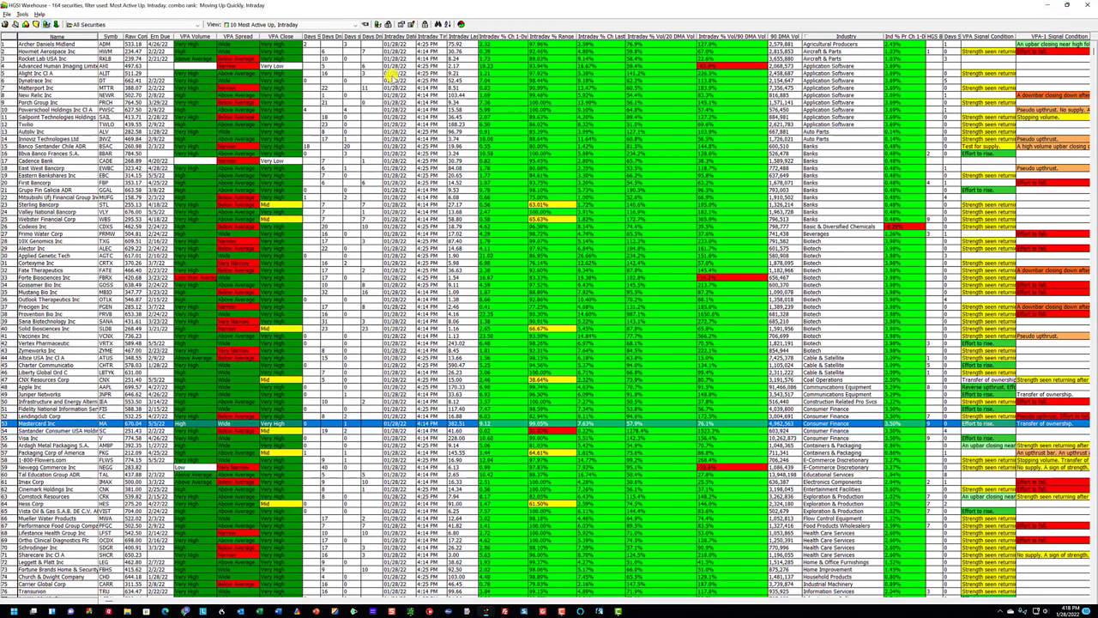
pyautogui.click(86, 43)
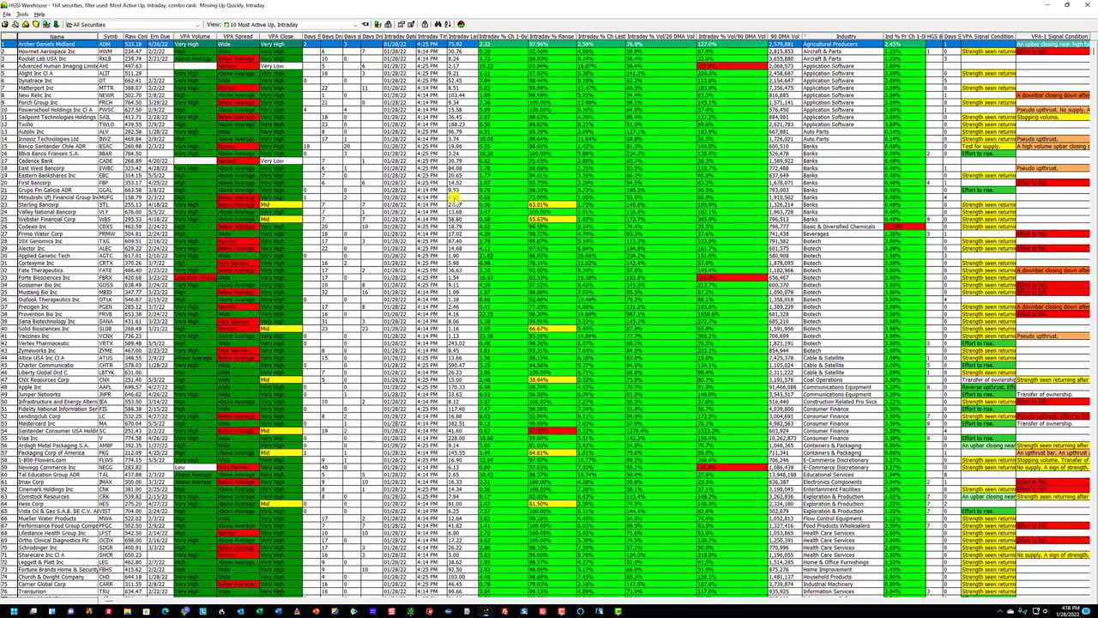
pyautogui.click(328, 24)
# Open the Spectrum Analysis pie, select the Consumer Finance slice and chart Visa Inc (V).
pyautogui.click(462, 24)
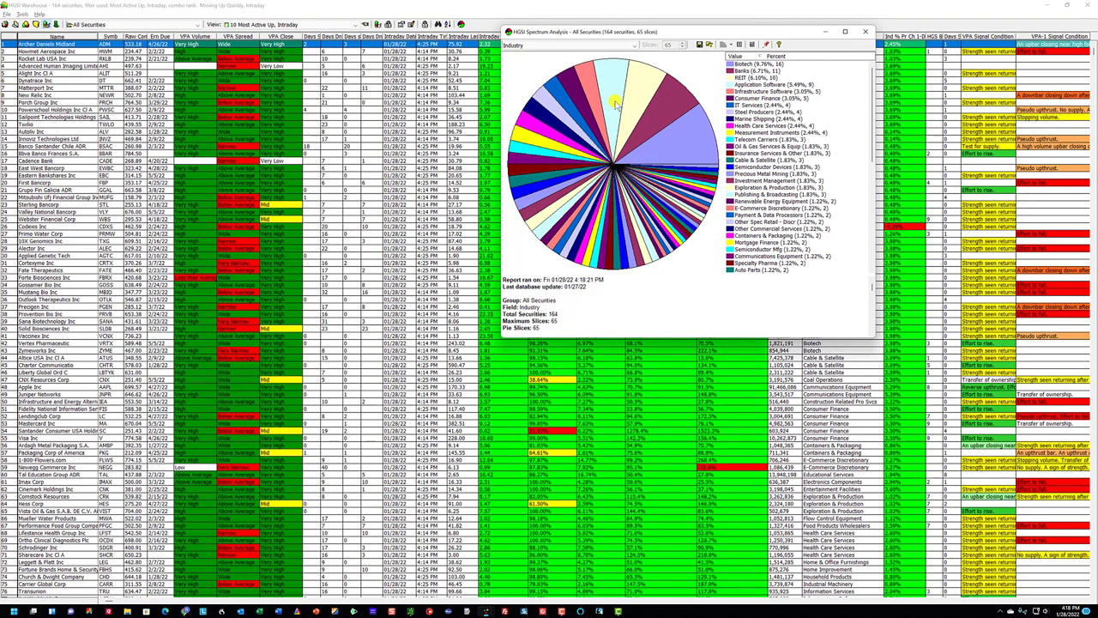
pyautogui.click(734, 99)
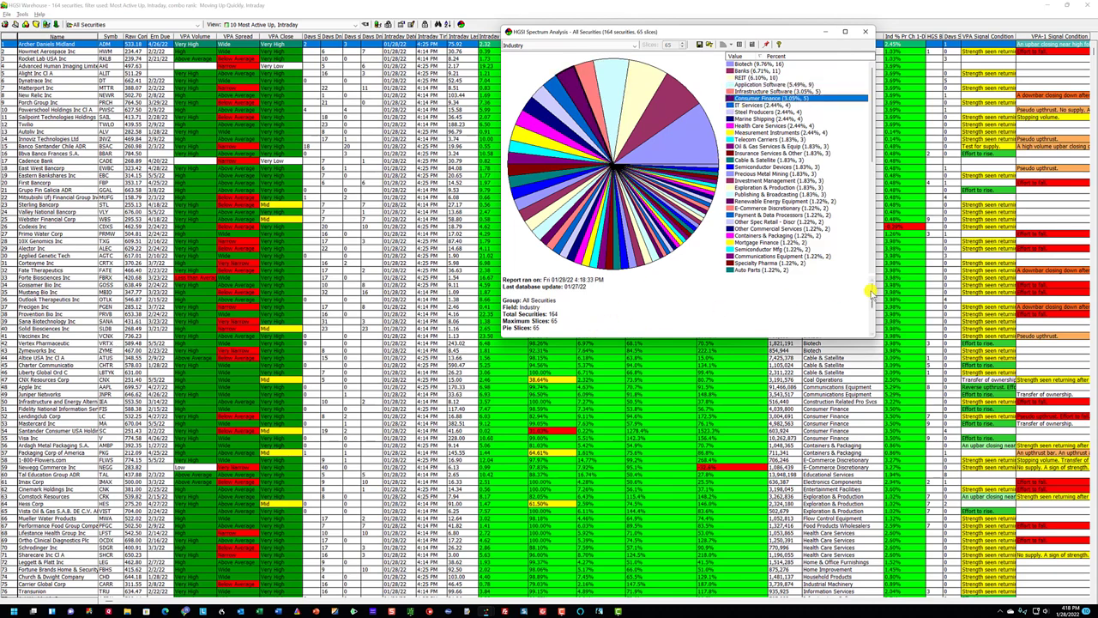
pyautogui.scroll(-5, 871, 300)
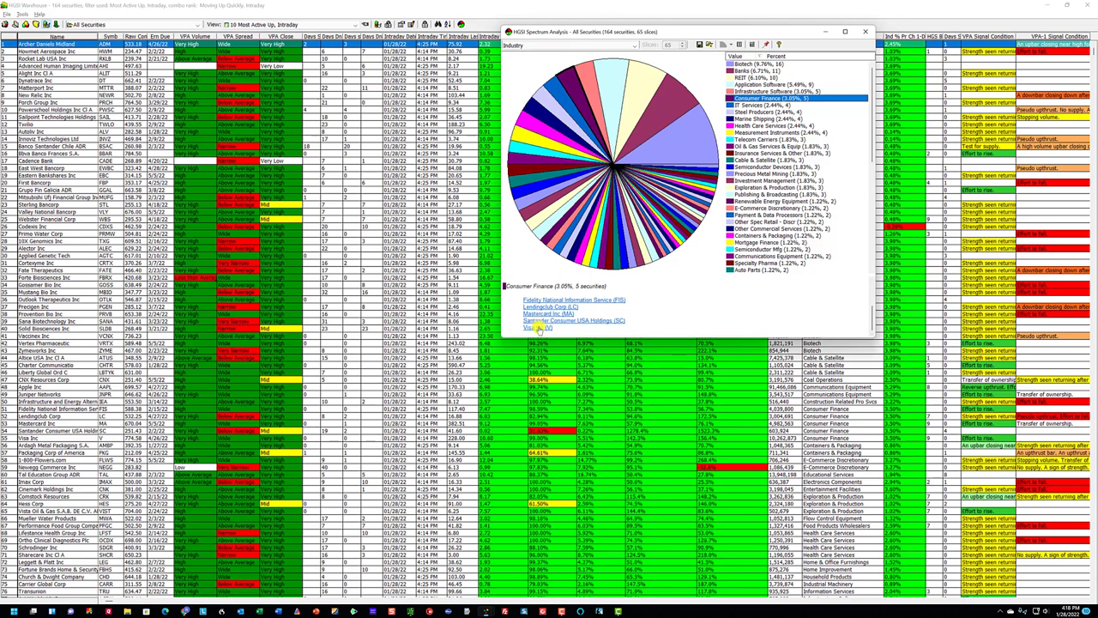
pyautogui.click(539, 326)
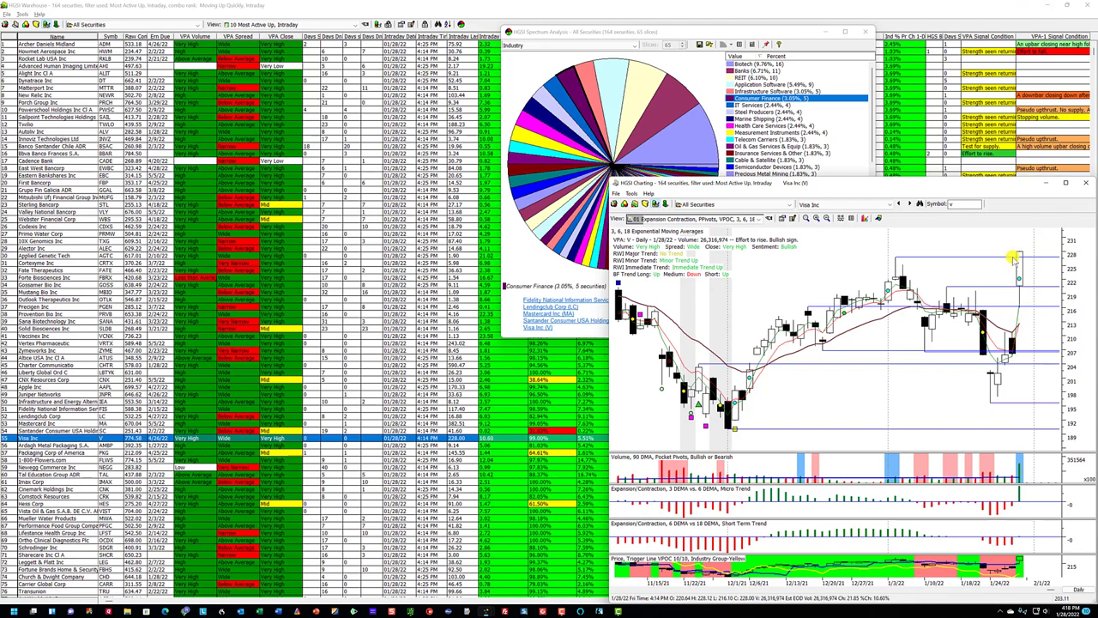
# Shrink the leaders table to a strip and open a second Visa Inc chart window.
pyautogui.click(1064, 5)
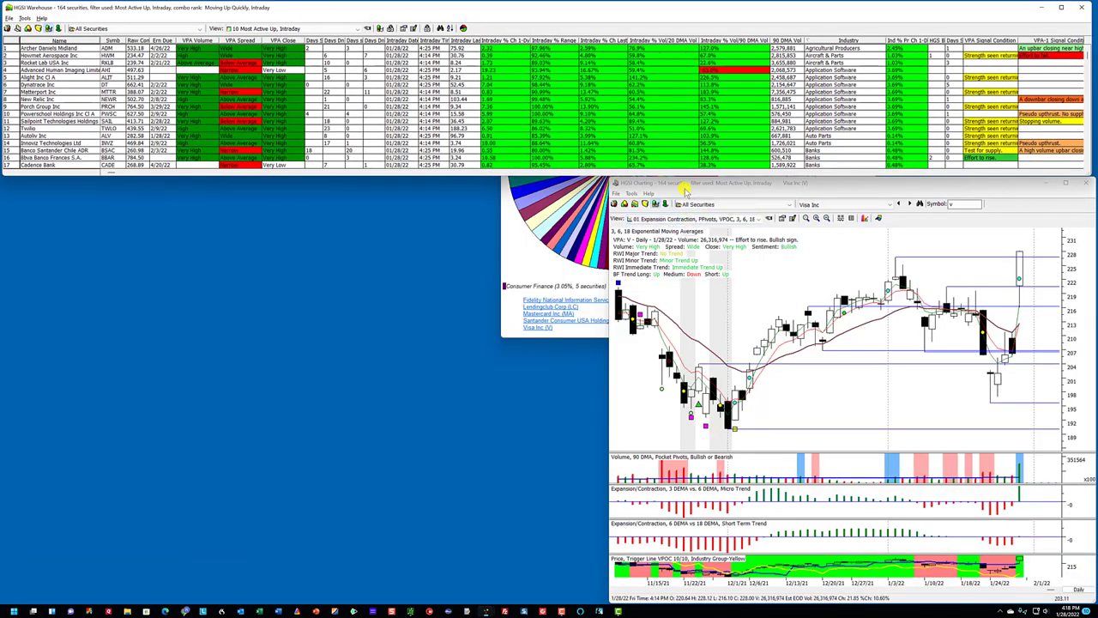
pyautogui.click(618, 194)
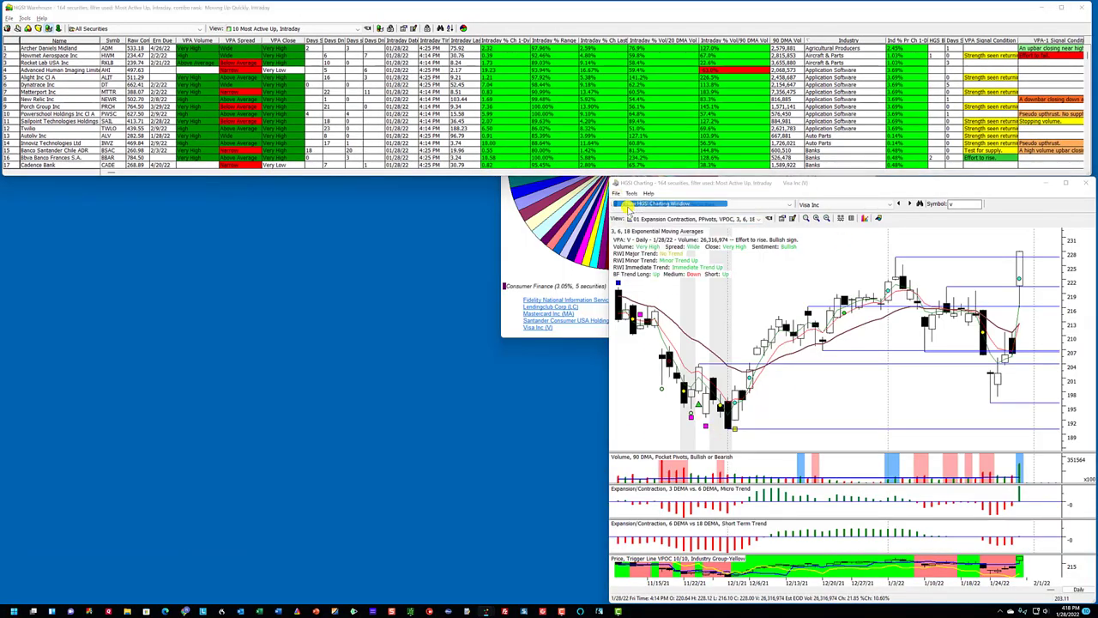
pyautogui.click(528, 326)
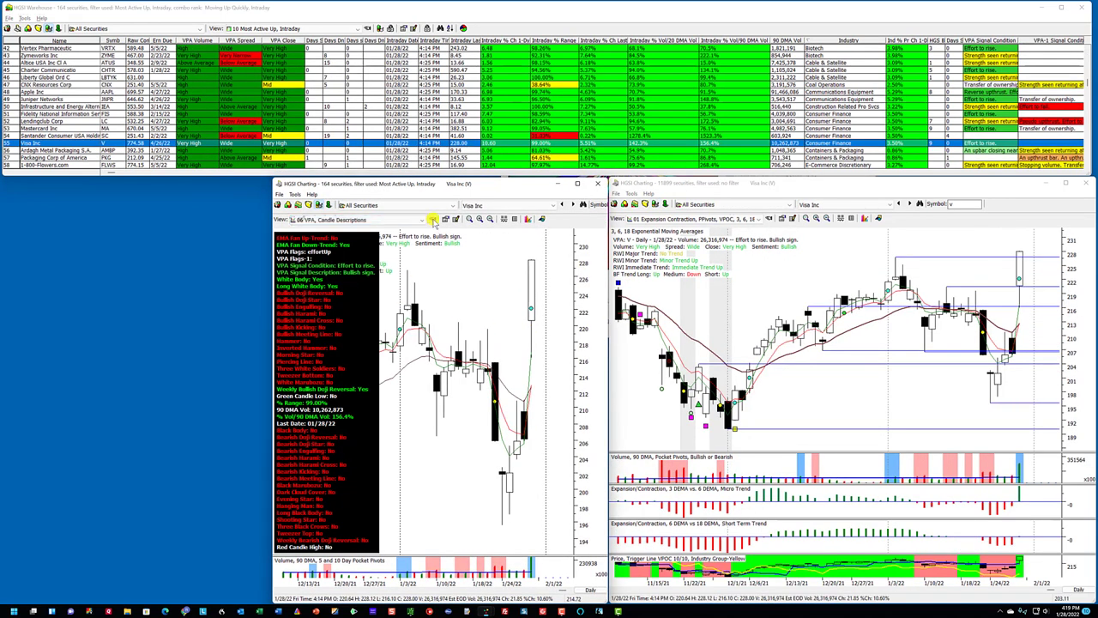
# Apply '03a Weekly, VPA Support & Resistance Lines' to the new window and reactivate the daily chart.
pyautogui.click(434, 220)
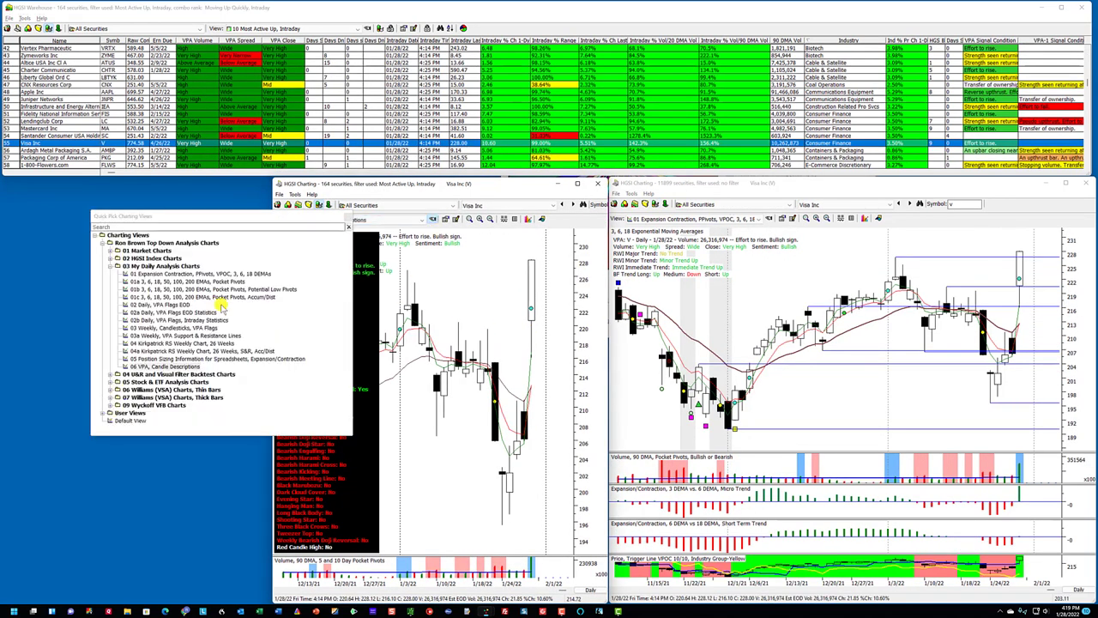
pyautogui.click(176, 334)
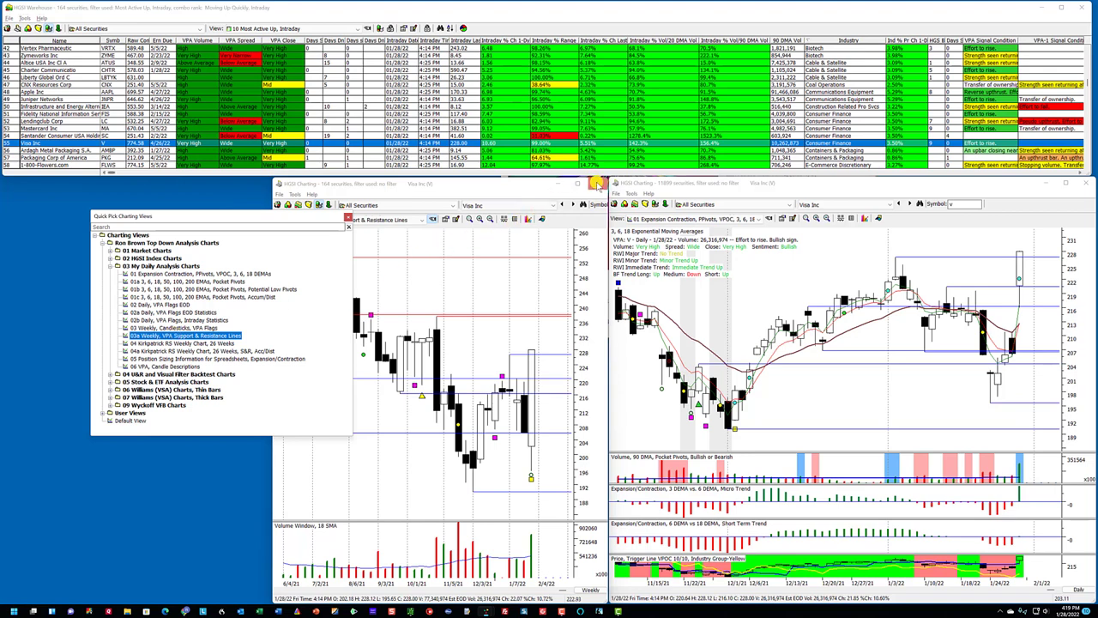
pyautogui.click(590, 182)
pyautogui.click(348, 225)
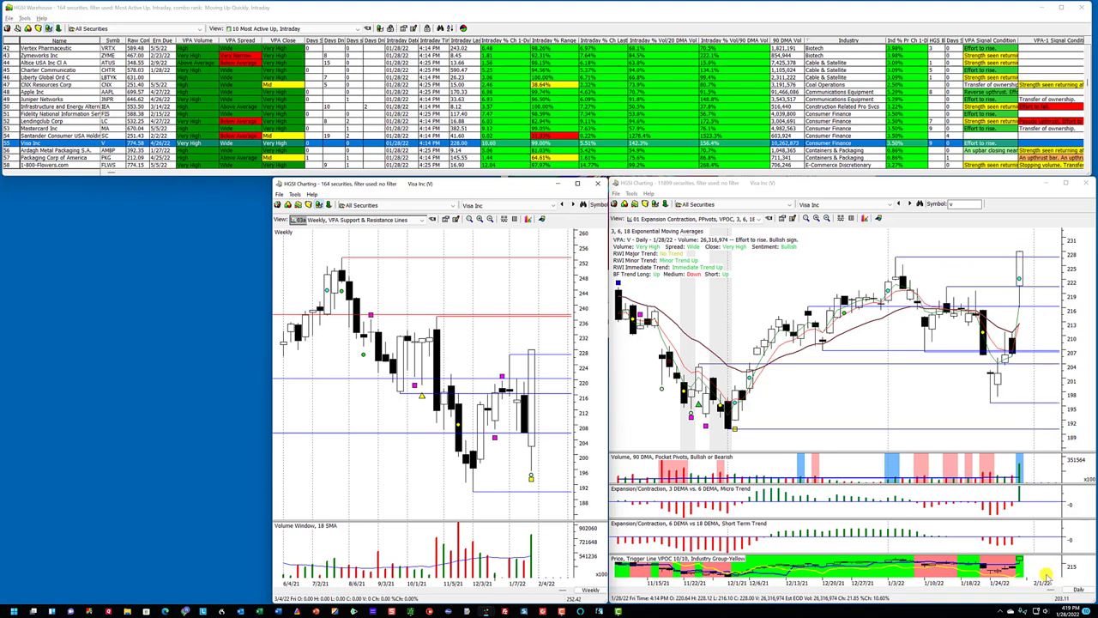
pyautogui.click(1019, 275)
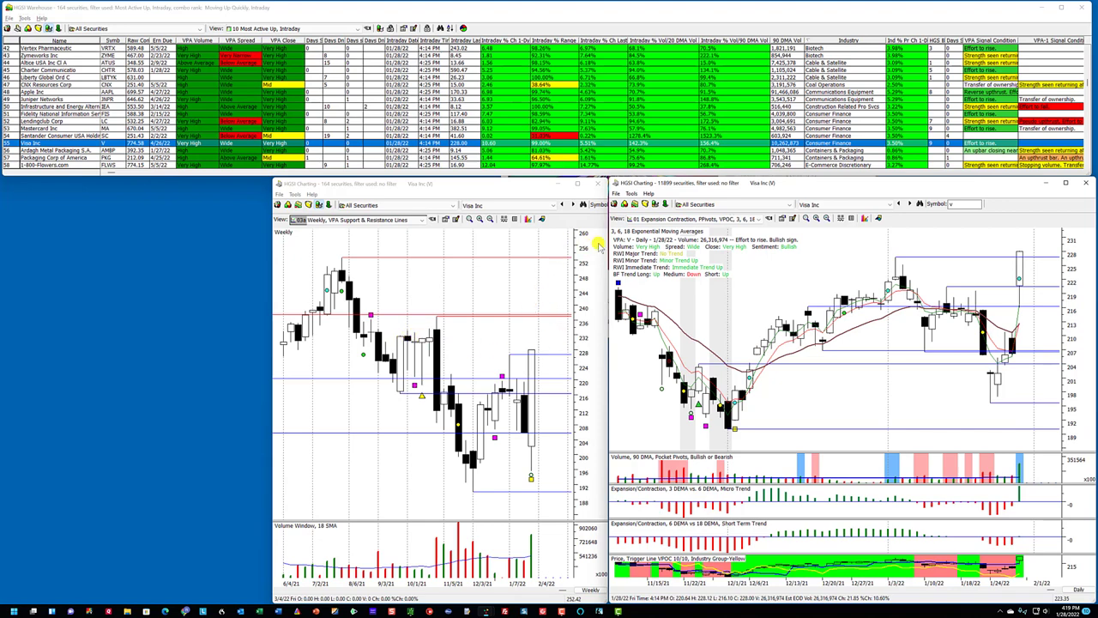
# Maximize the Warehouse stock list and scroll back to the top.
pyautogui.click(1061, 7)
pyautogui.scroll(11, 747, 255)
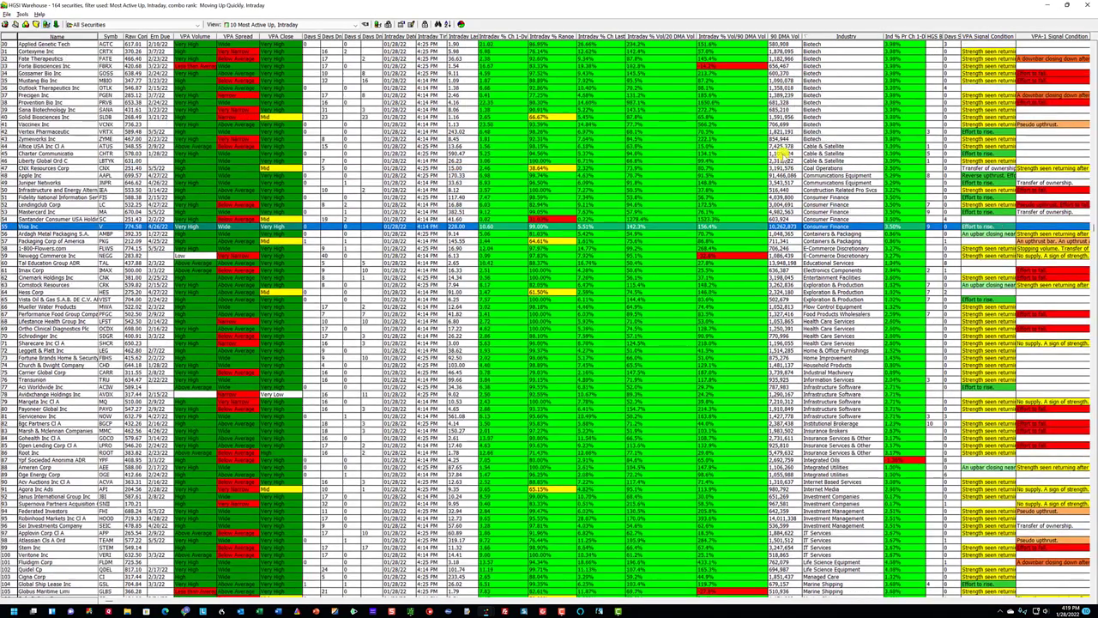
pyautogui.scroll(3, 805, 80)
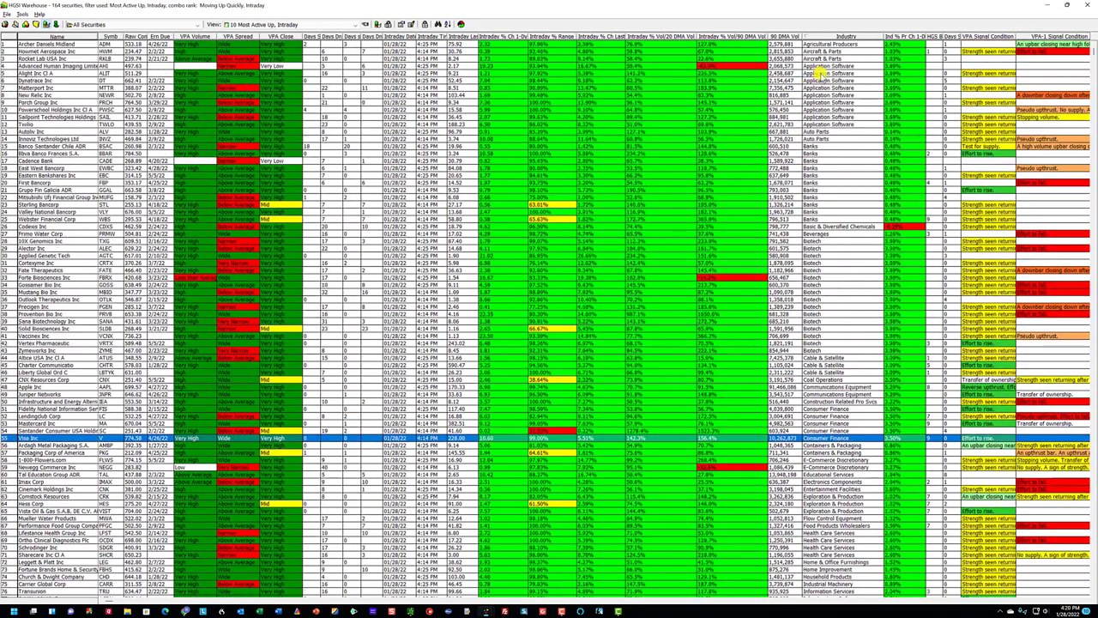
# Open daily charts for Alight Inc Cl A, Dynatrace and Porch Group, then return to the list.
pyautogui.click(821, 74)
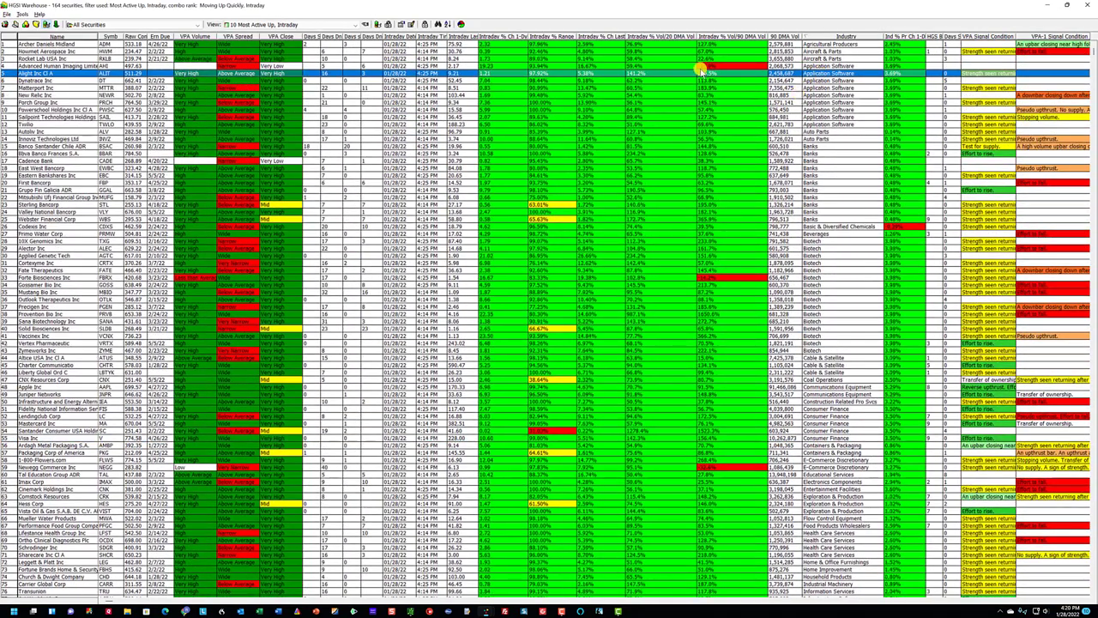
pyautogui.doubleClick(824, 73)
pyautogui.press('Down')
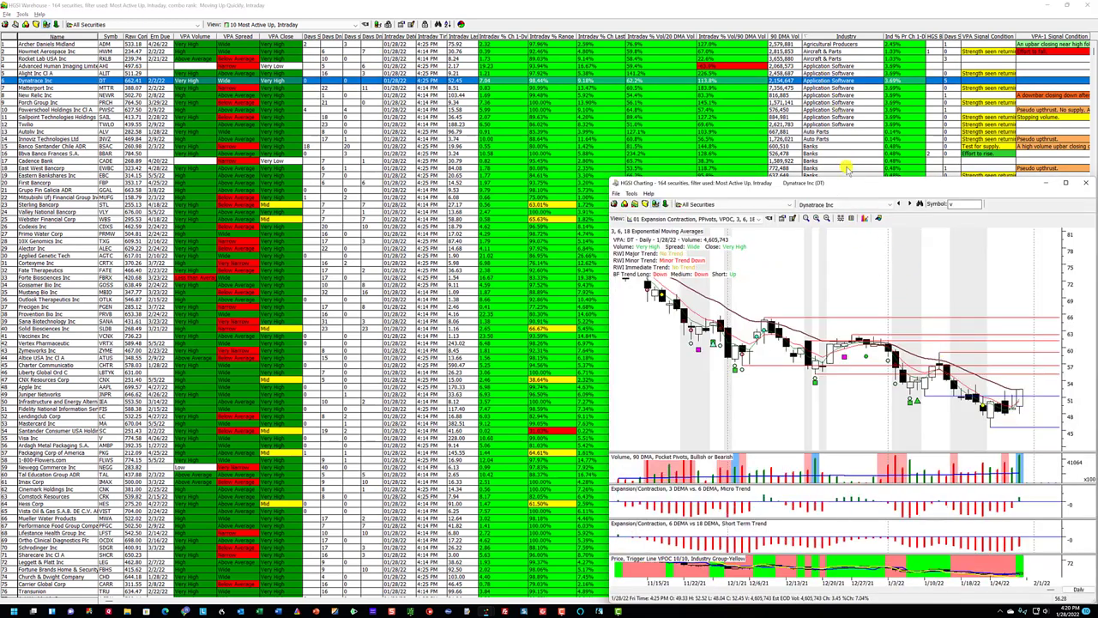
pyautogui.click(841, 103)
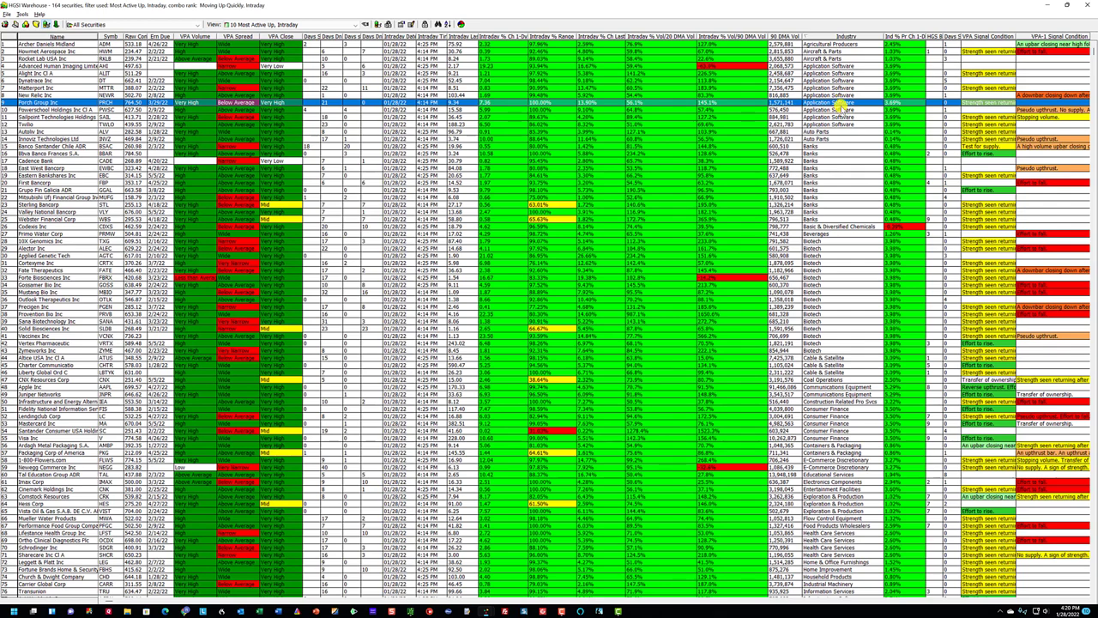
pyautogui.doubleClick(841, 103)
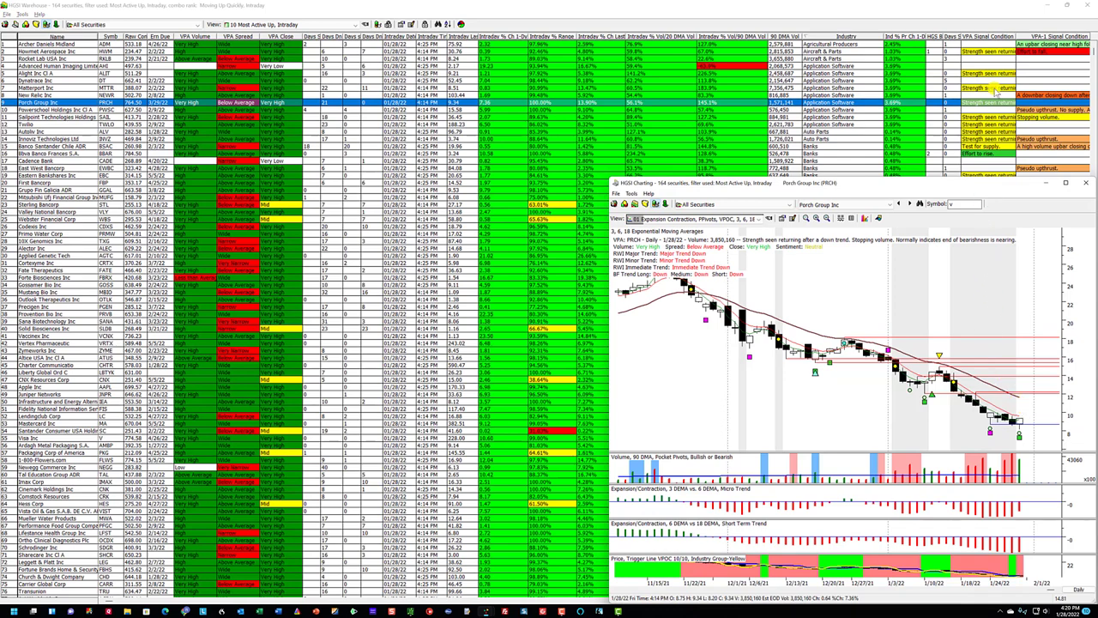
pyautogui.click(985, 11)
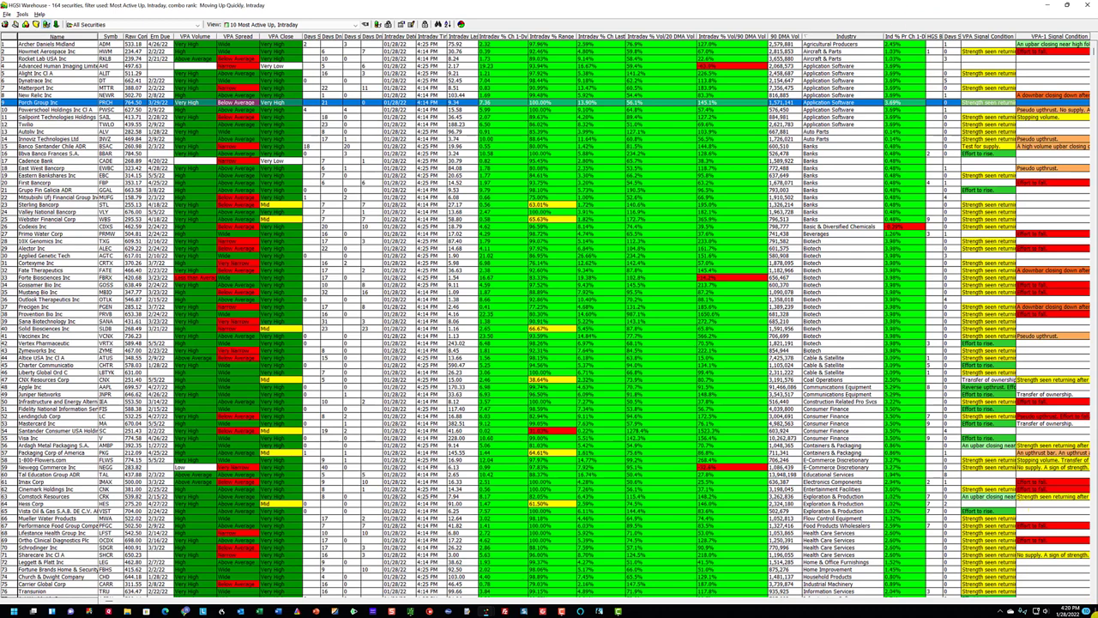
# Scroll to the VPA signal columns and open Innoviz Technologies Ltd's daily chart.
pyautogui.hscroll(6, 1086, 602)
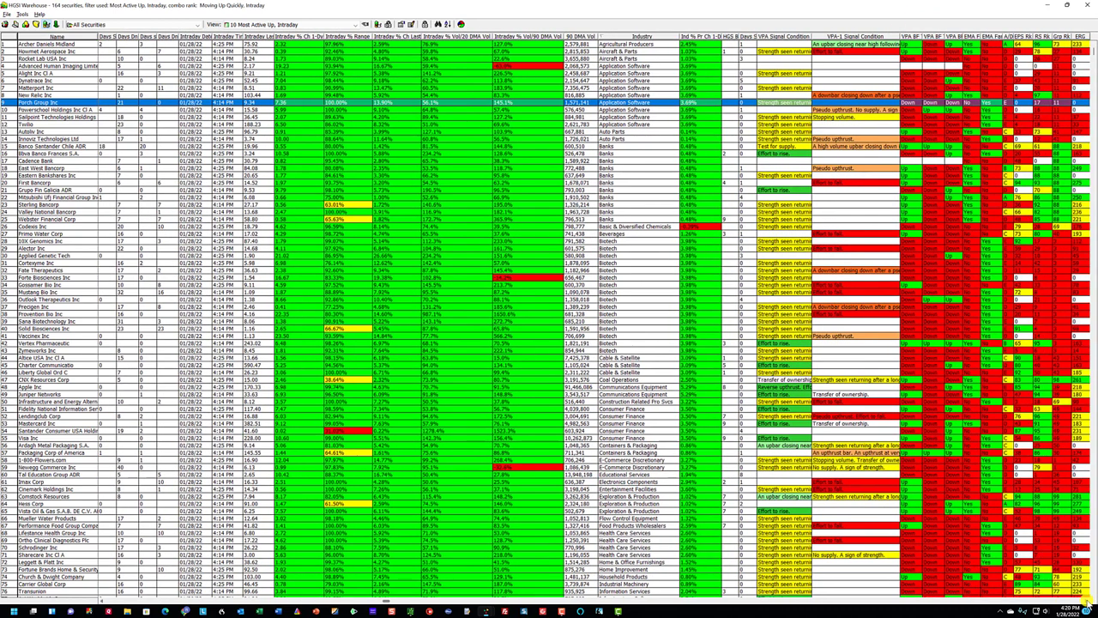
pyautogui.rightClick(1086, 601)
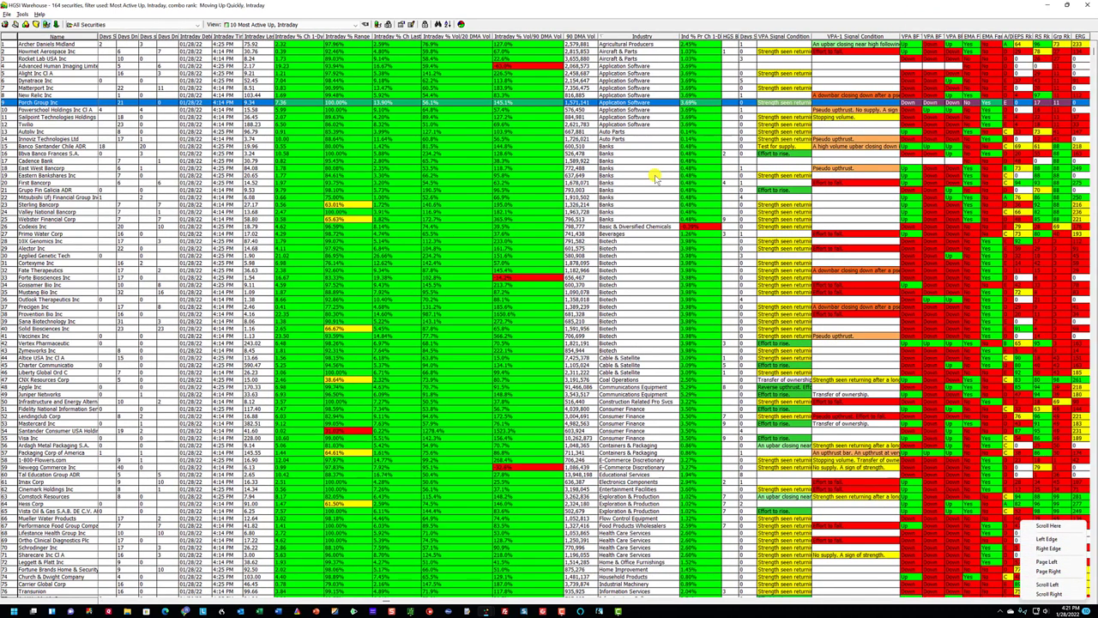
pyautogui.click(918, 12)
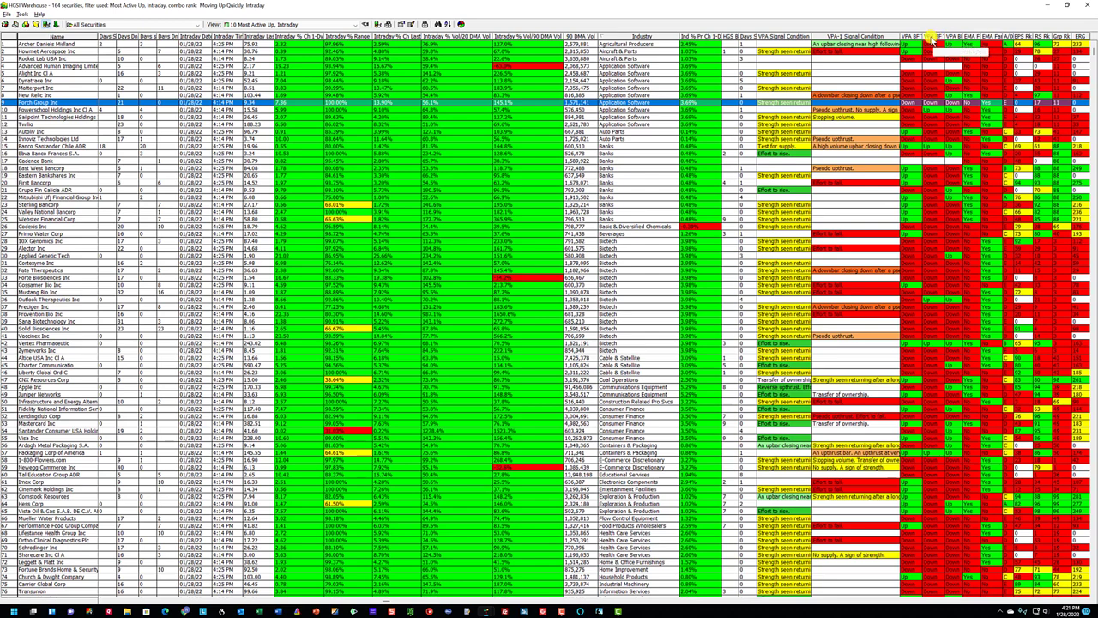
pyautogui.click(944, 88)
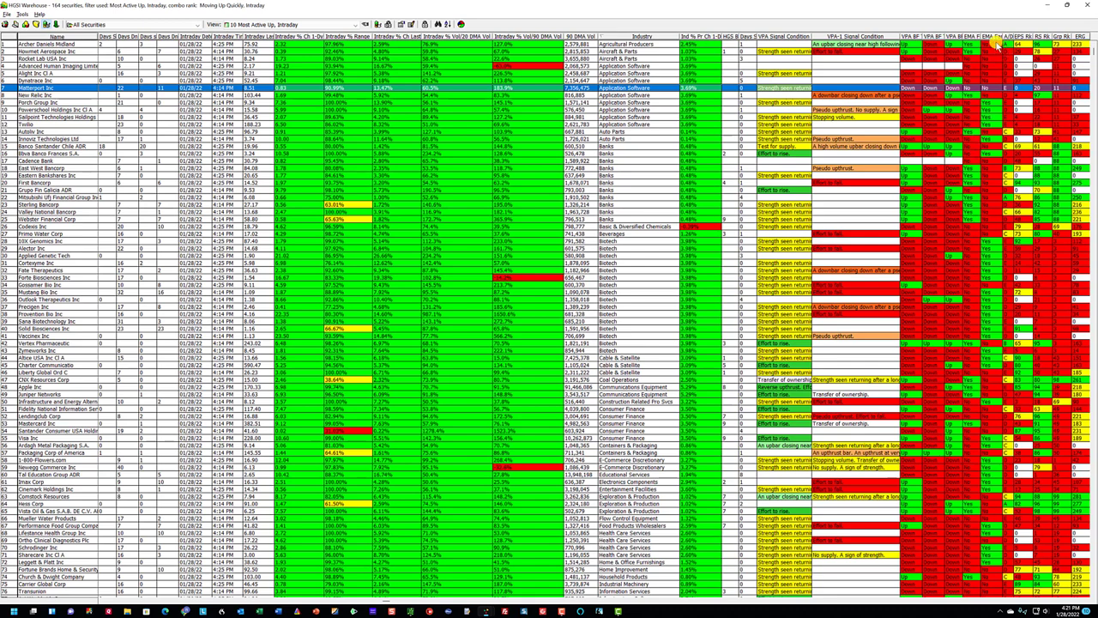
pyautogui.click(991, 73)
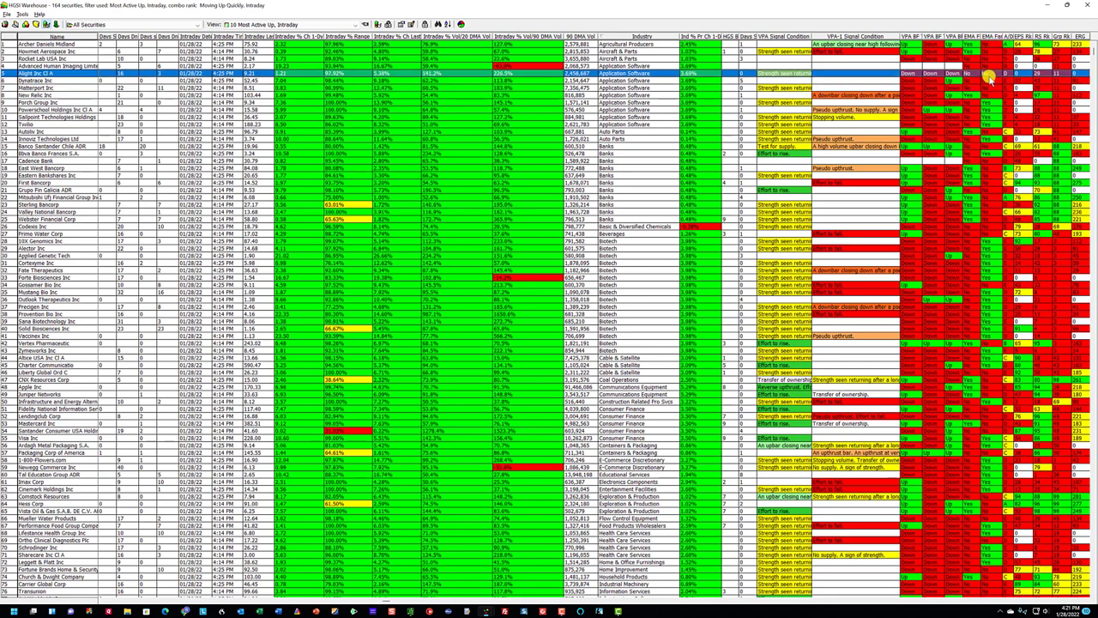
pyautogui.click(987, 139)
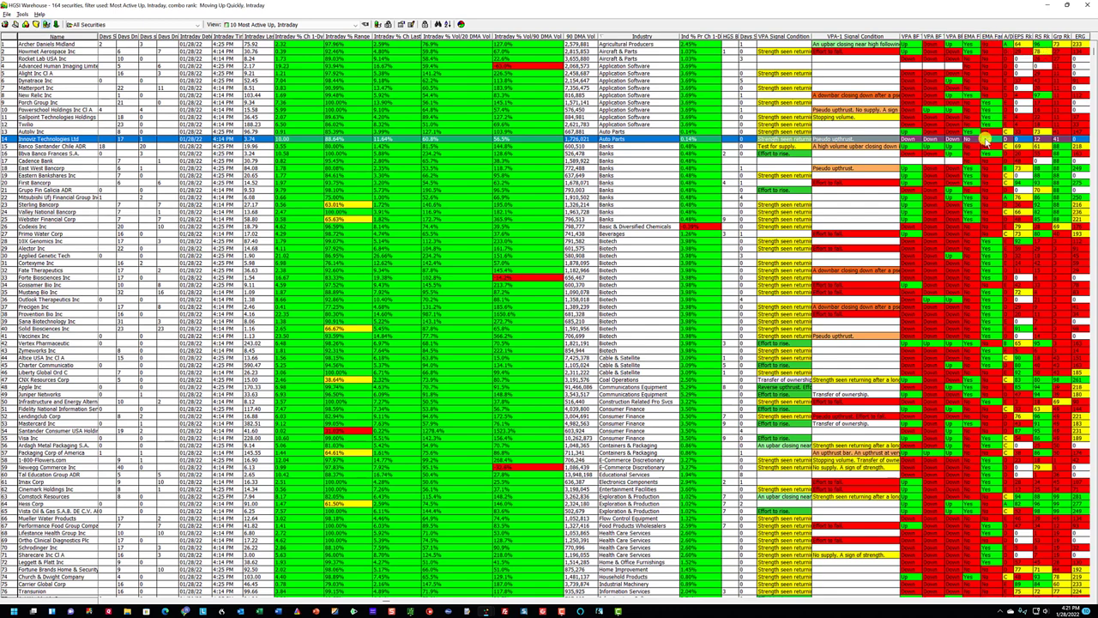
pyautogui.doubleClick(986, 140)
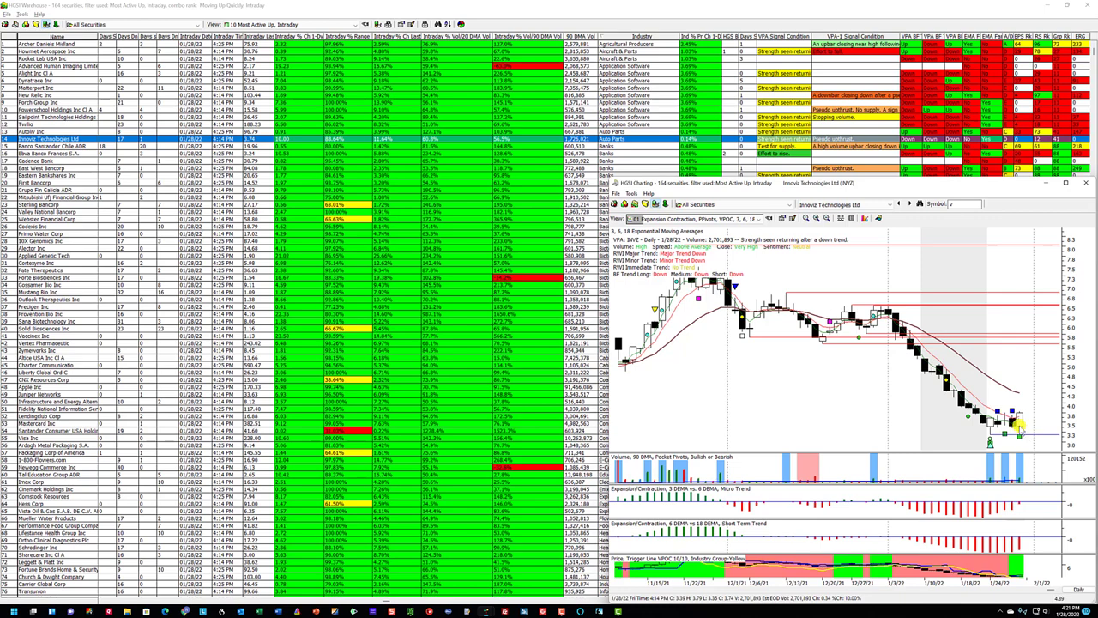
# Switch Innoviz to '02b Daily, VPA Flags, Intraday Statistics' and inspect the 11/22 and 11/23/21 bars.
pyautogui.click(693, 219)
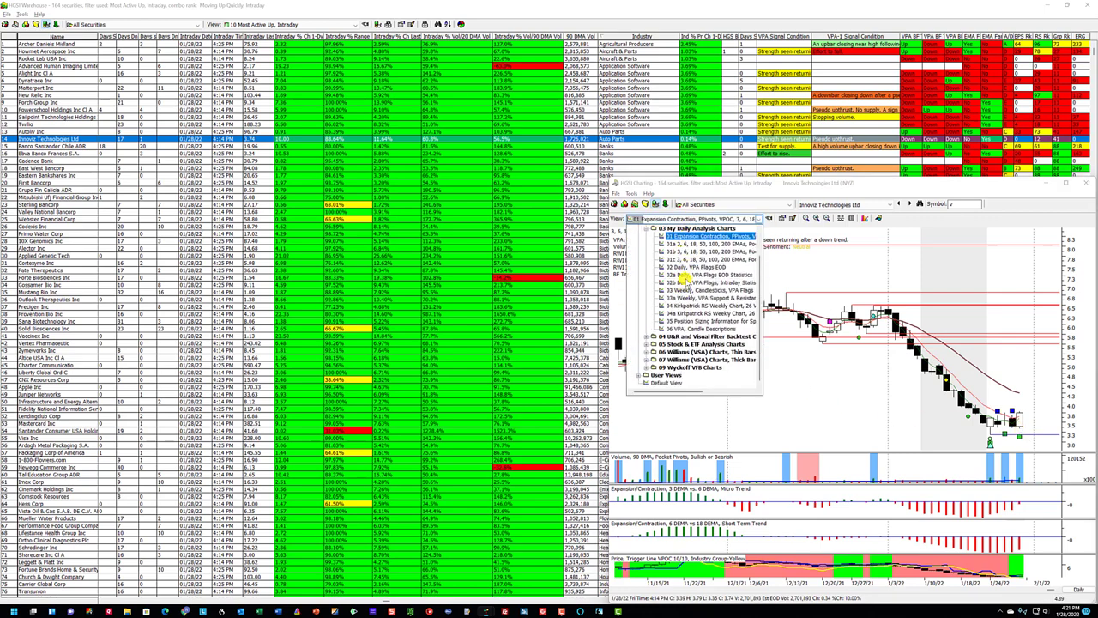
pyautogui.click(683, 280)
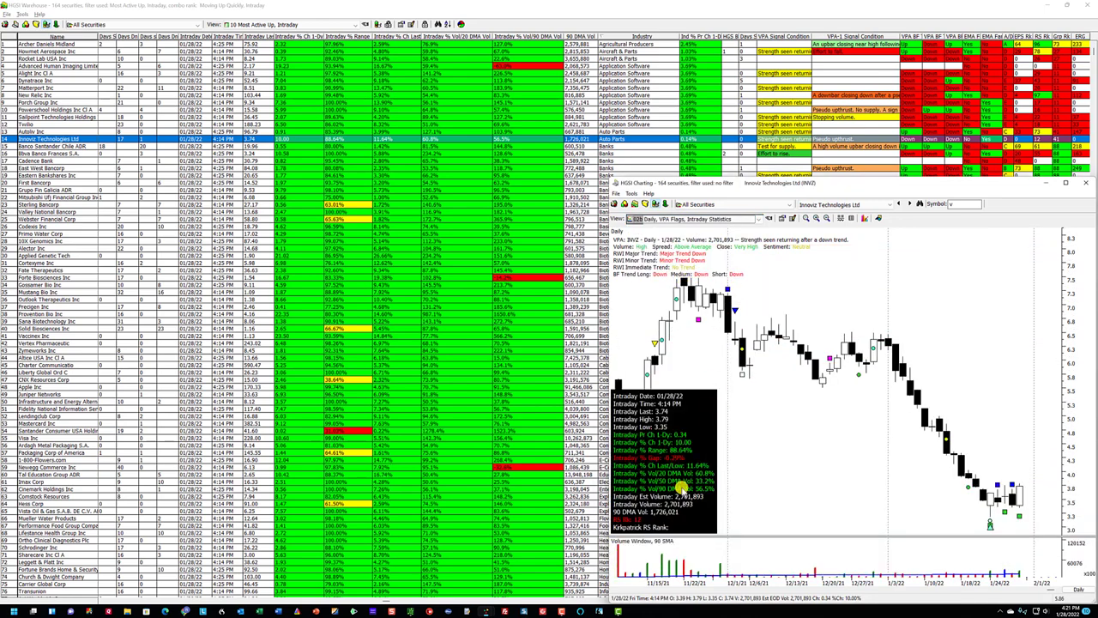
pyautogui.click(684, 443)
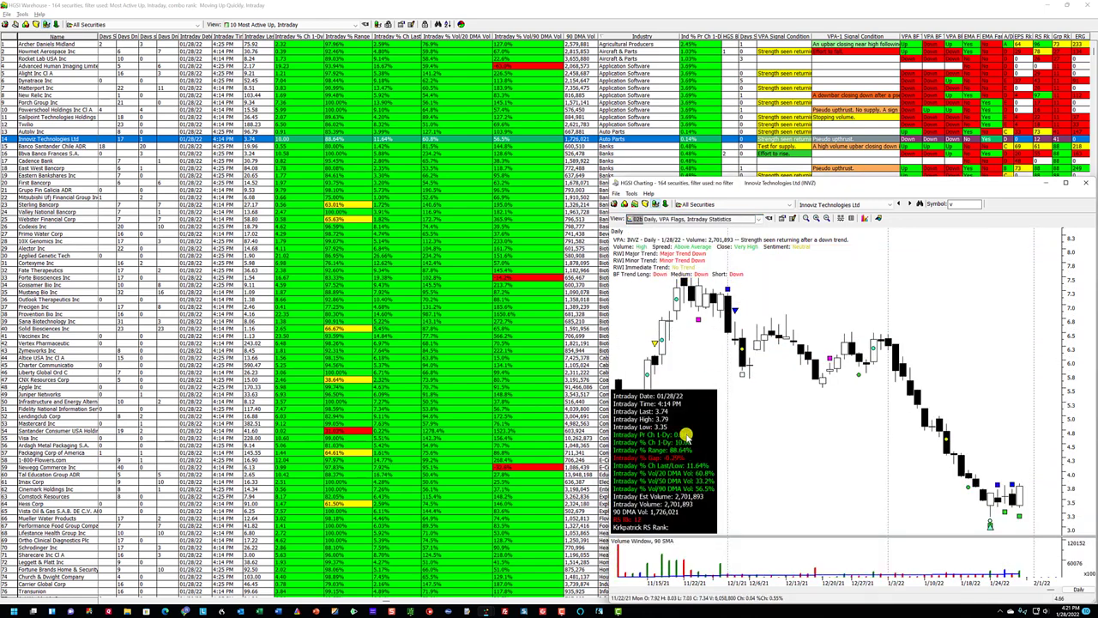
pyautogui.click(689, 444)
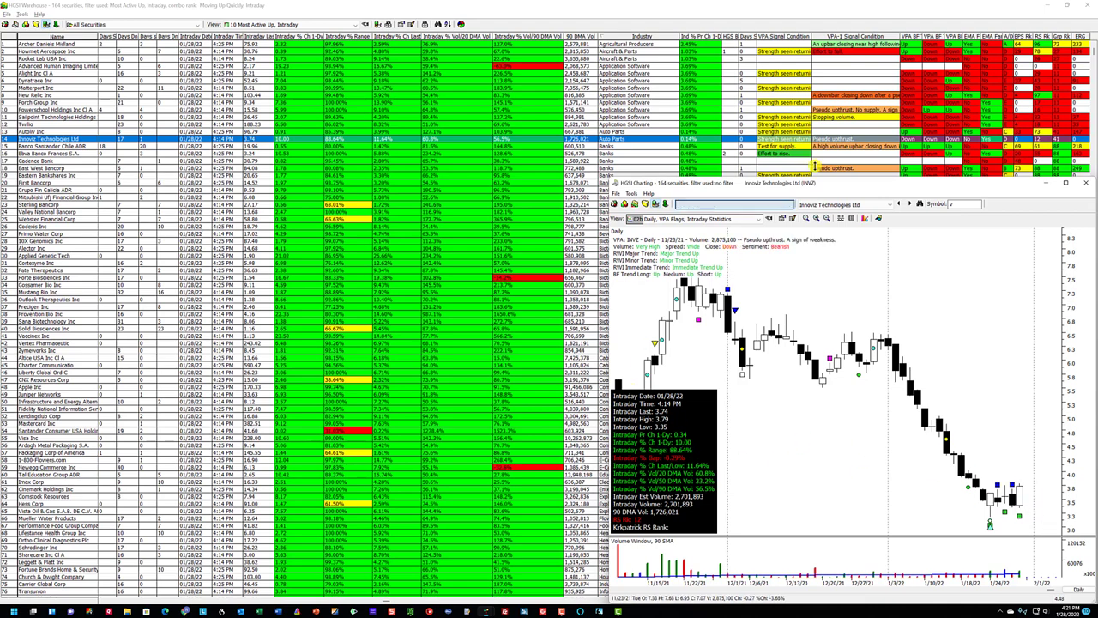
pyautogui.click(482, 153)
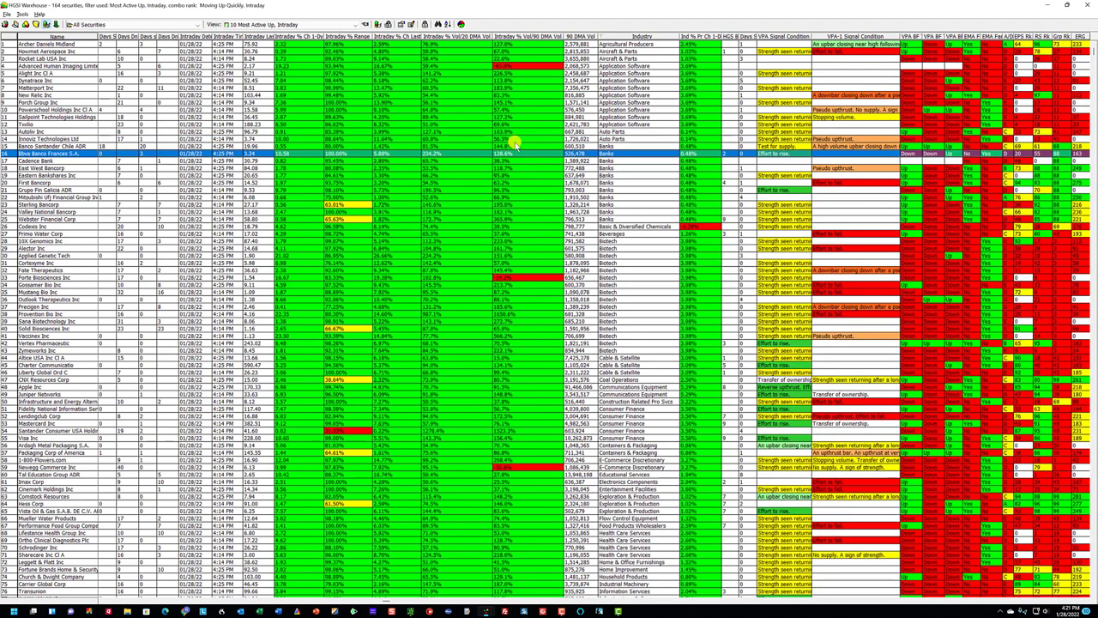
pyautogui.click(367, 24)
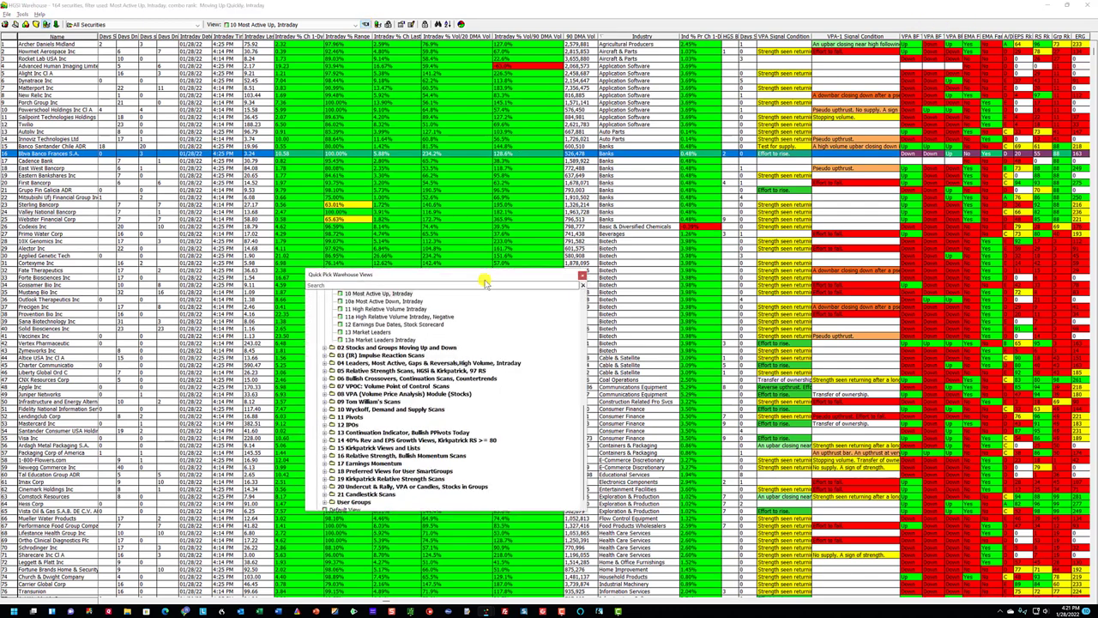
# Load the '13a Market Leaders Intraday' view, listing 83 securities.
pyautogui.moveTo(614, 326)
pyautogui.mouseDown()
pyautogui.moveTo(617, 262)
pyautogui.moveTo(618, 327)
pyautogui.mouseUp()
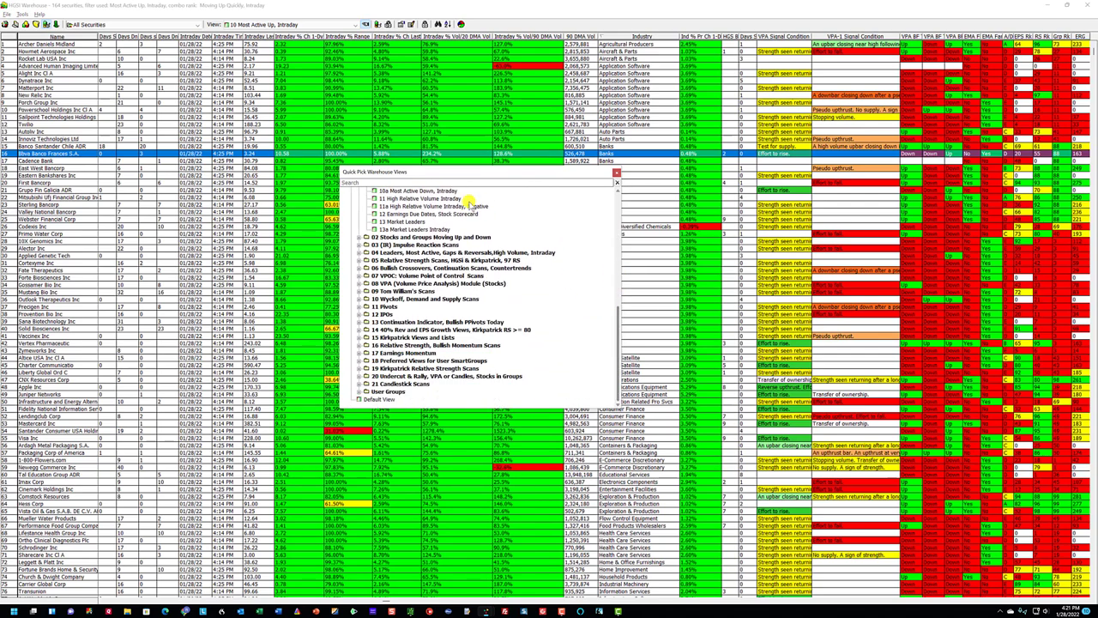
pyautogui.click(403, 222)
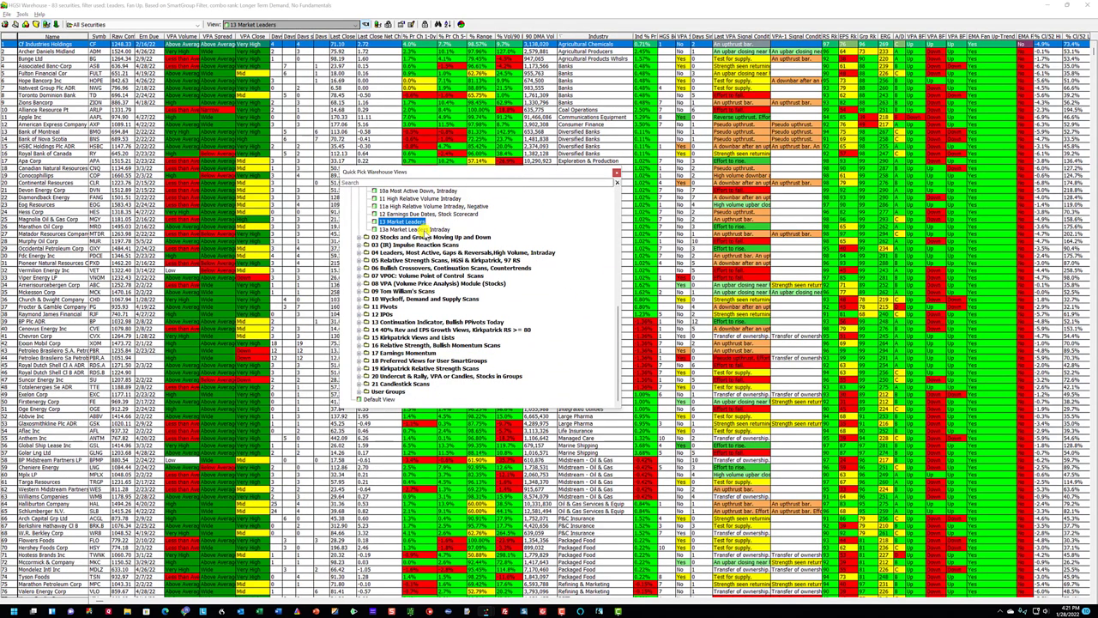
pyautogui.click(421, 229)
pyautogui.moveTo(538, 172); pyautogui.dragTo(700, 188)
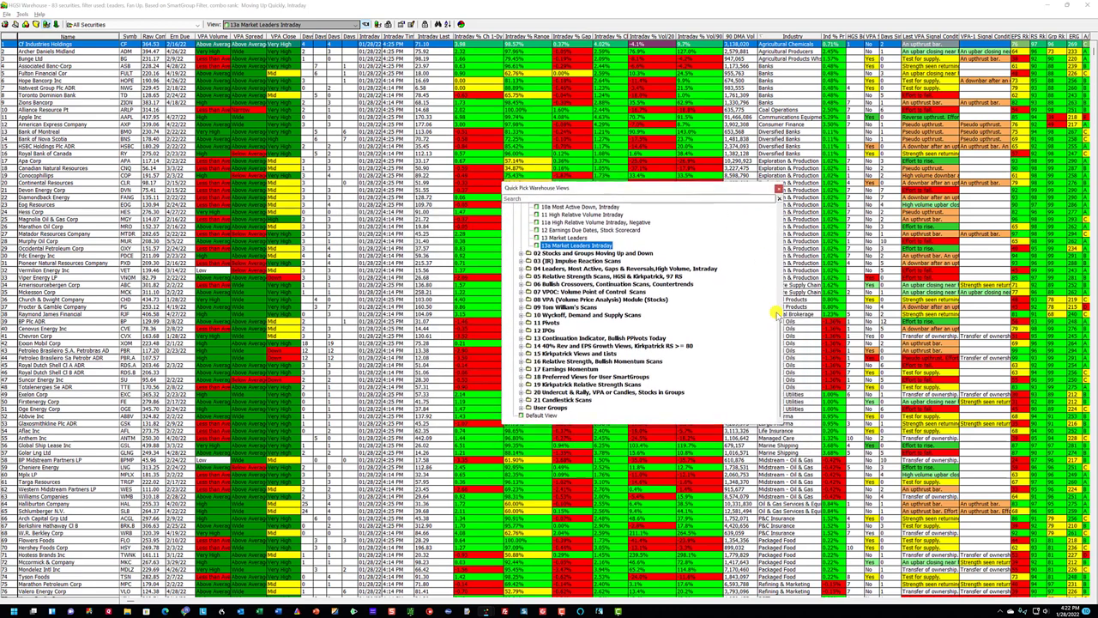
pyautogui.click(778, 189)
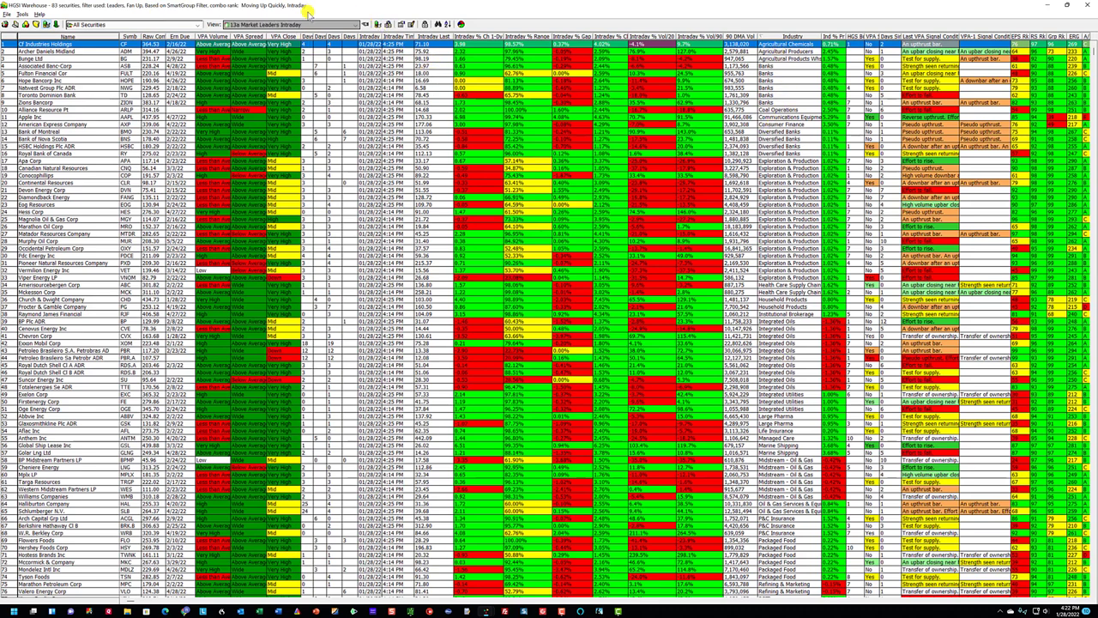
pyautogui.click(36, 24)
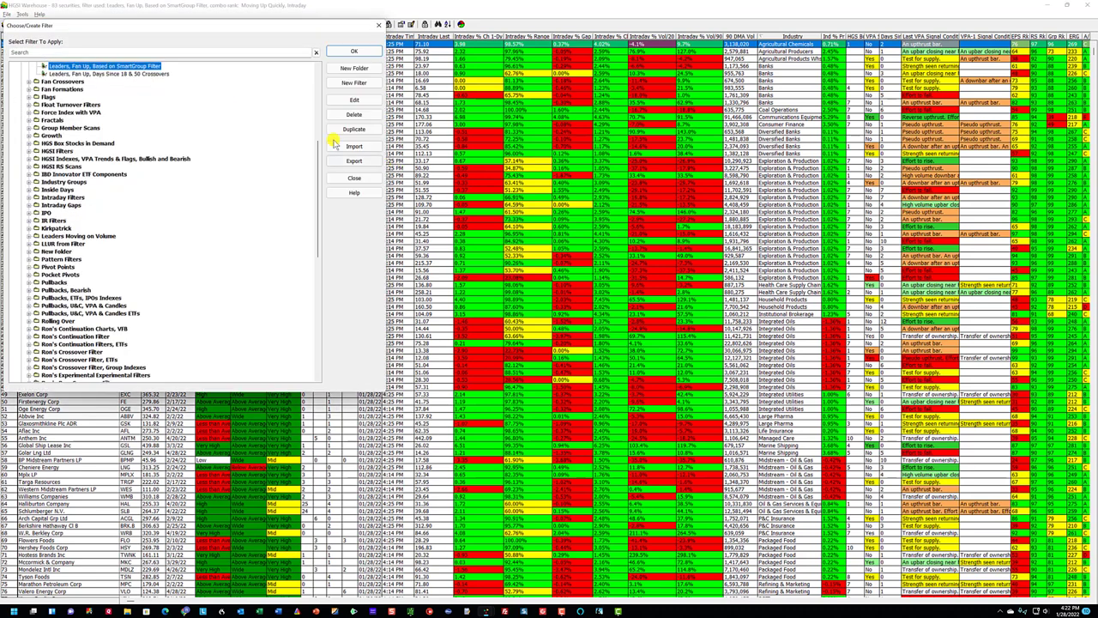
# Confirm and apply the 'Leaders, Fan Up, Based on SmartGroup' filter to the 83-security list.
pyautogui.click(354, 100)
pyautogui.moveTo(174, 38); pyautogui.dragTo(484, 100)
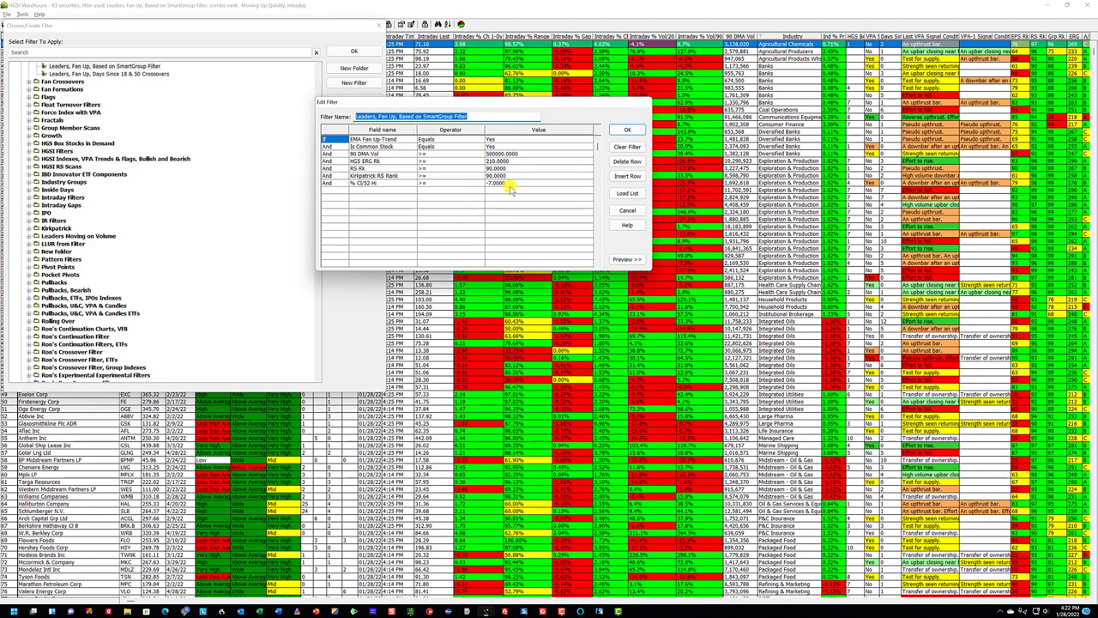
pyautogui.click(624, 128)
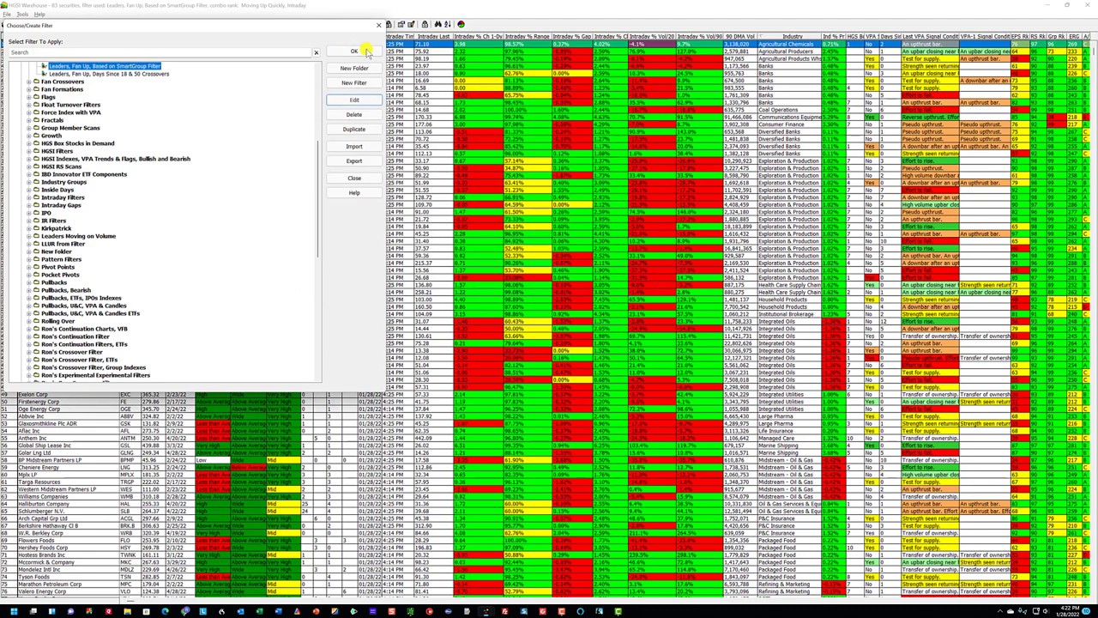
pyautogui.click(354, 50)
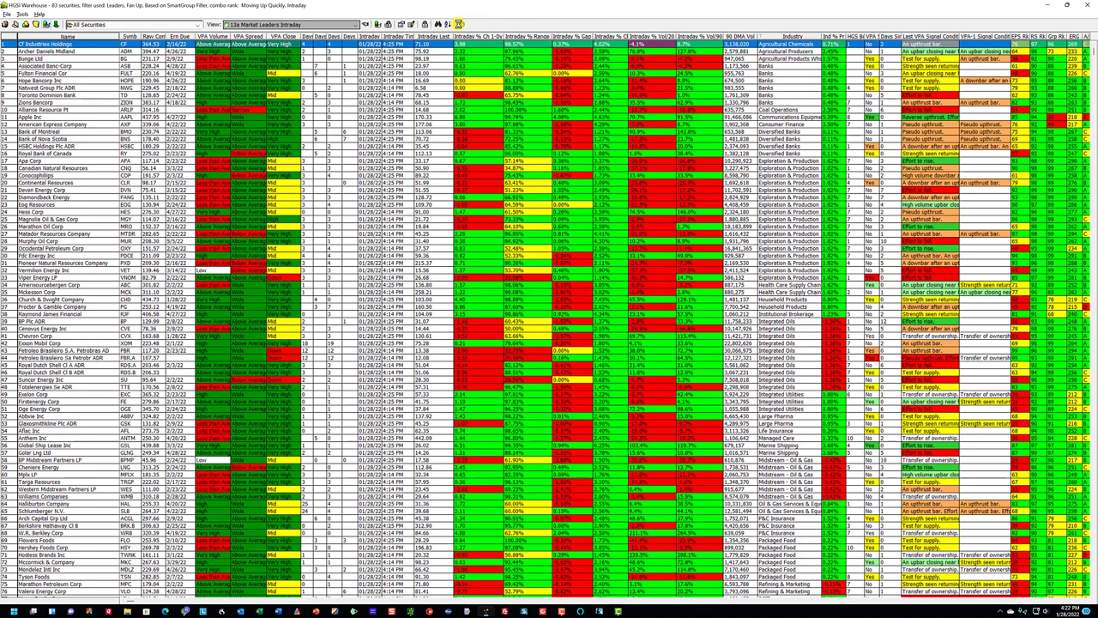
pyautogui.click(459, 23)
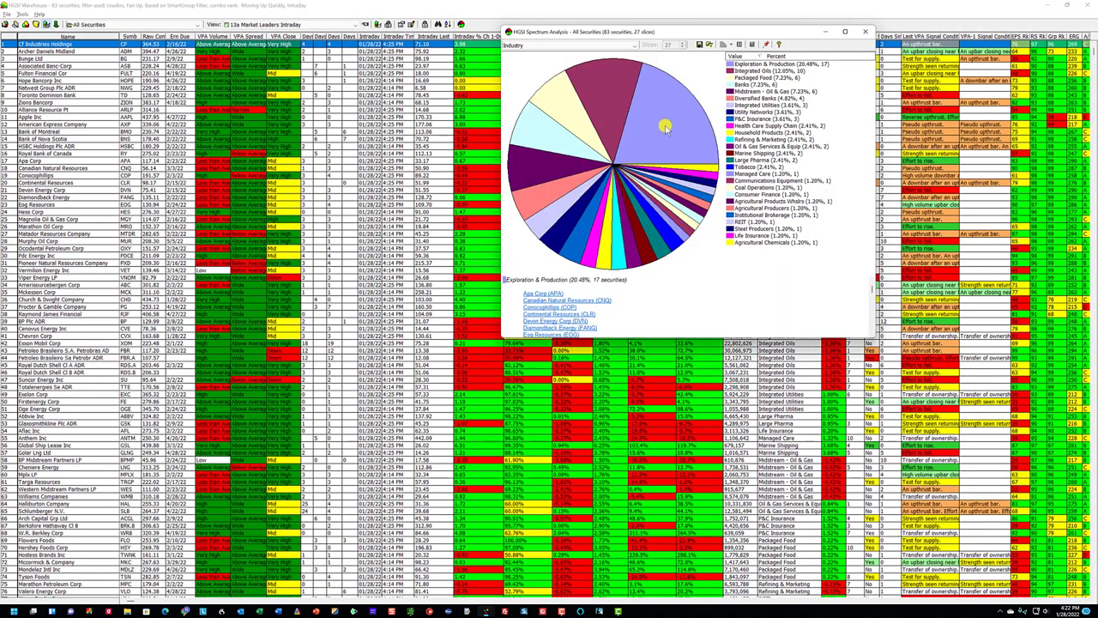
pyautogui.click(588, 108)
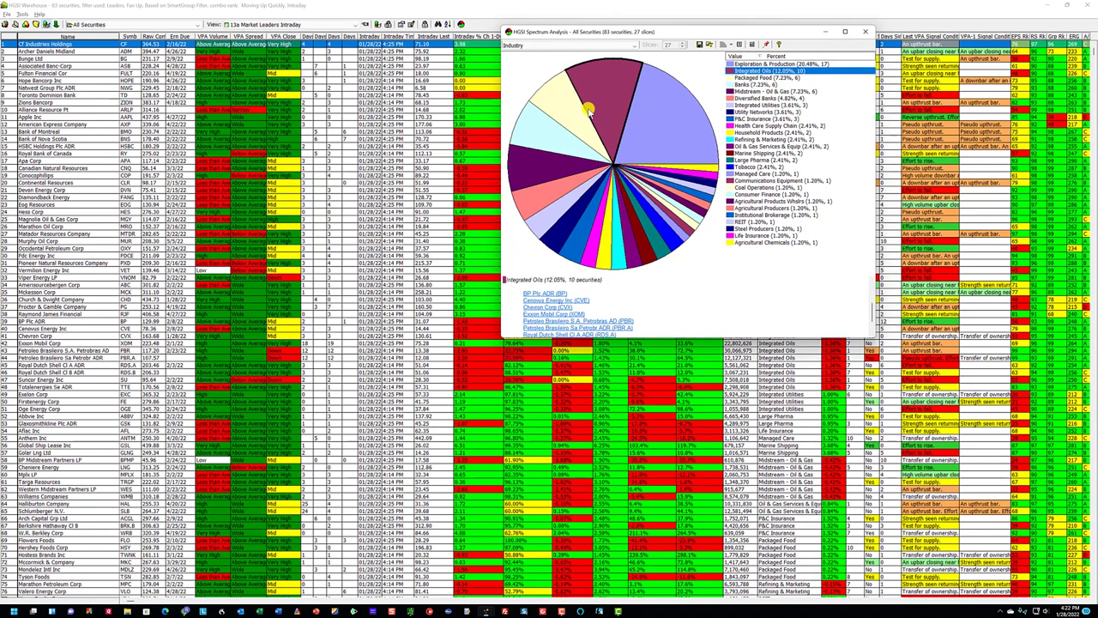
pyautogui.click(579, 115)
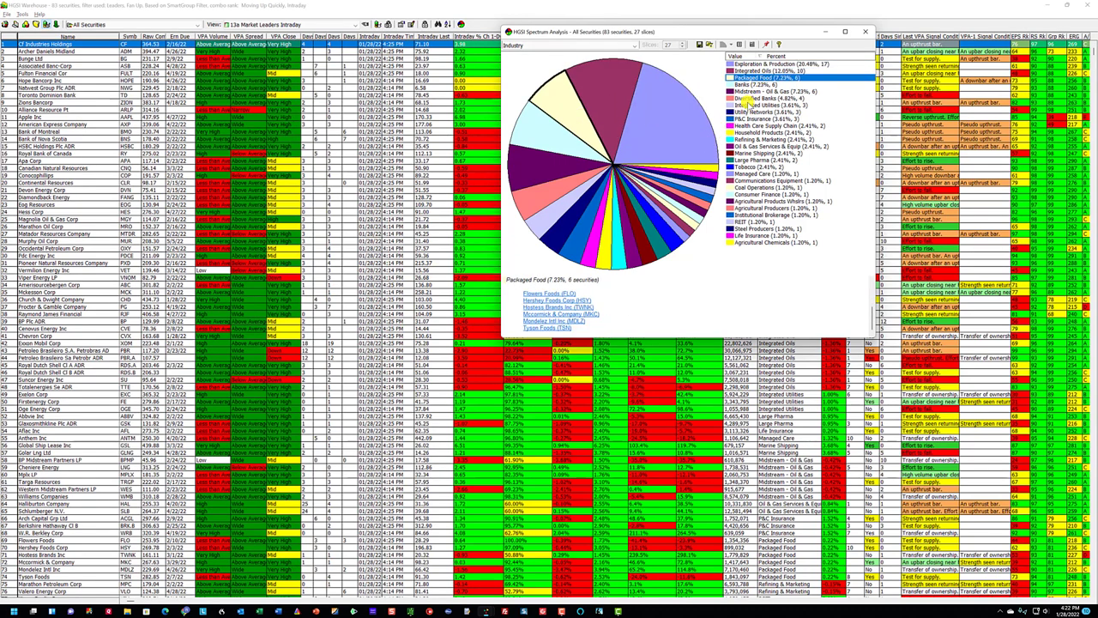
pyautogui.click(753, 91)
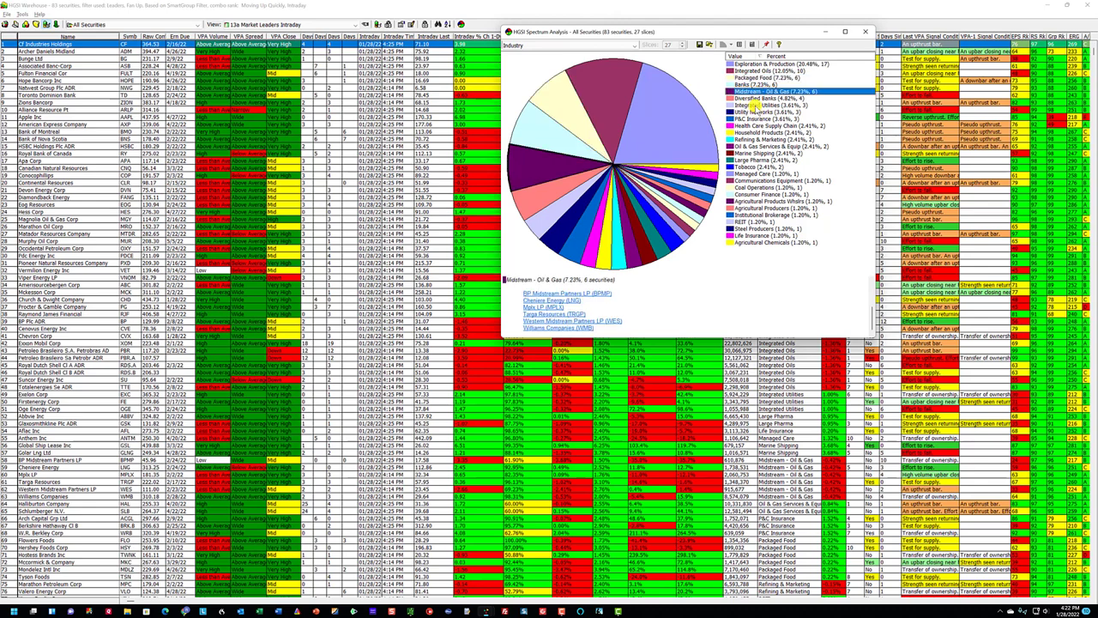
pyautogui.click(756, 105)
pyautogui.click(756, 113)
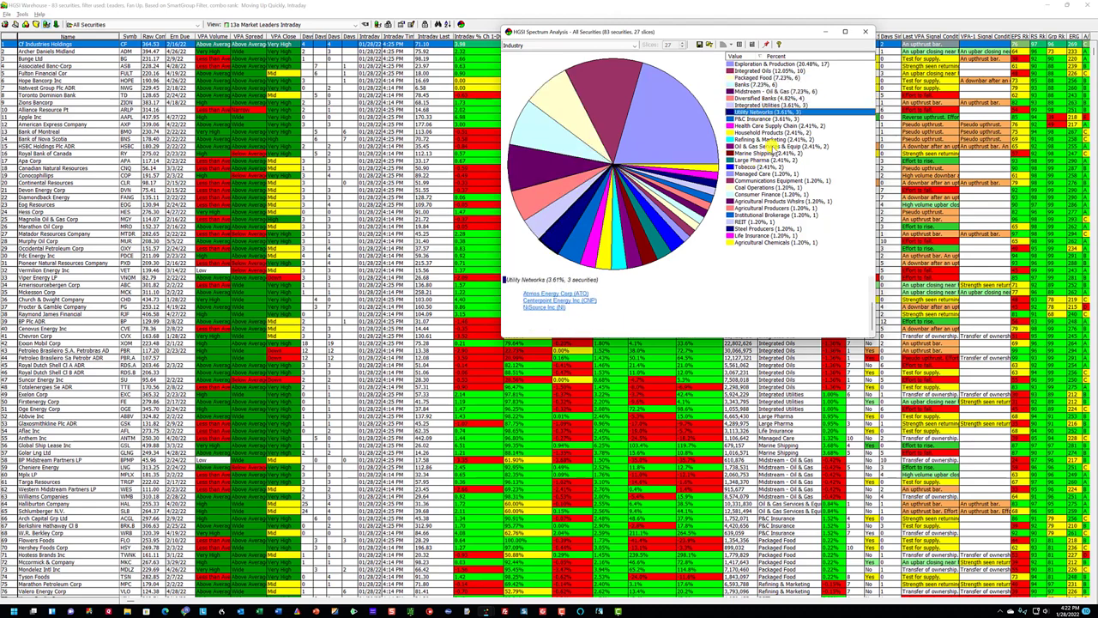
pyautogui.click(865, 32)
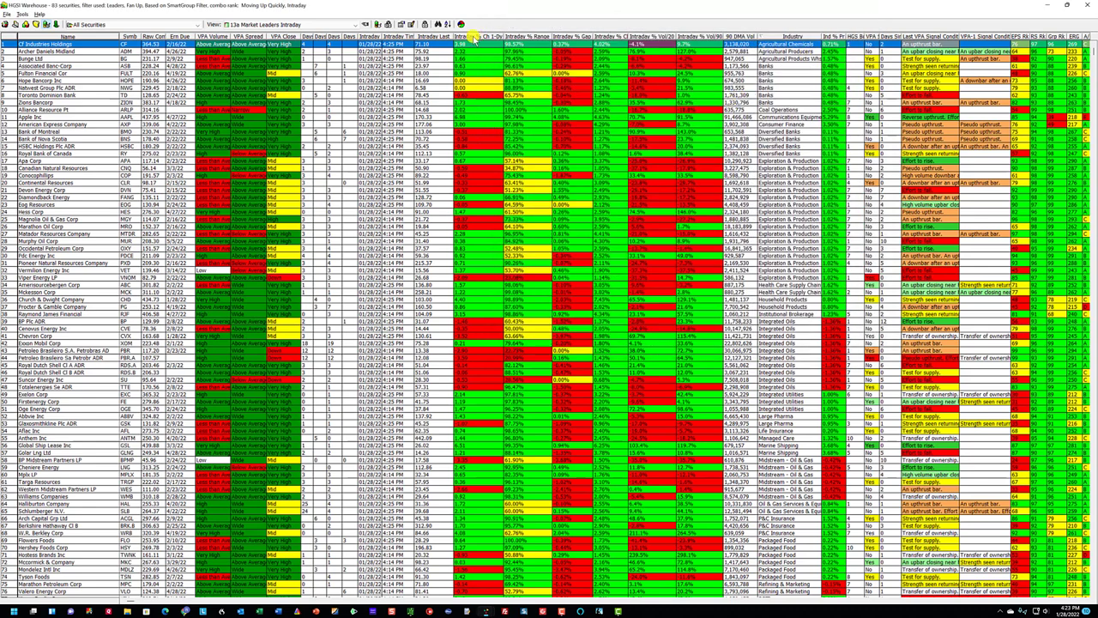
# Sort the leaders by Intraday % Ch and review McCormick, Exelon, Bunge and McKesson.
pyautogui.click(473, 38)
pyautogui.scroll(-3, 478, 309)
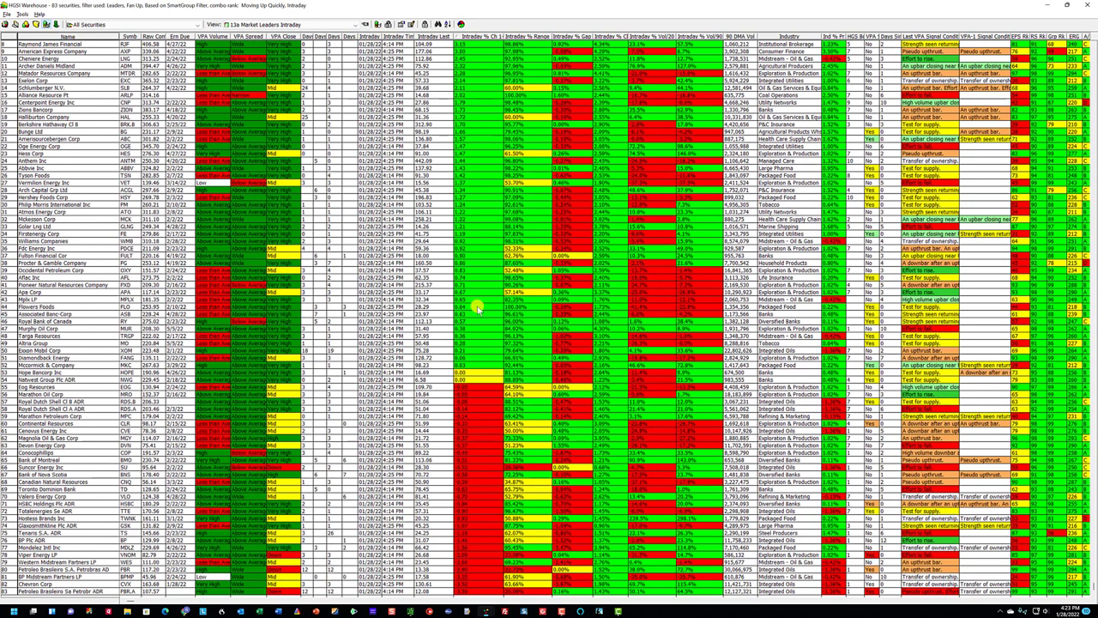
pyautogui.click(479, 365)
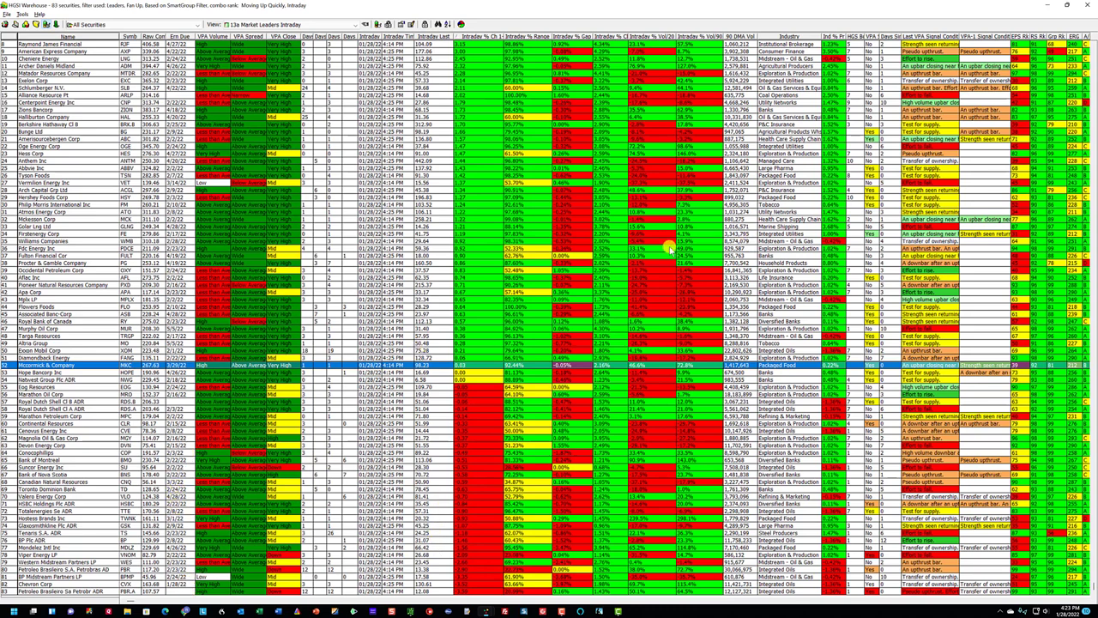
pyautogui.click(777, 81)
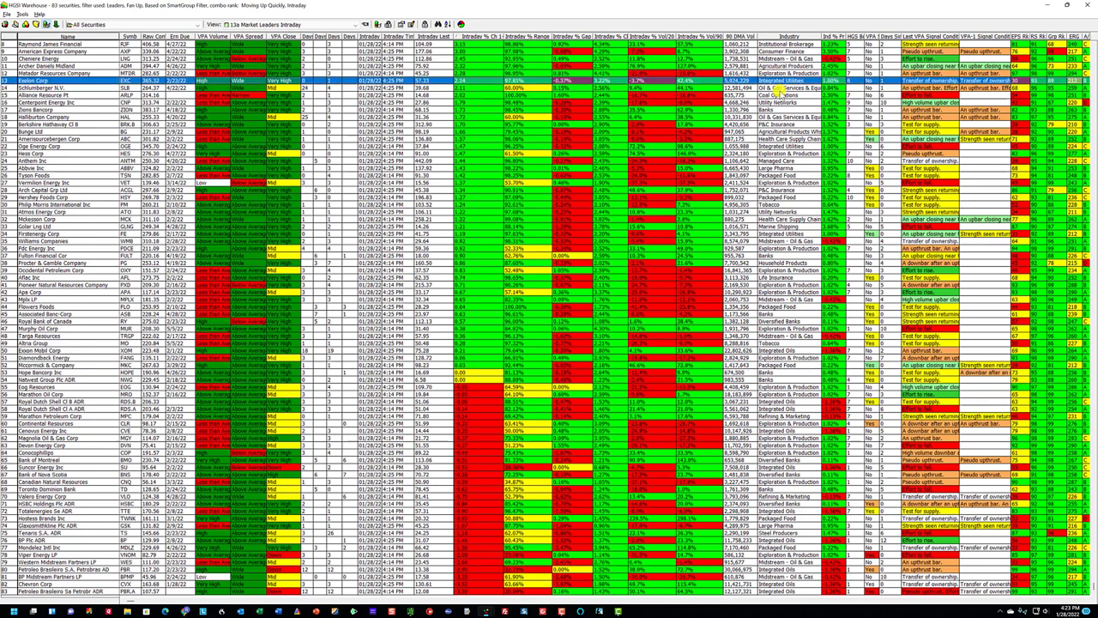
pyautogui.moveTo(779, 90); pyautogui.dragTo(781, 131)
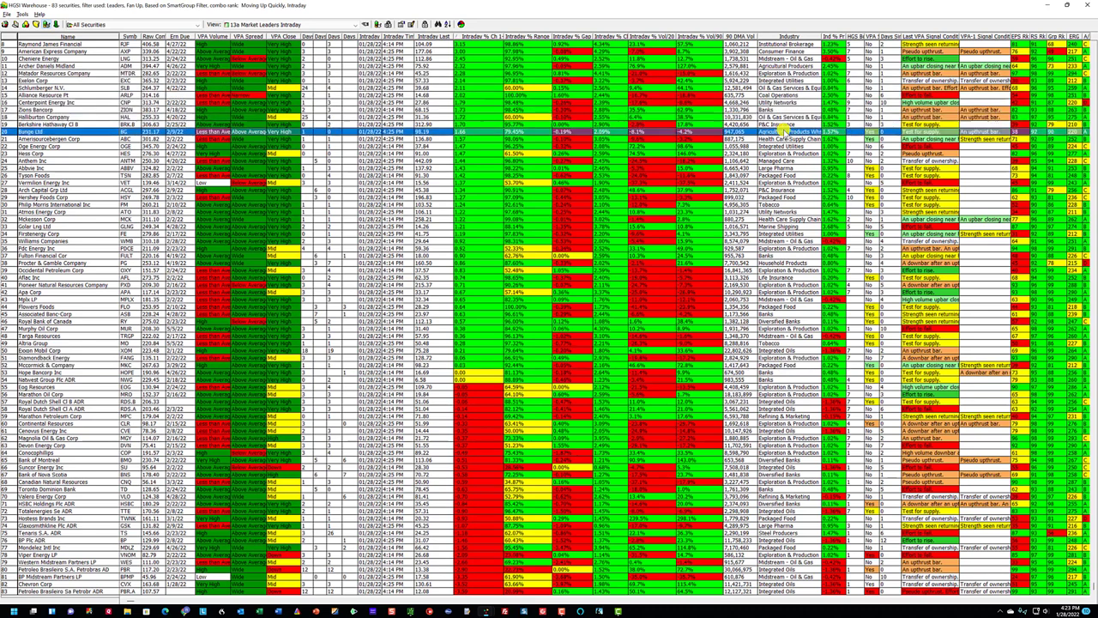
pyautogui.click(776, 220)
pyautogui.press('F4')
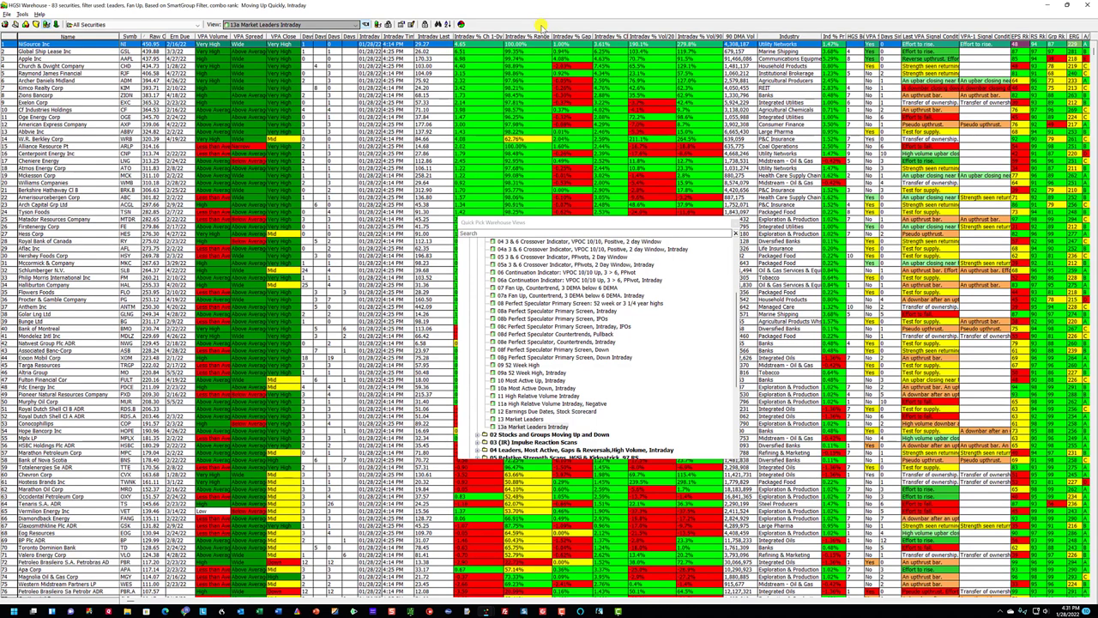
# Create the user group 'Market Leaders1' from the listed securities, generate its index, and load it.
pyautogui.hotkey('ctrl', 'g')
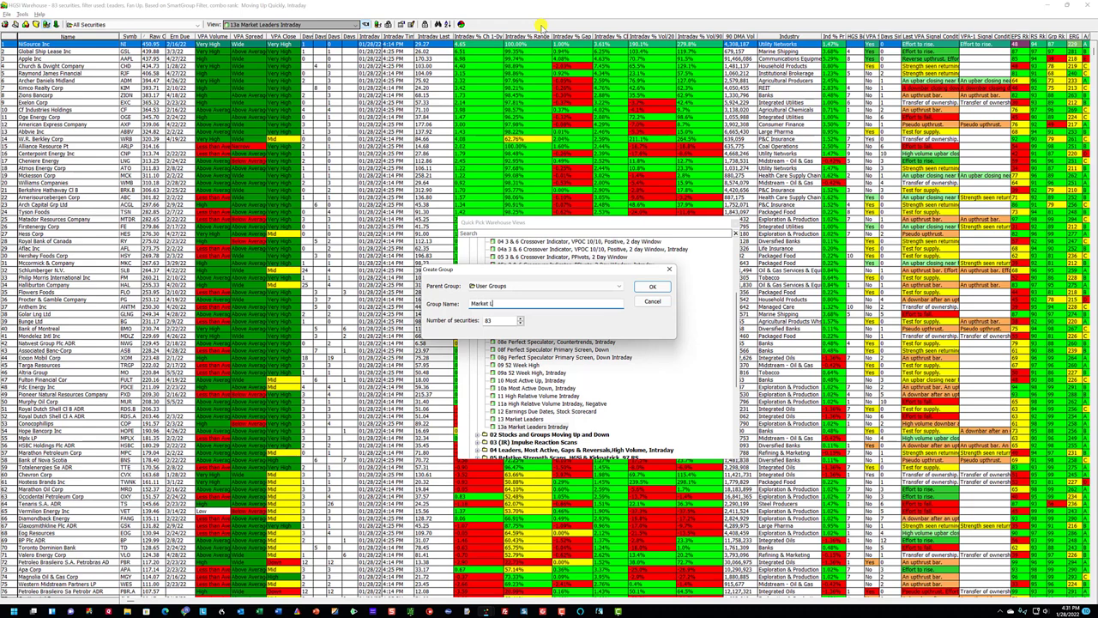
pyautogui.press('Return')
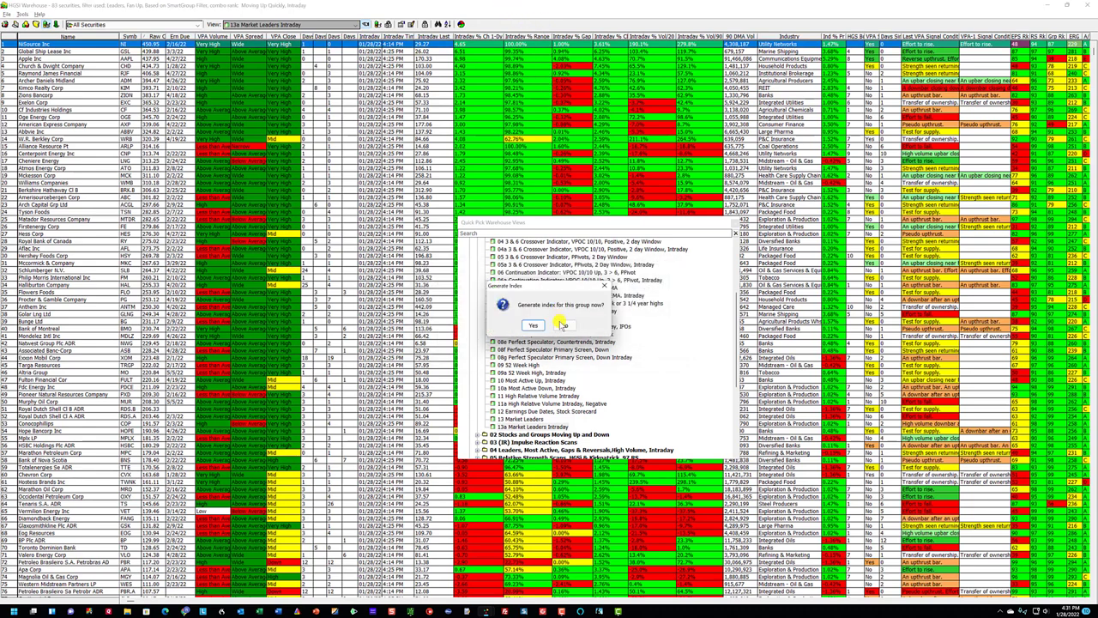
pyautogui.click(559, 327)
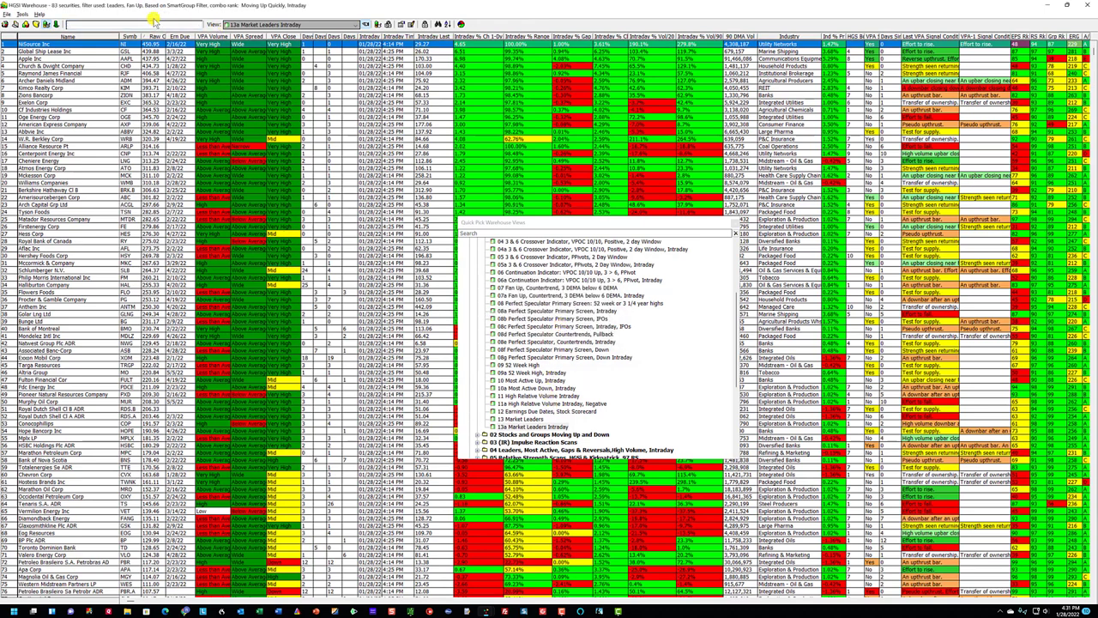
pyautogui.click(126, 26)
# Review Market Leaders1 under 11 High Relative Volume Intraday, then switch to 10 Most Active Up, Intraday.
pyautogui.click(519, 396)
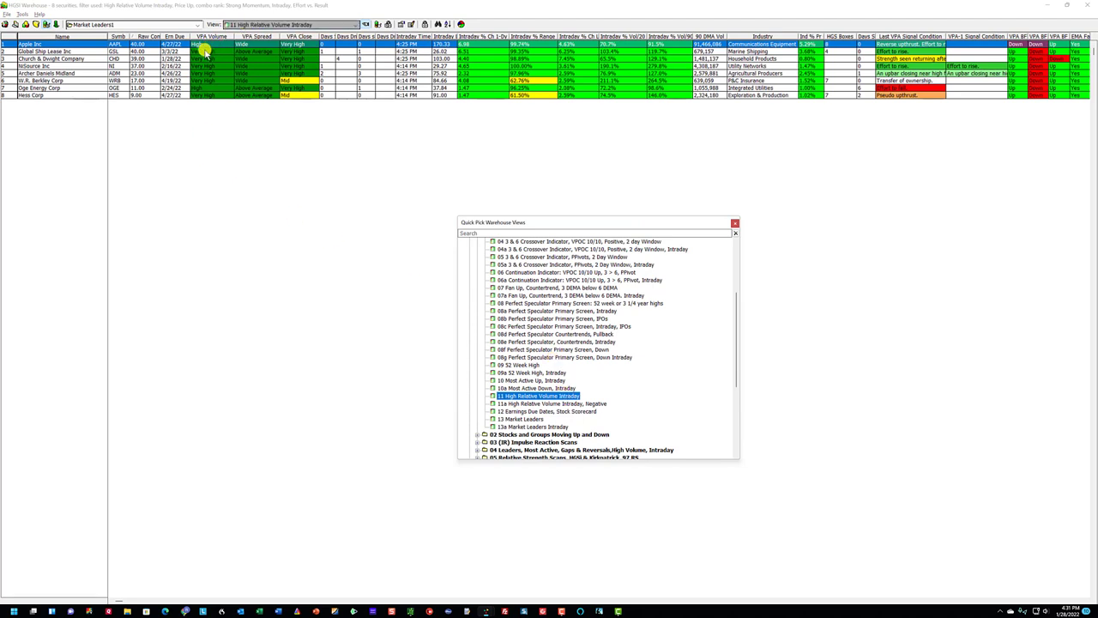
pyautogui.click(206, 53)
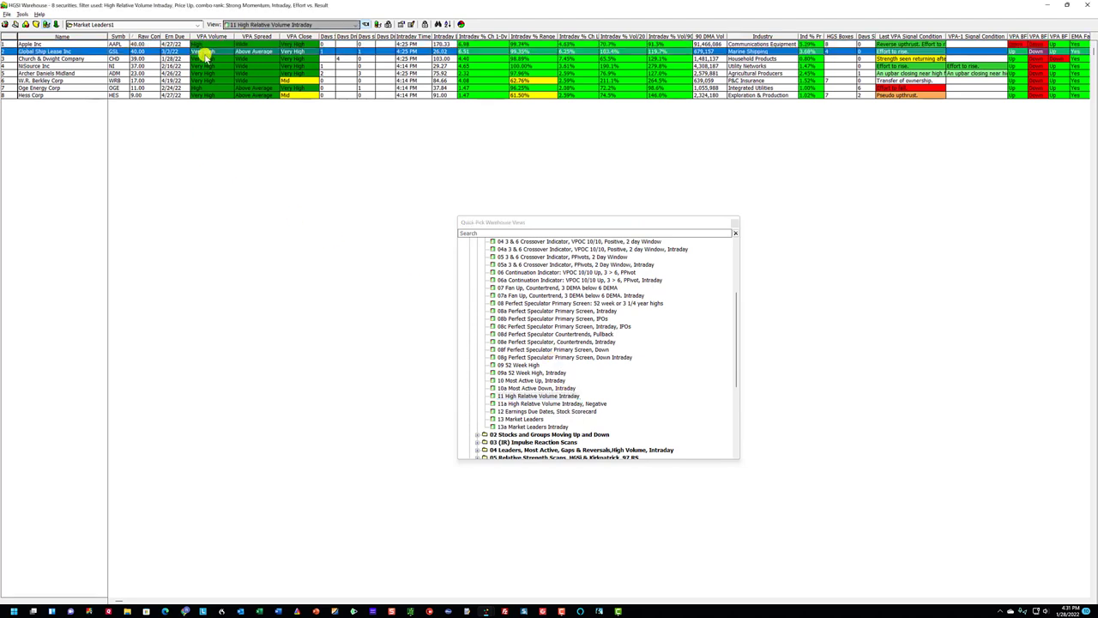
pyautogui.click(201, 58)
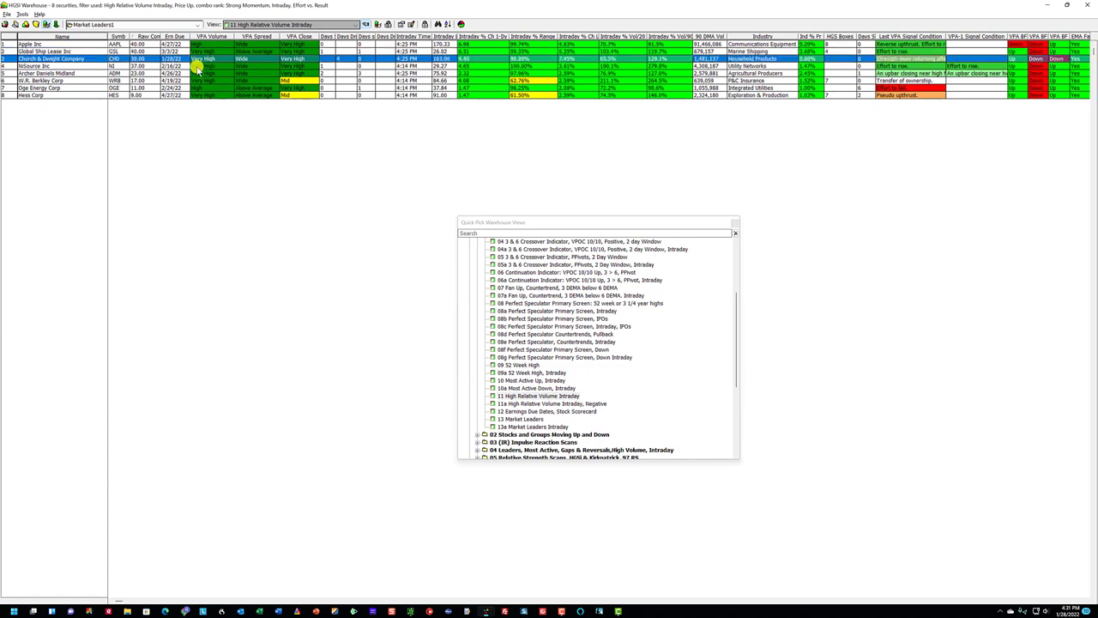
pyautogui.click(197, 75)
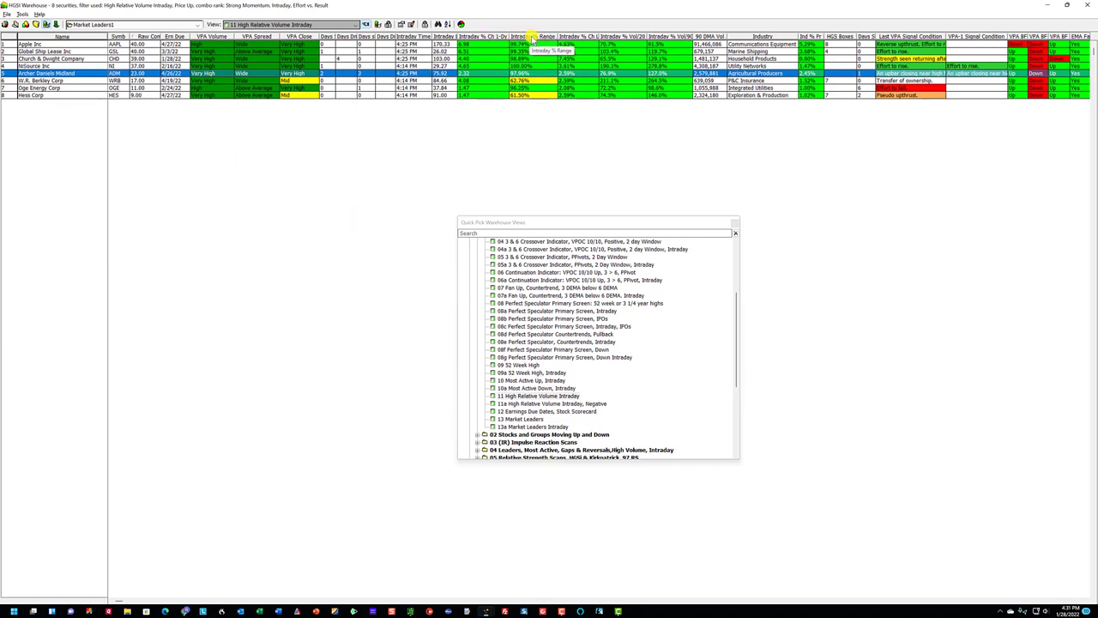
pyautogui.click(635, 42)
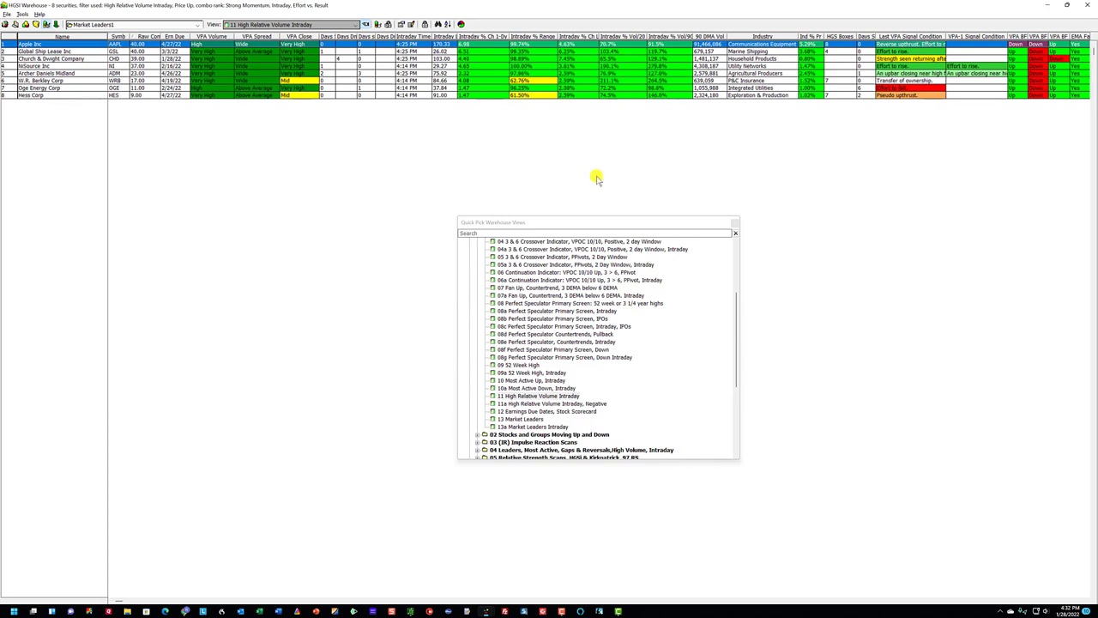
pyautogui.click(527, 380)
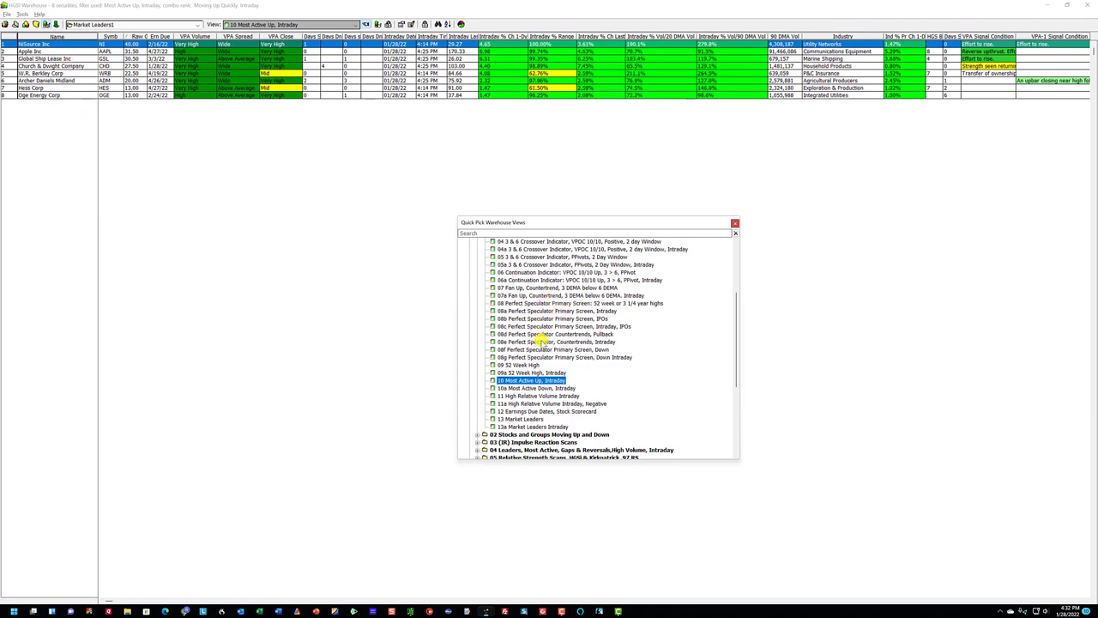
# Apply the 09a 52 Week High, Intraday screen and briefly chart Petroleo Brasileiro (PBR).
pyautogui.click(530, 366)
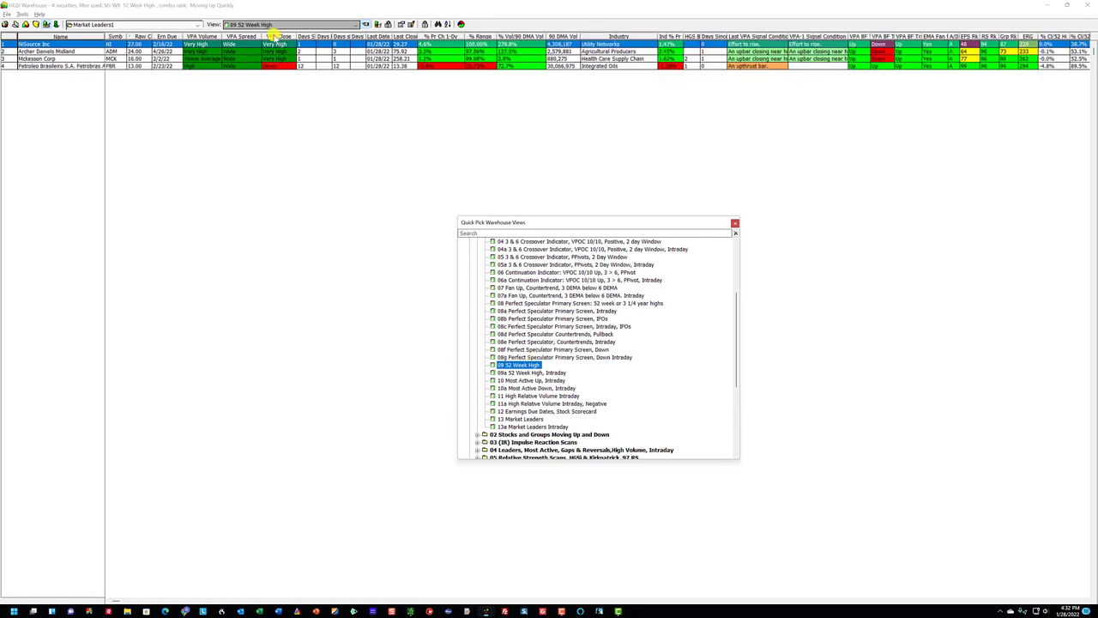
pyautogui.click(532, 372)
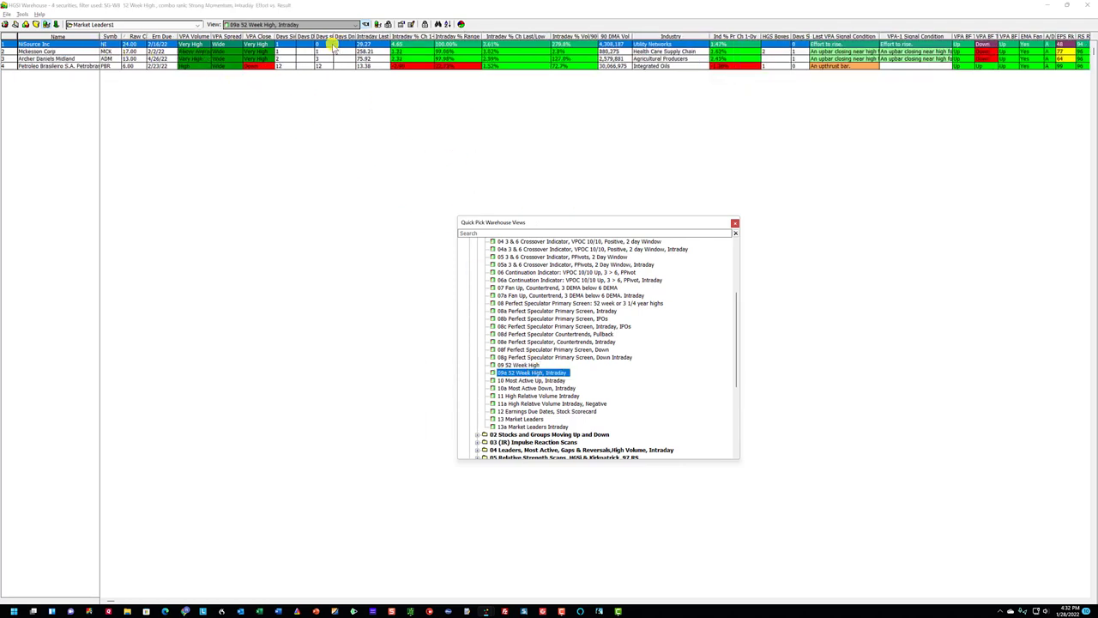
pyautogui.click(416, 66)
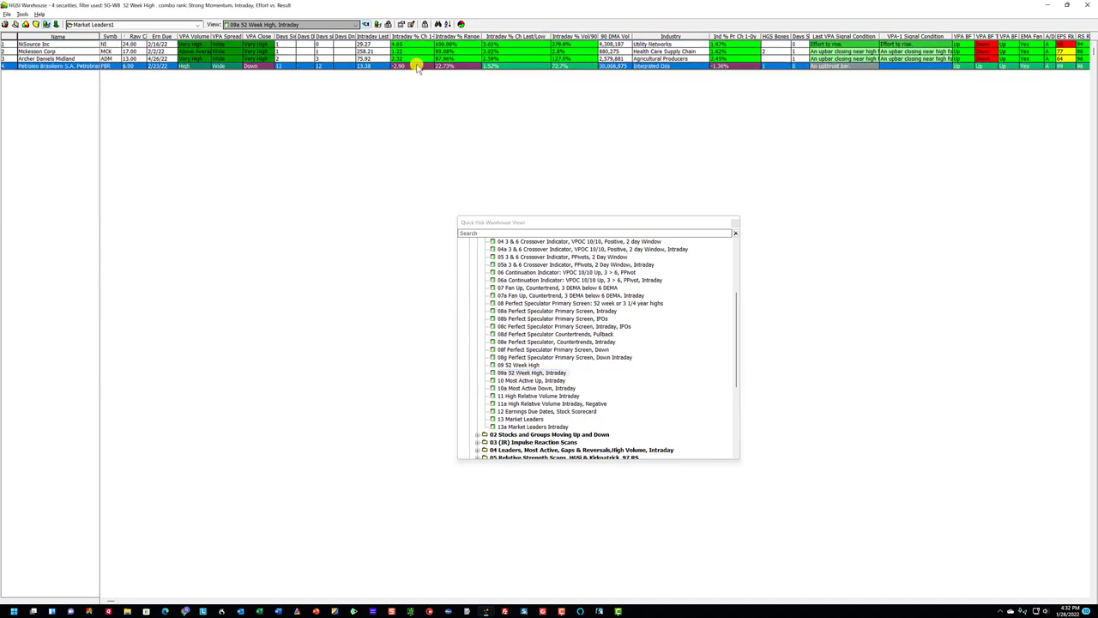
pyautogui.doubleClick(416, 66)
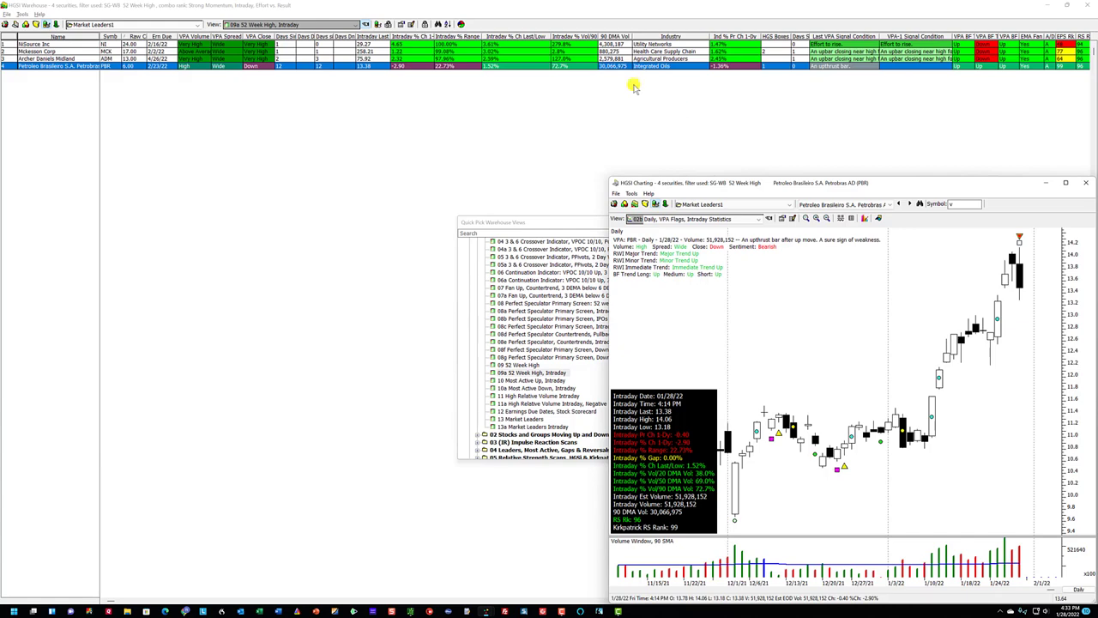
pyautogui.click(366, 24)
pyautogui.click(366, 24)
# Load the 06a Continuation Indicator Intraday view for the Market Leaders list.
pyautogui.scroll(-3, 622, 324)
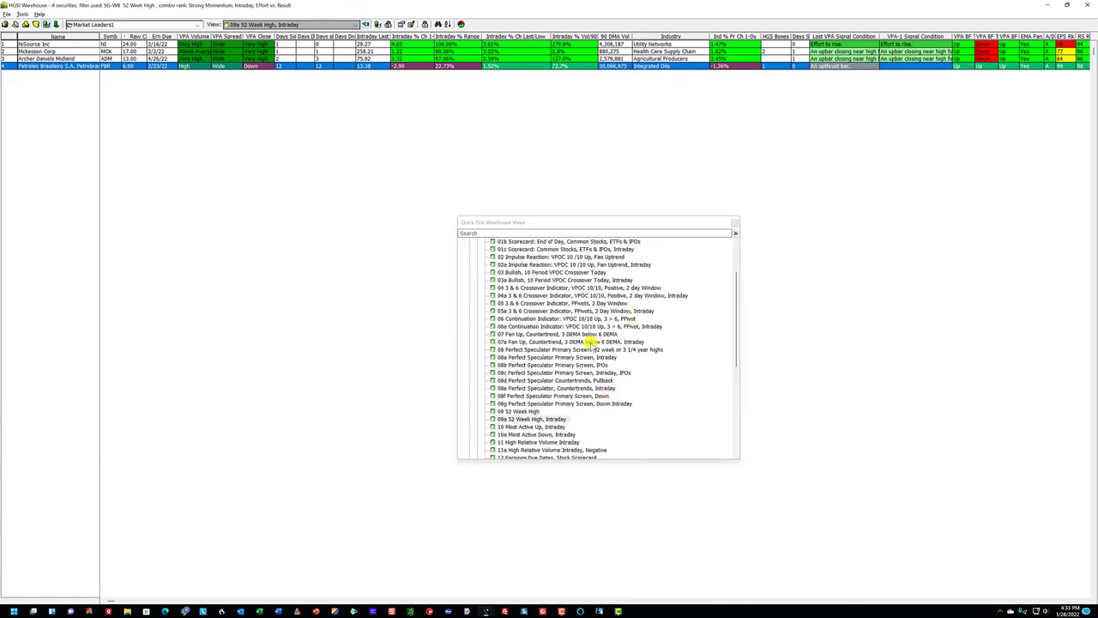
pyautogui.moveTo(581, 222); pyautogui.dragTo(592, 160)
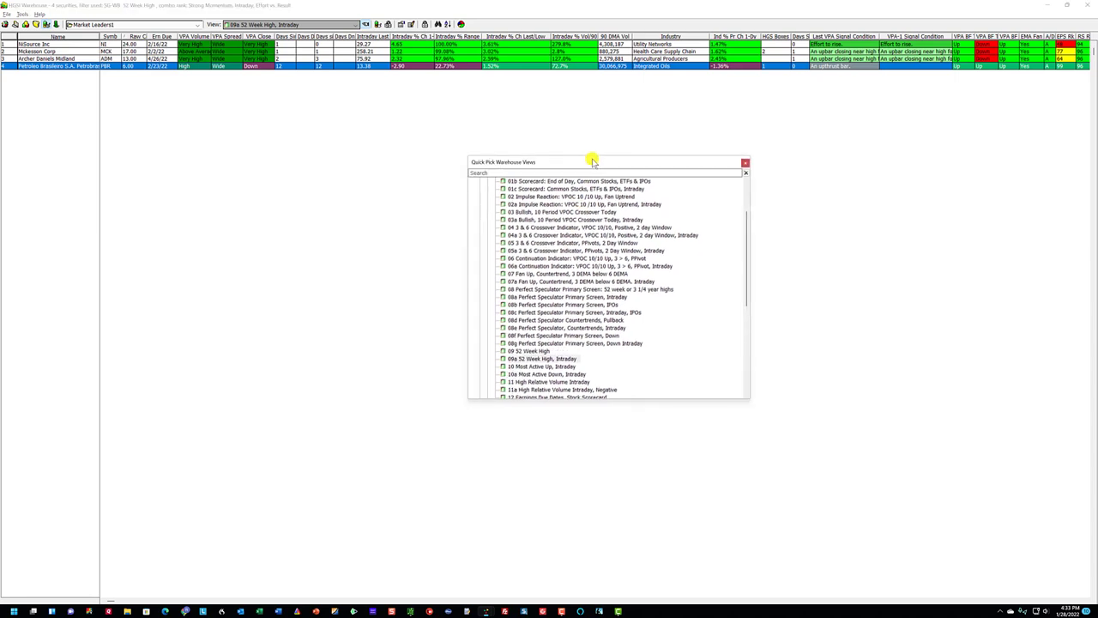
pyautogui.scroll(1, 604, 234)
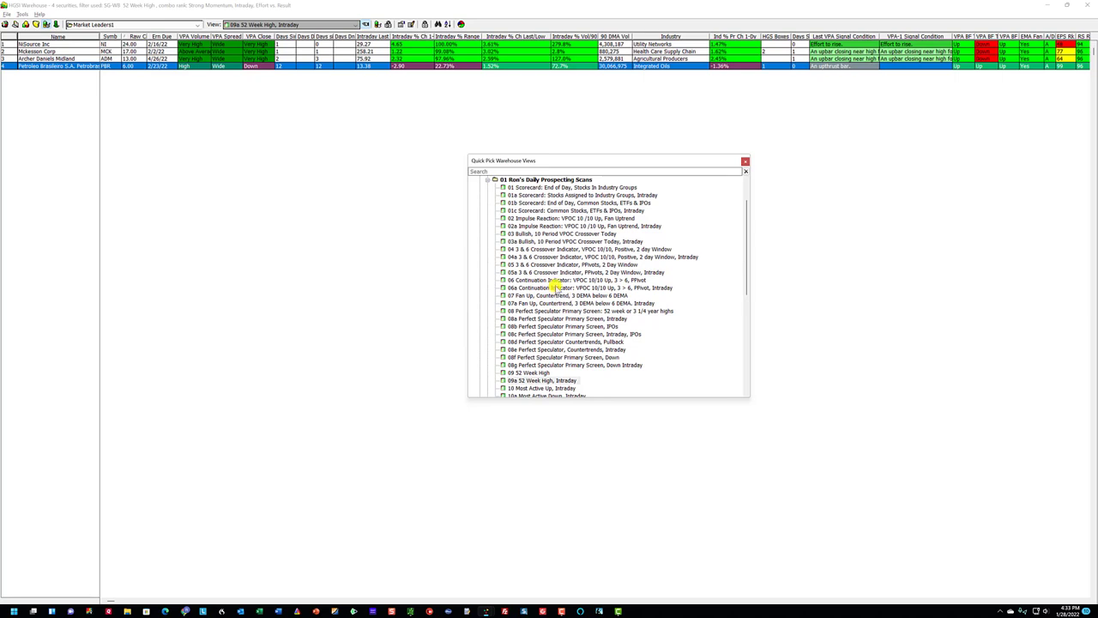
pyautogui.click(556, 286)
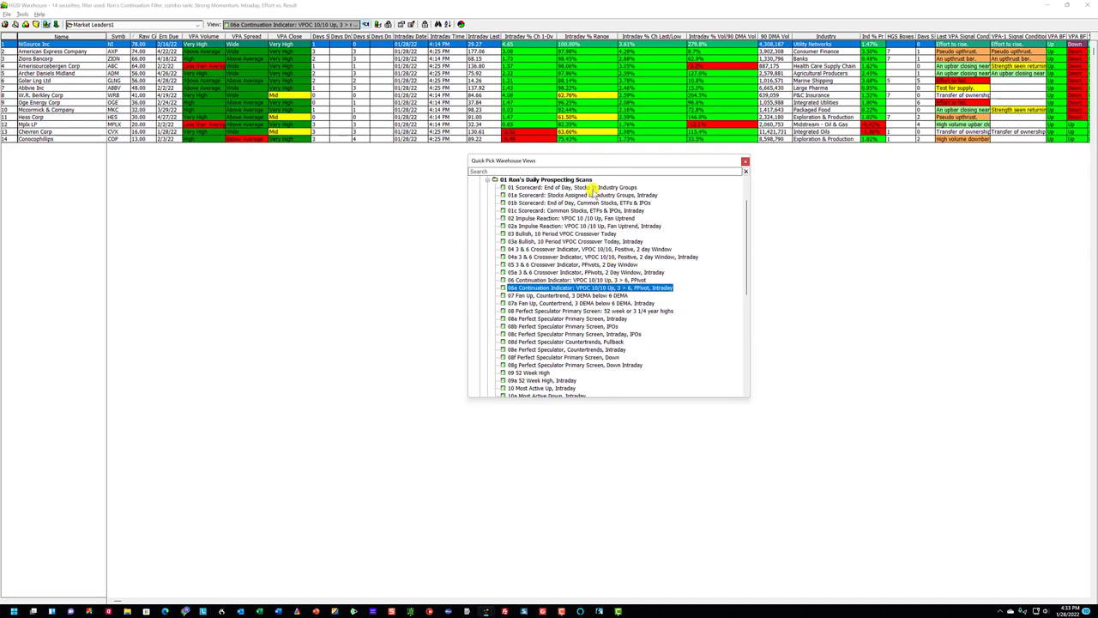
# Open a daily chart of NiSource Inc from the 14-stock list.
pyautogui.moveTo(574, 162); pyautogui.dragTo(514, 294)
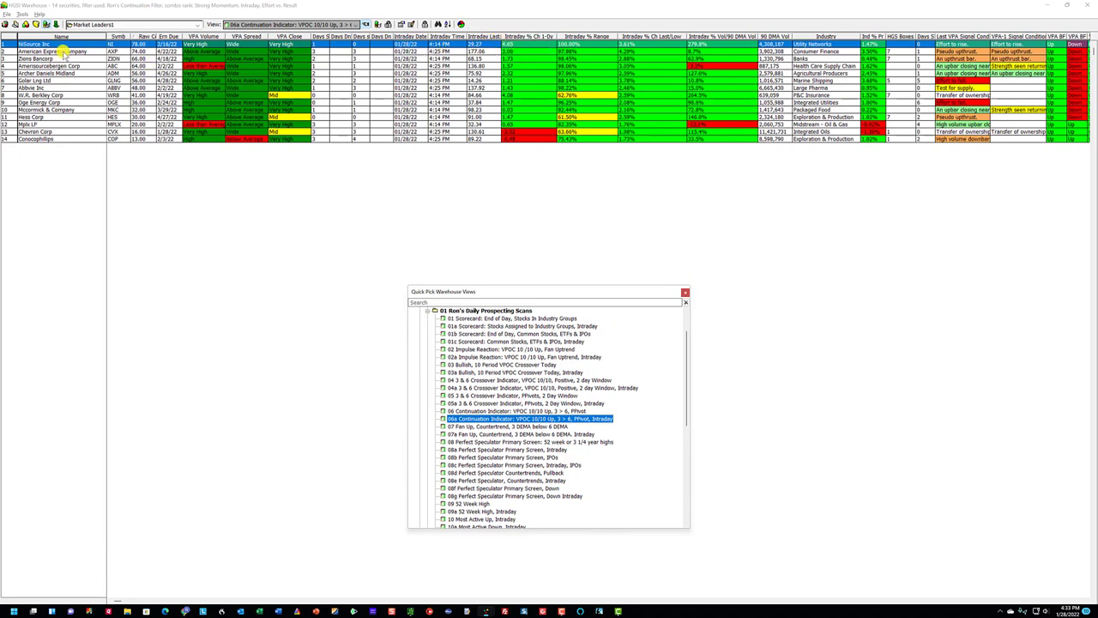
pyautogui.doubleClick(213, 46)
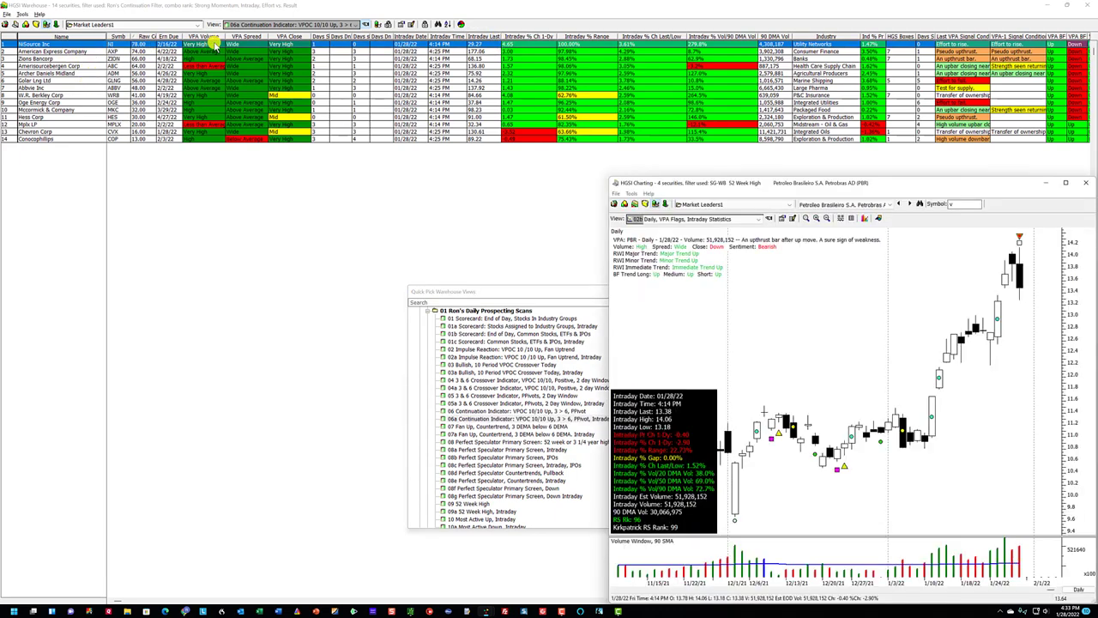
pyautogui.click(686, 220)
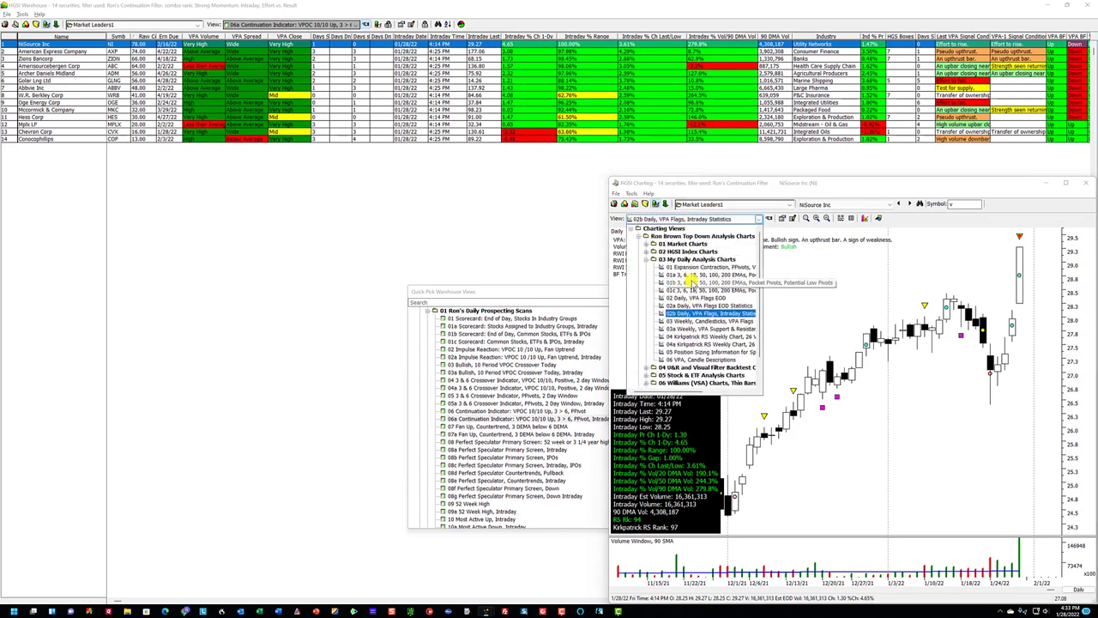
# Put NiSource on the 01 Expansion Contraction view and briefly show its quarterly fundamentals.
pyautogui.click(691, 268)
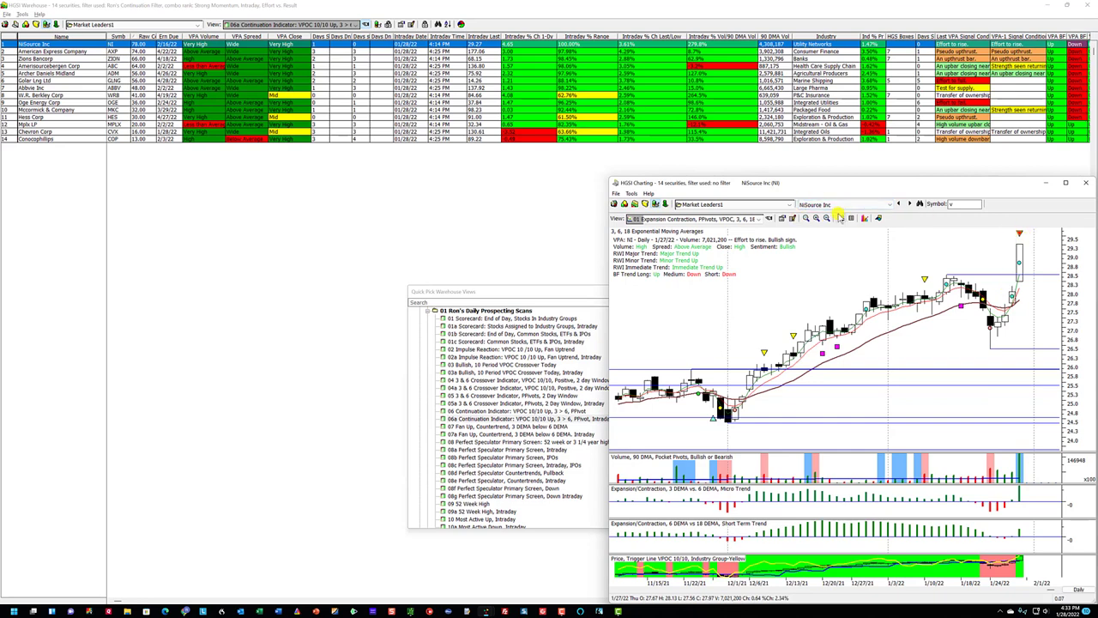
pyautogui.click(840, 218)
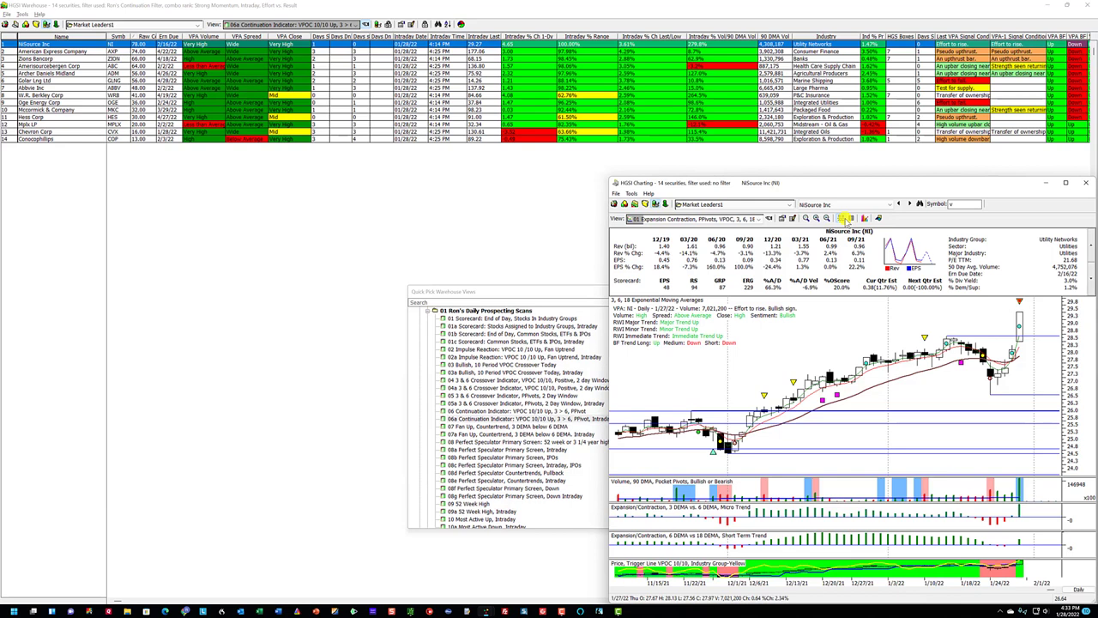
pyautogui.click(843, 220)
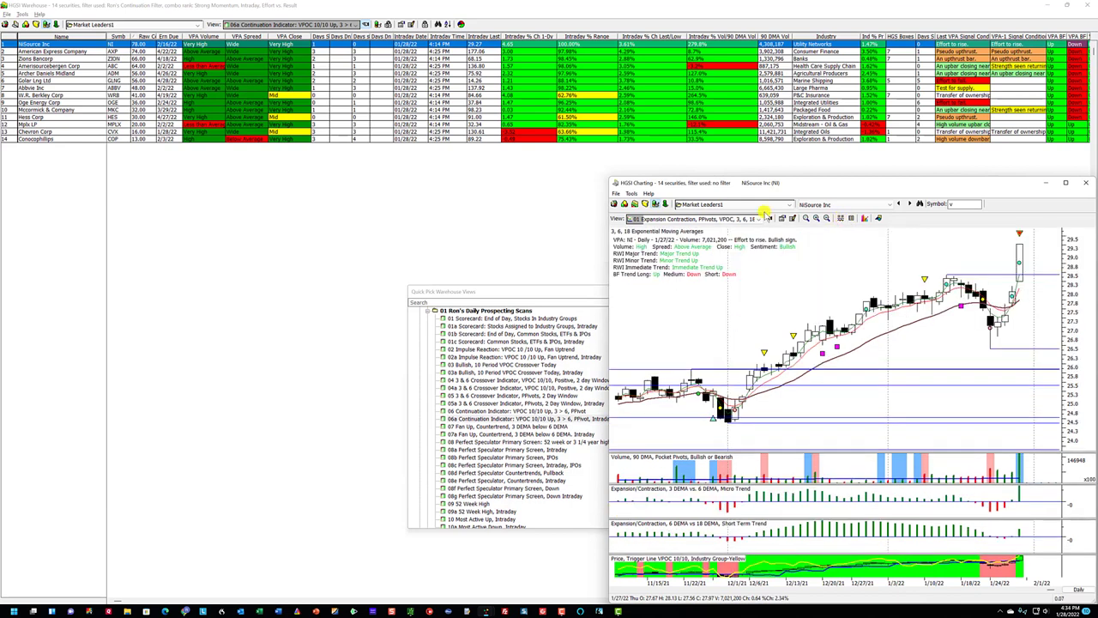
# Close the NiSource chart and load the 20 Undercut & Rally 01 Intraday Fan Up 3<6 DEMA view.
pyautogui.click(479, 291)
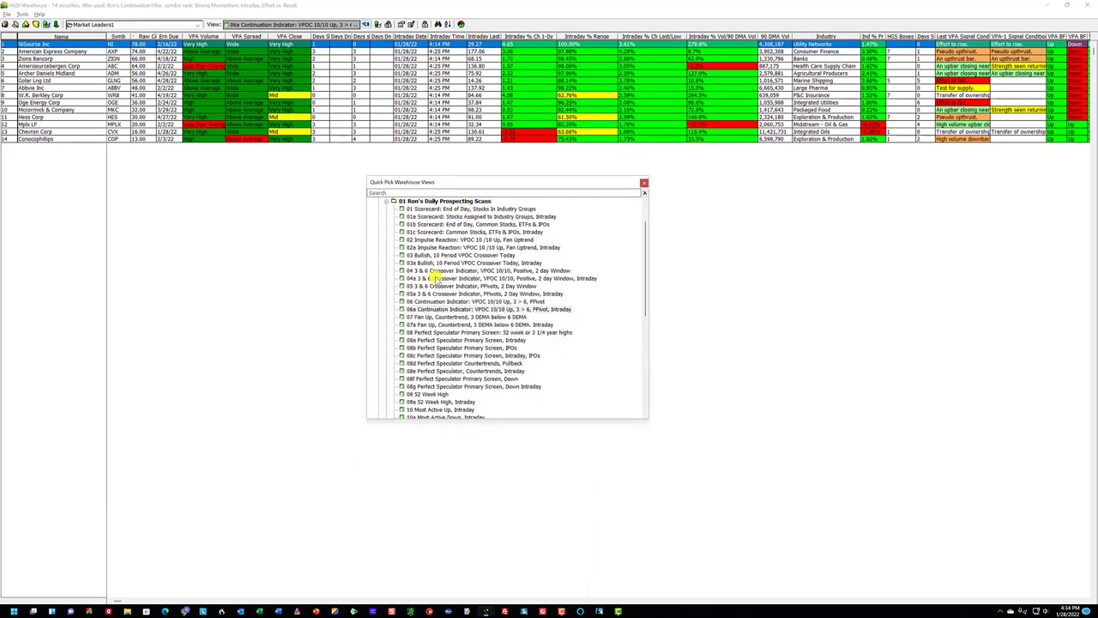
pyautogui.scroll(-10, 414, 295)
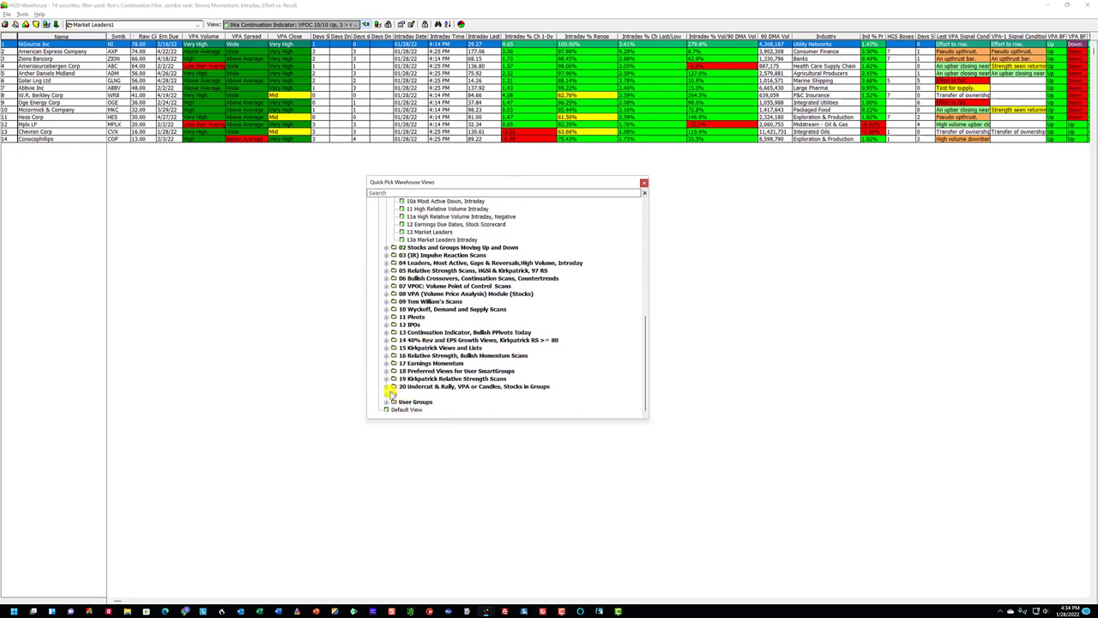
pyautogui.click(391, 386)
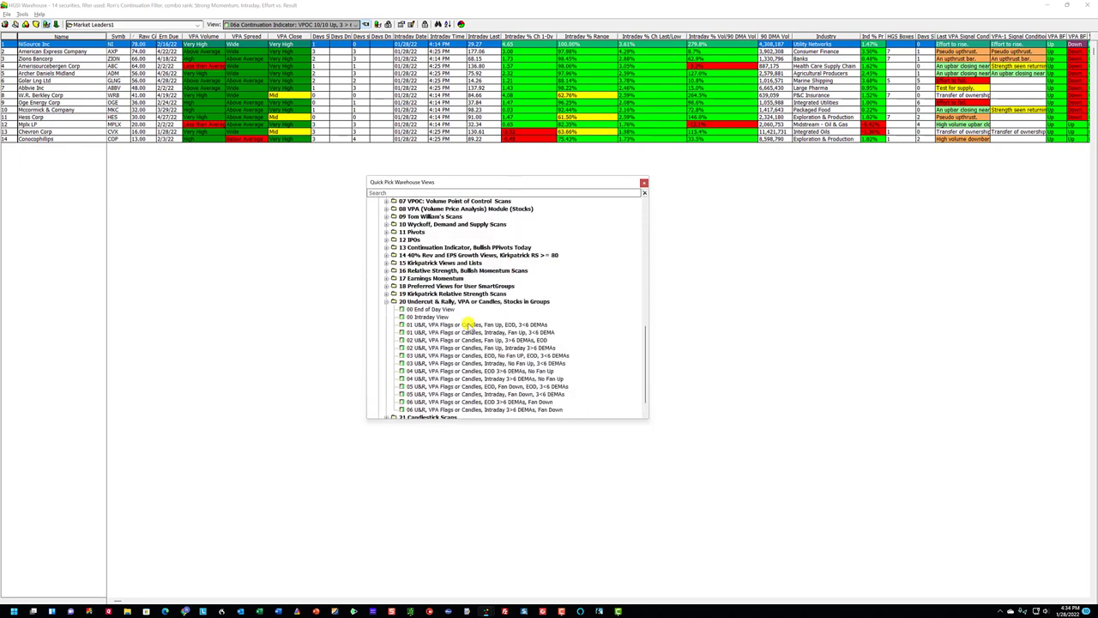
pyautogui.click(468, 324)
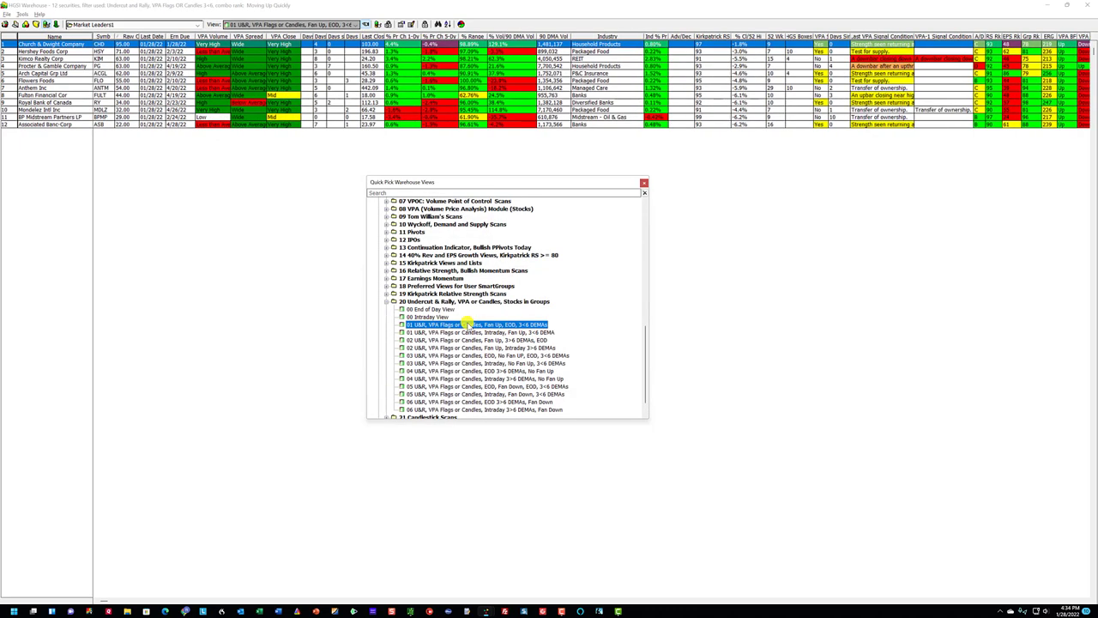
pyautogui.click(461, 332)
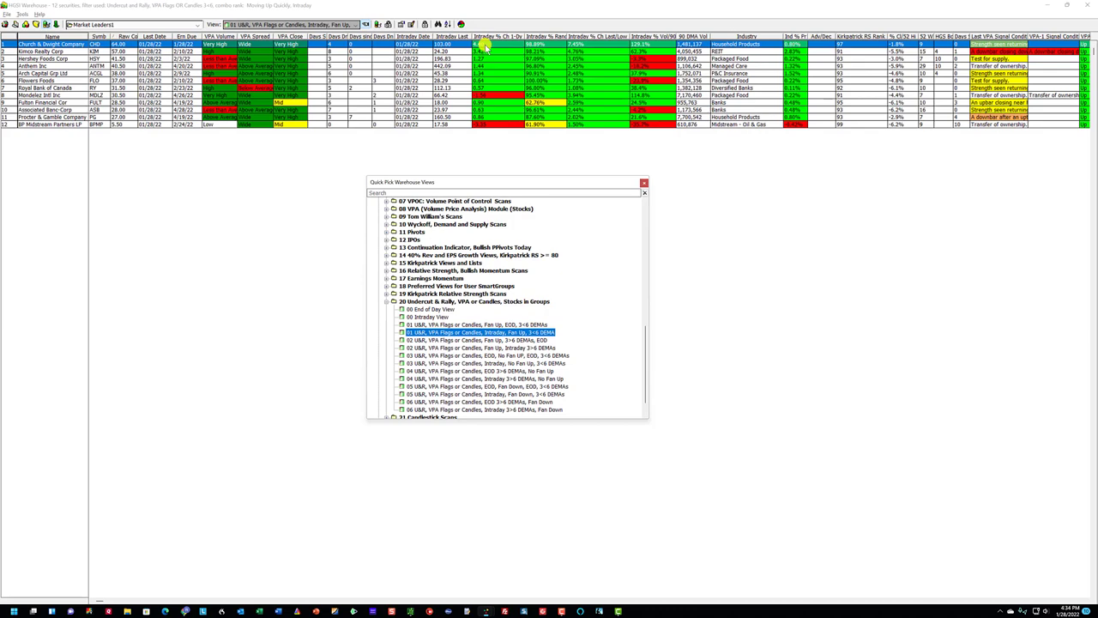
# Chart Church & Dwight on 01 U&R VFB Setup & Crossover, then step down to Kimco Realty.
pyautogui.doubleClick(384, 49)
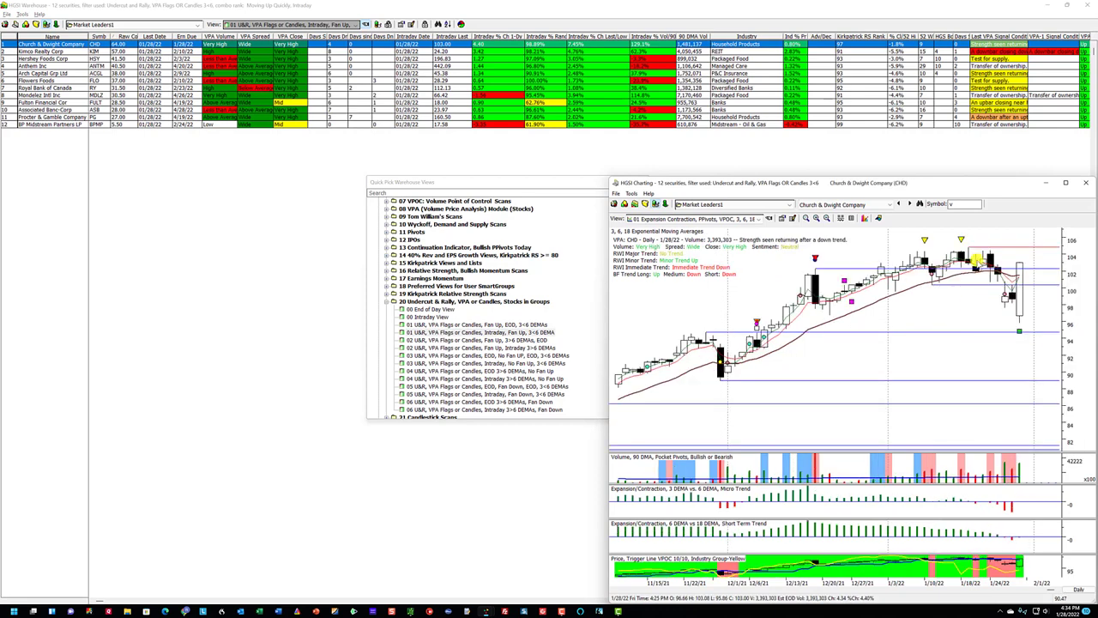
pyautogui.click(736, 219)
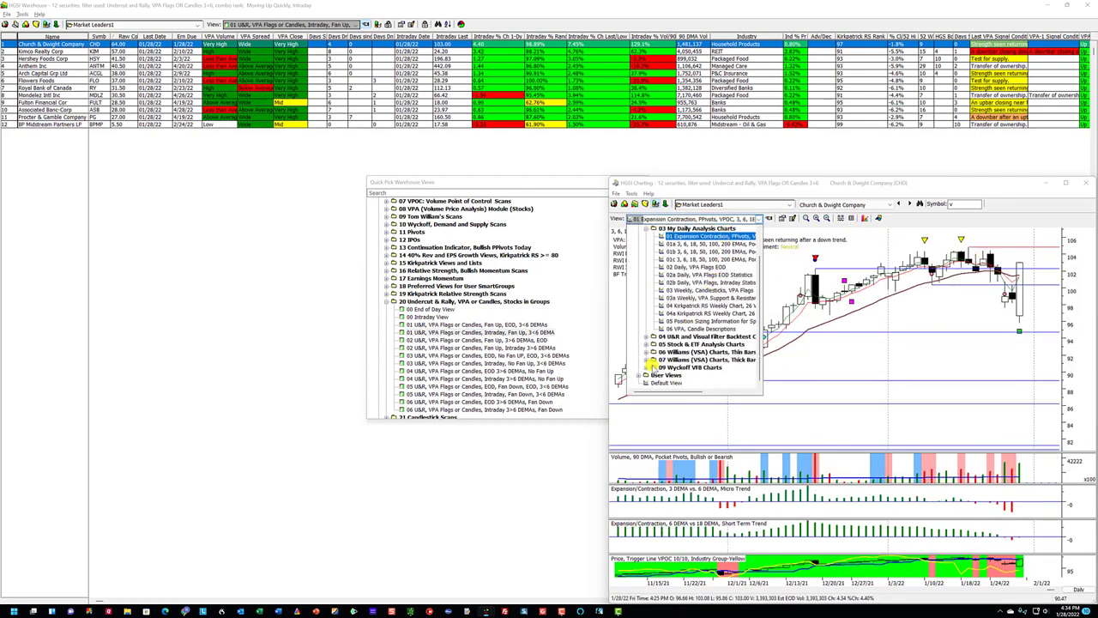
pyautogui.click(649, 336)
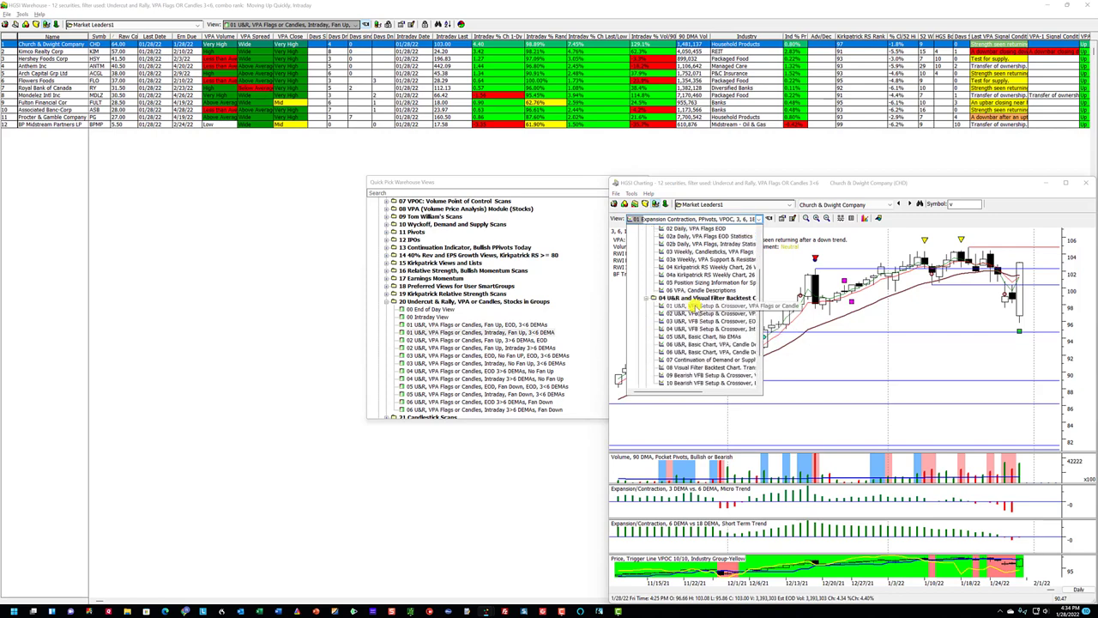
pyautogui.click(695, 313)
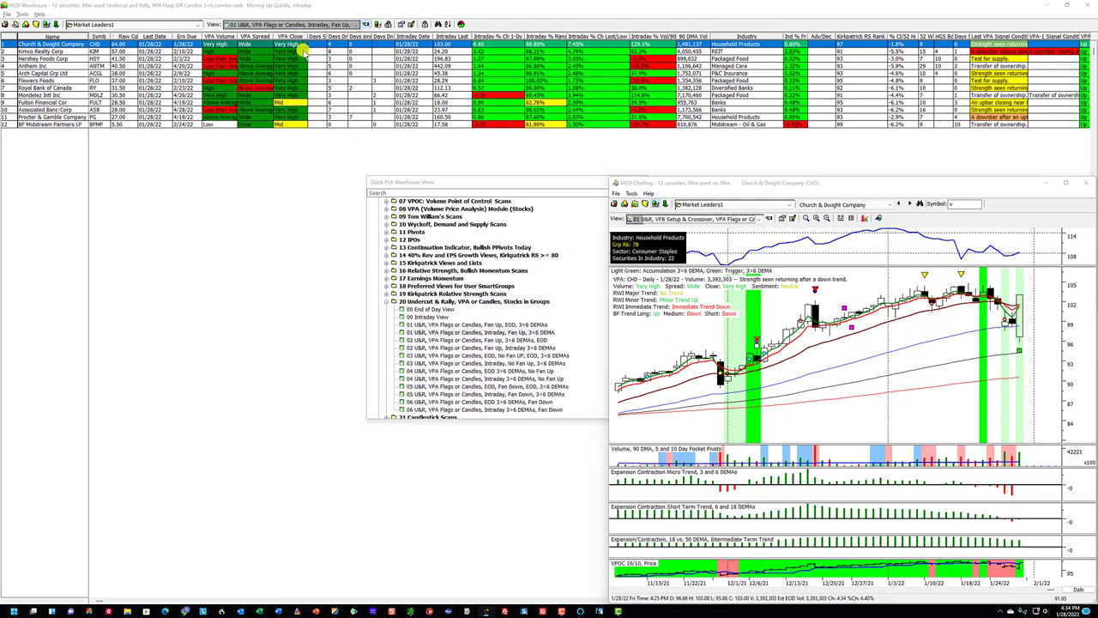
pyautogui.press('Down')
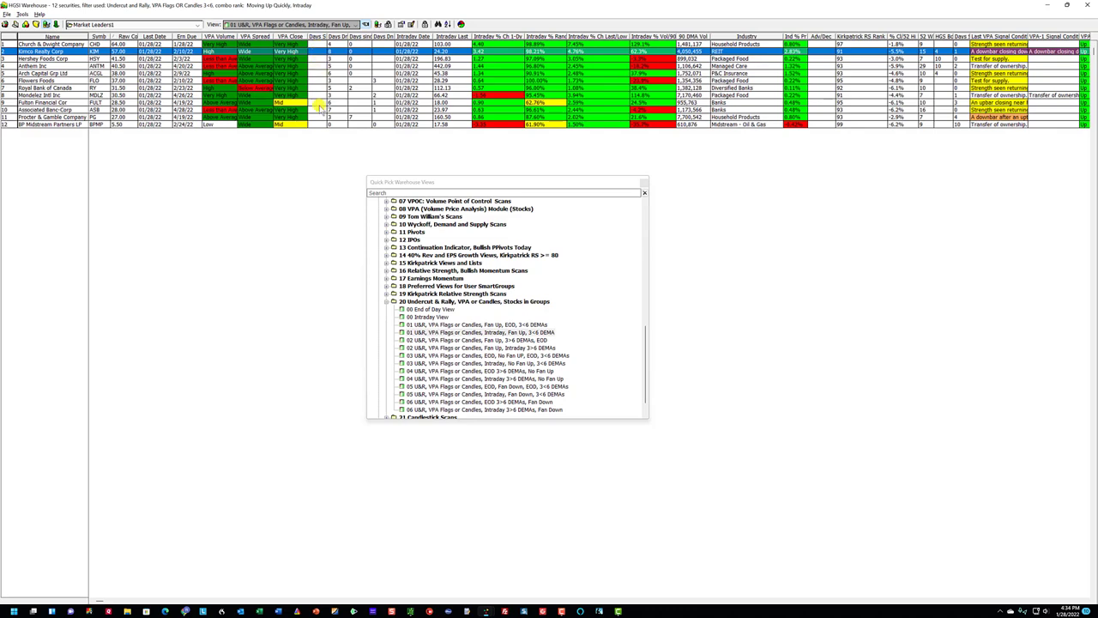
# Load the 02 U&R Fan Up Intraday 3>6 DEMAs view with its 23 securities.
pyautogui.click(474, 339)
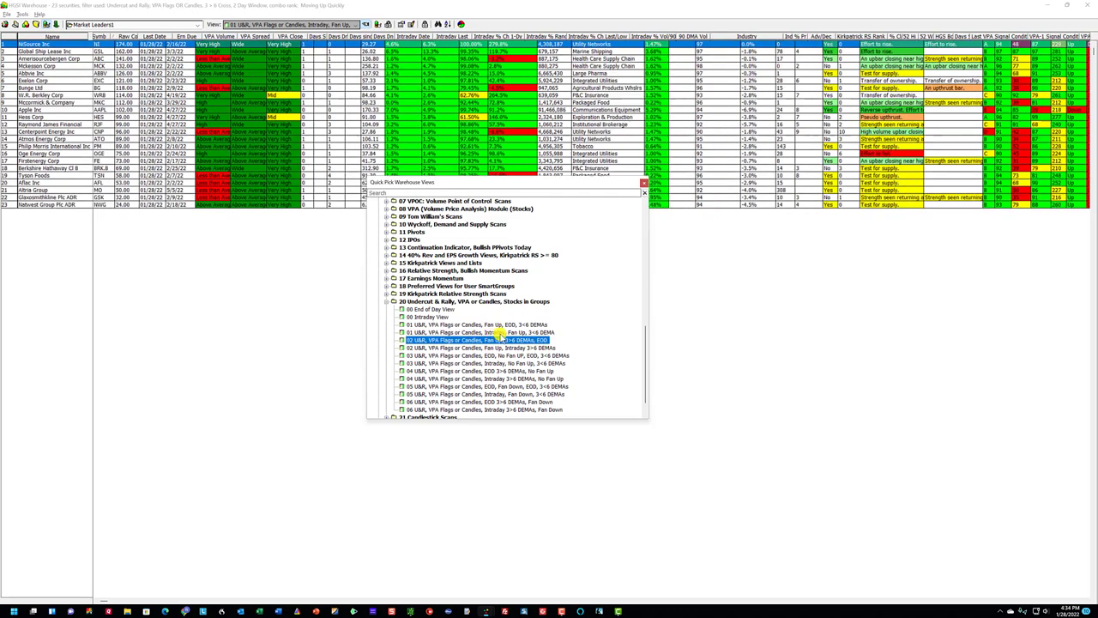
pyautogui.click(474, 347)
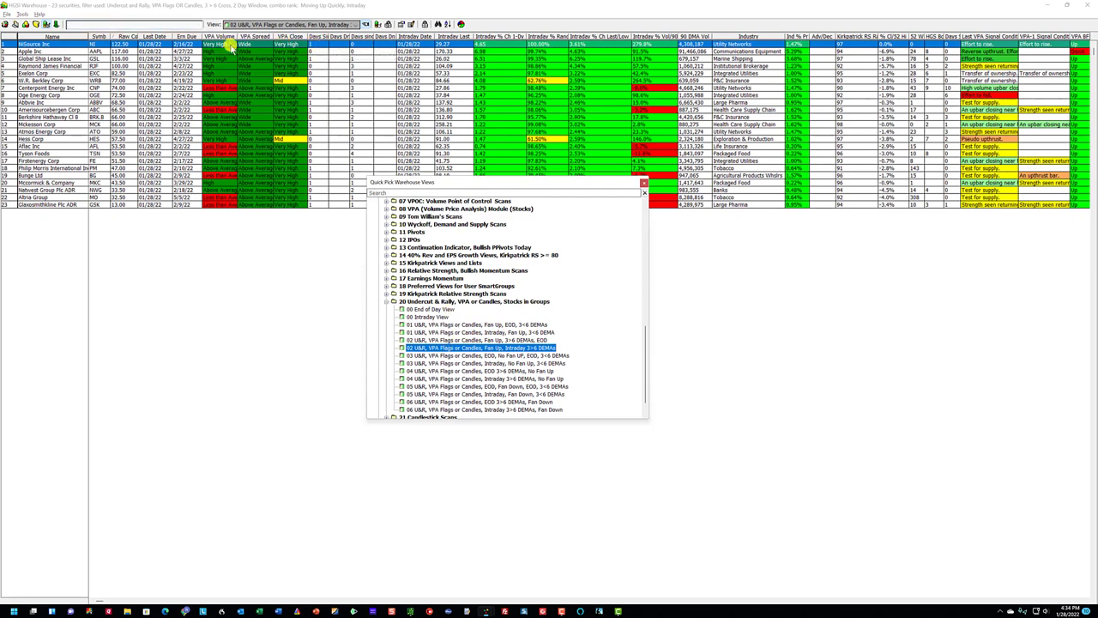
pyautogui.moveTo(457, 187); pyautogui.dragTo(530, 224)
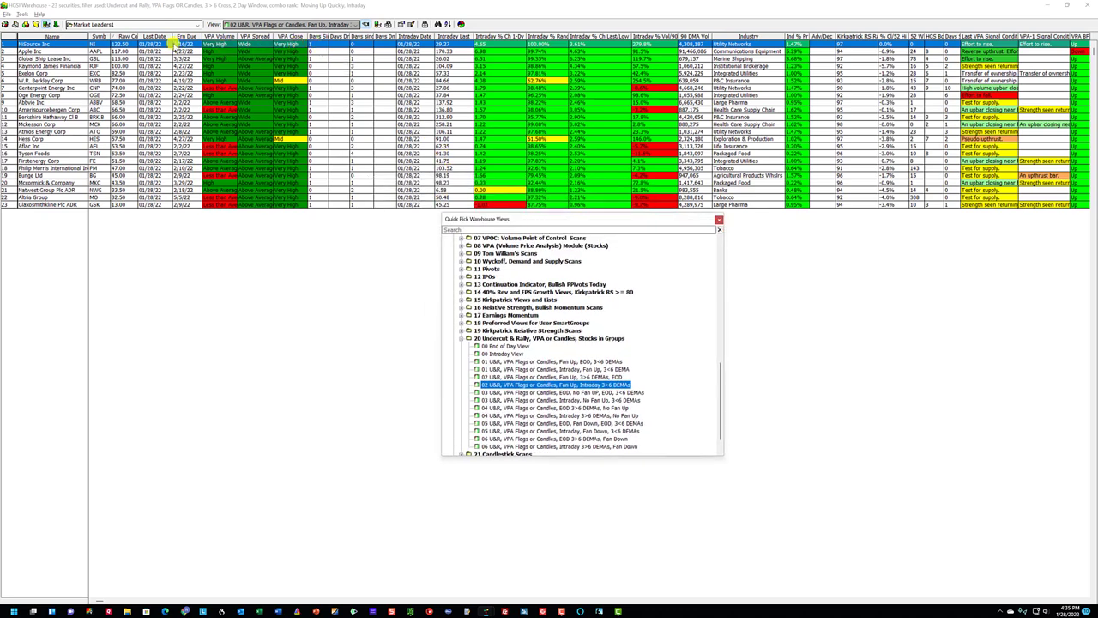
# Select the Apple, Global Ship Lease and Raymond James rows, then sort by Days Since.
pyautogui.click(282, 52)
pyautogui.click(308, 58)
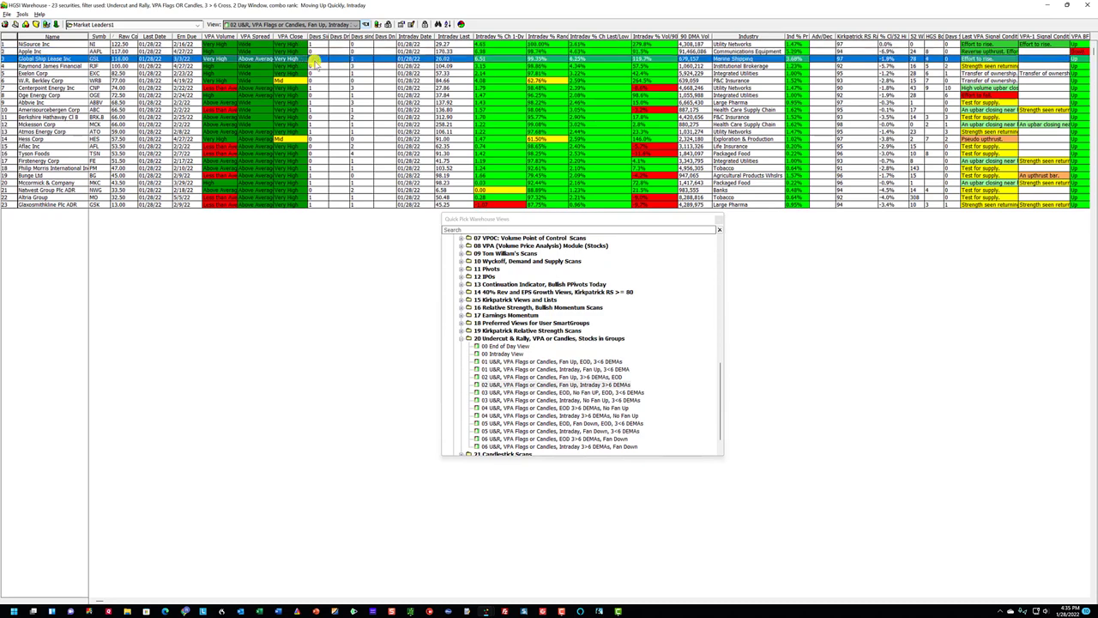
pyautogui.click(316, 66)
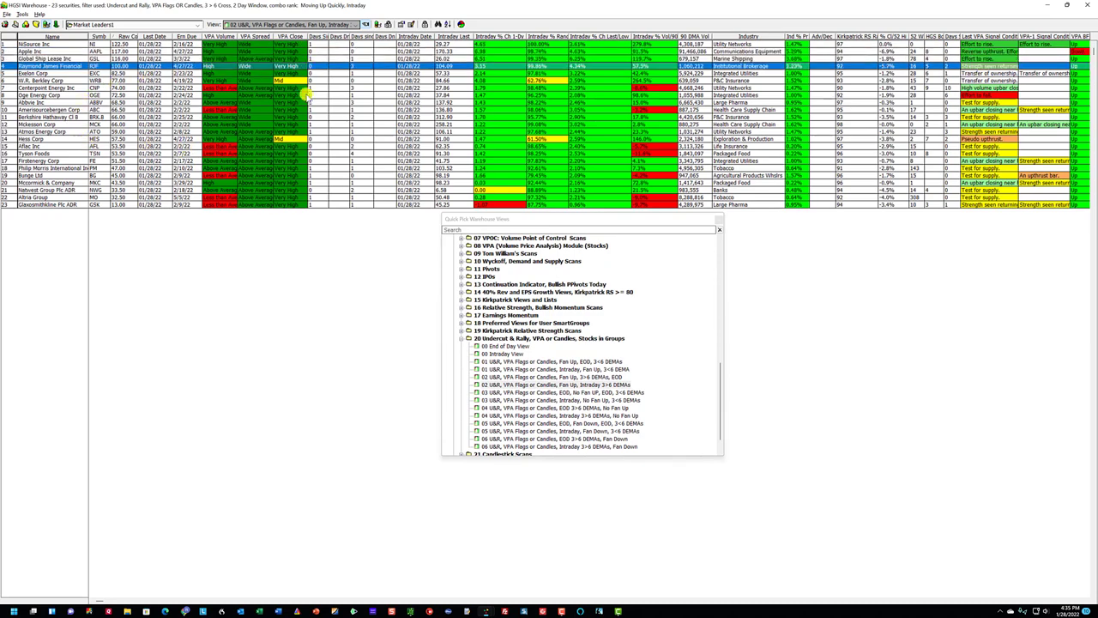
pyautogui.click(317, 38)
pyautogui.click(317, 38)
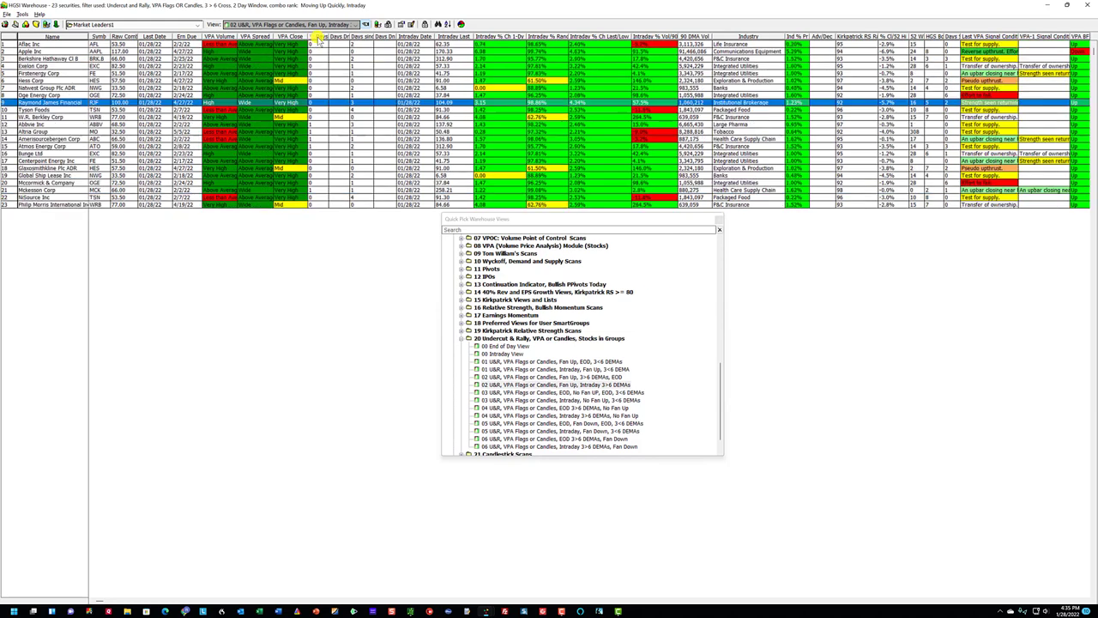
# Chart Aflac, Apple, Berkshire Hathaway and Exelon in turn, then move on to Firstenergy Corp.
pyautogui.doubleClick(316, 44)
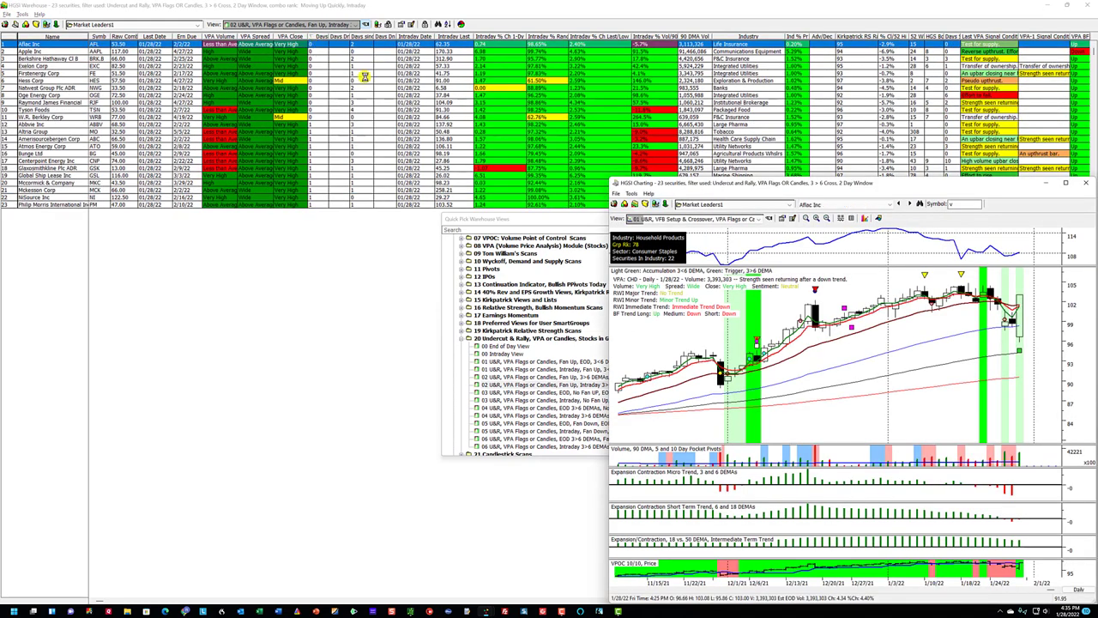
pyautogui.press('Escape')
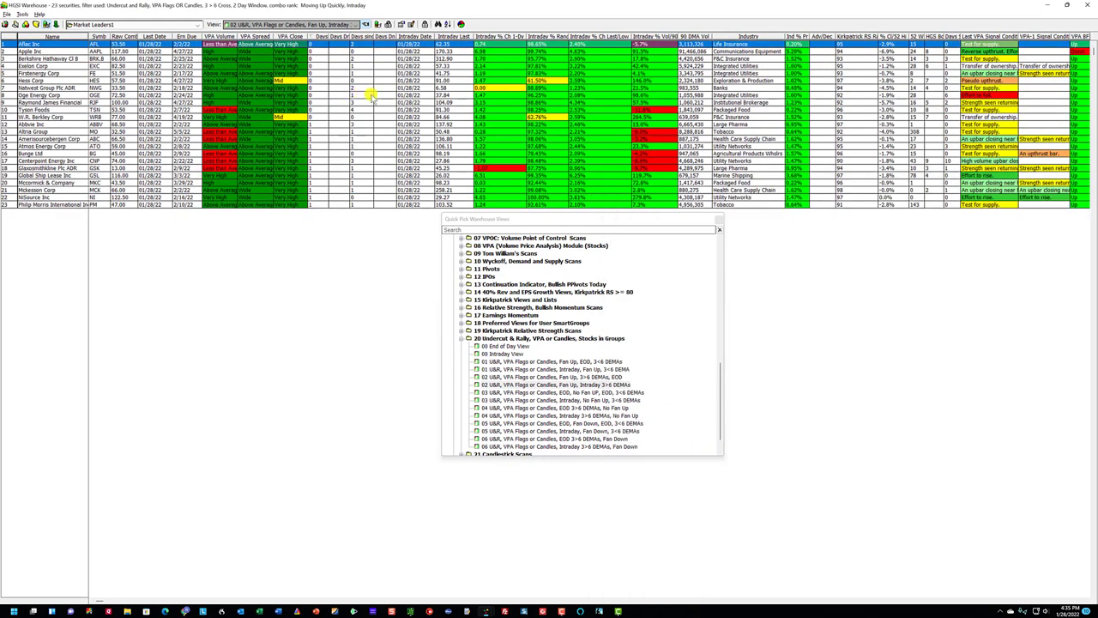
pyautogui.doubleClick(291, 47)
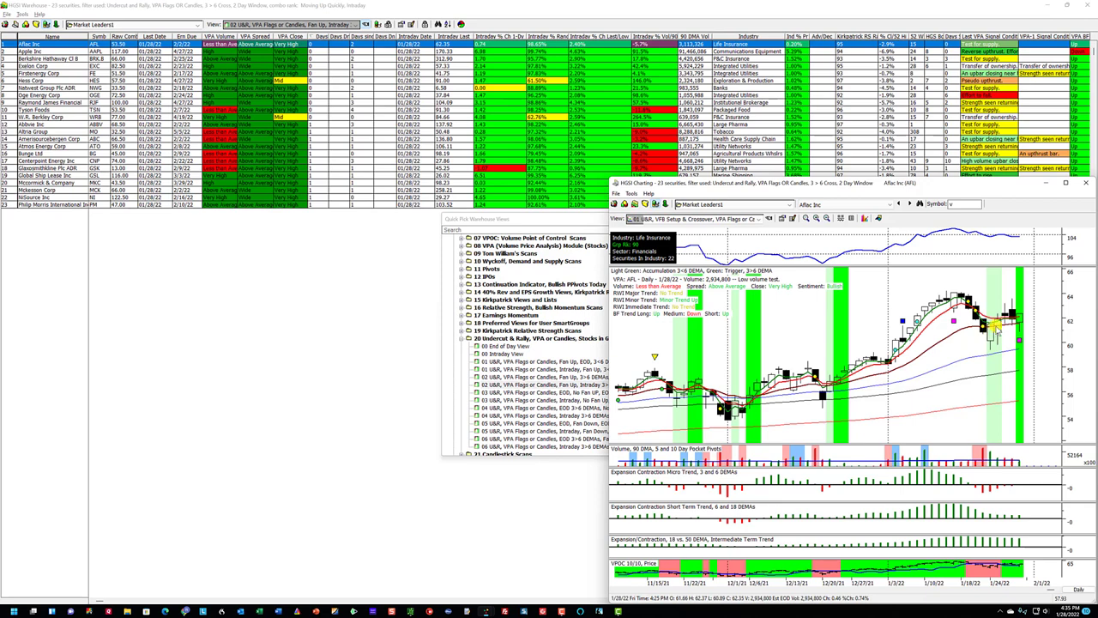
pyautogui.doubleClick(397, 52)
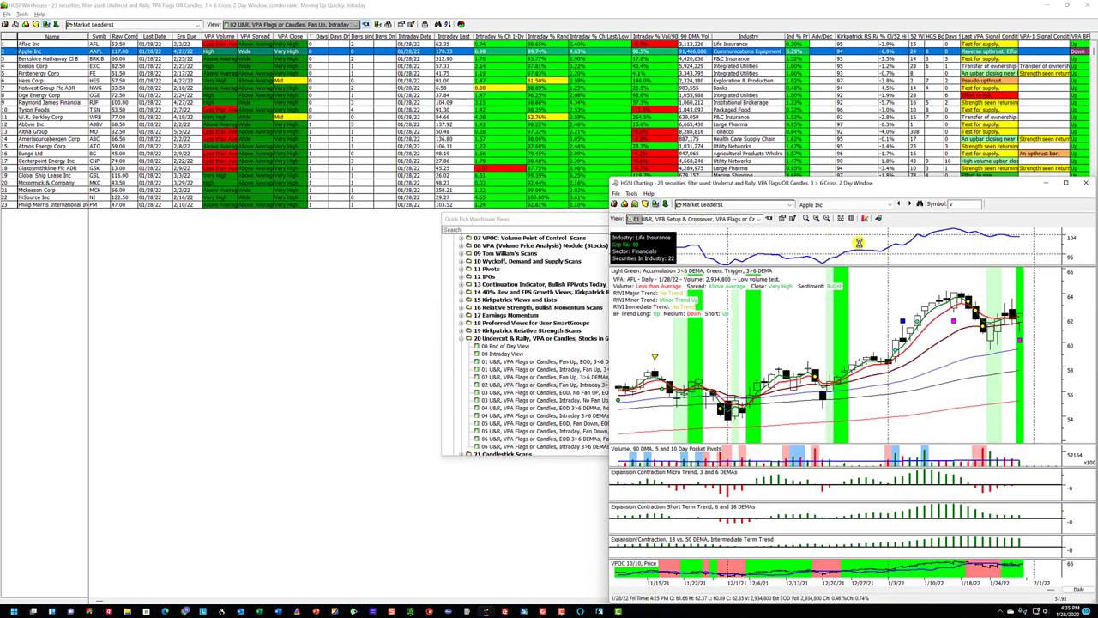
pyautogui.doubleClick(470, 59)
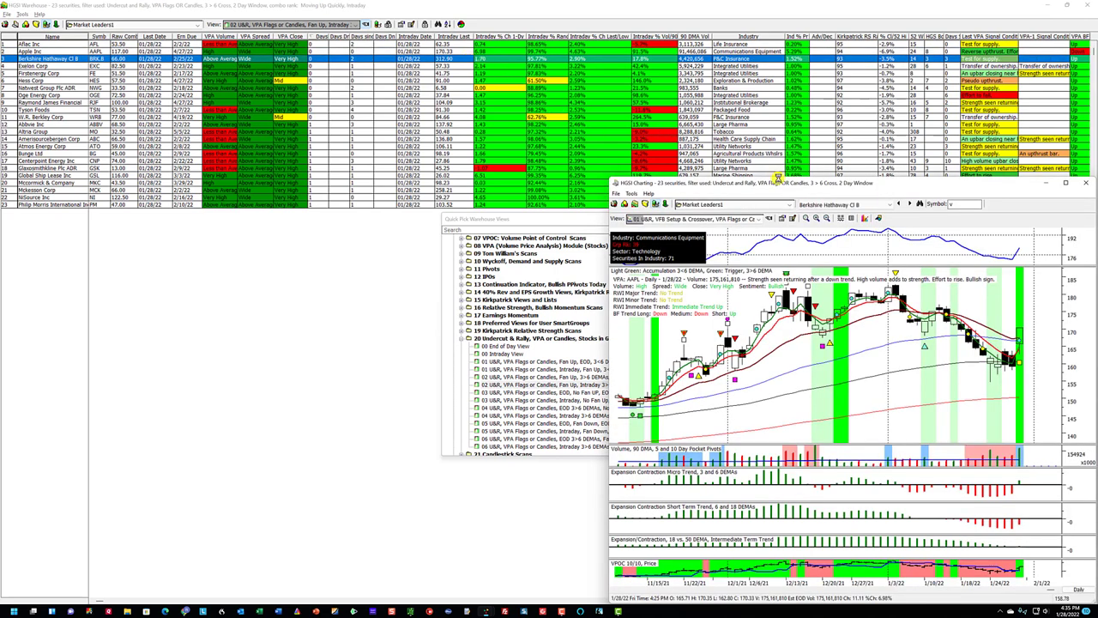
pyautogui.doubleClick(443, 67)
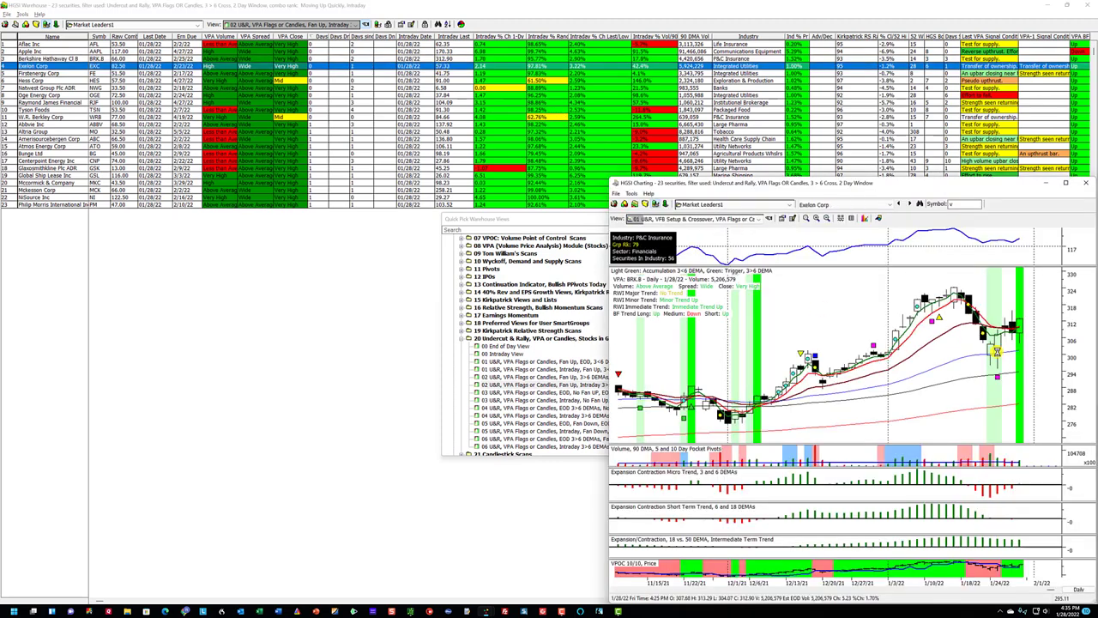
pyautogui.doubleClick(350, 74)
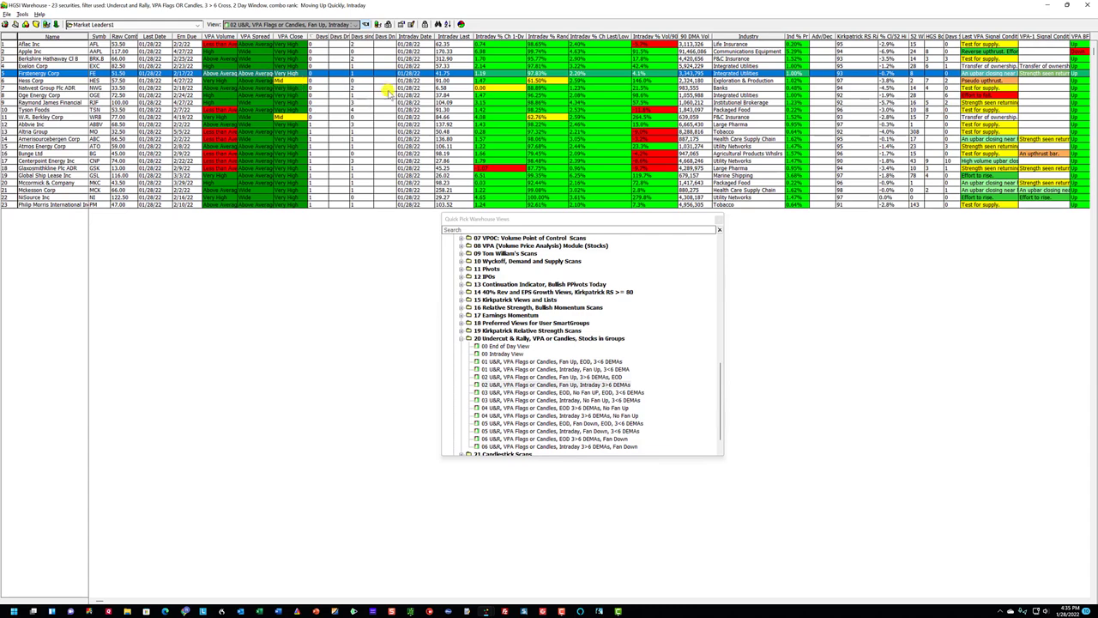
# Collapse the Undercut & Rally and VPA folders, then show 13 Market Leaders in the 01 End of Day scorecard view.
pyautogui.click(468, 338)
pyautogui.click(463, 338)
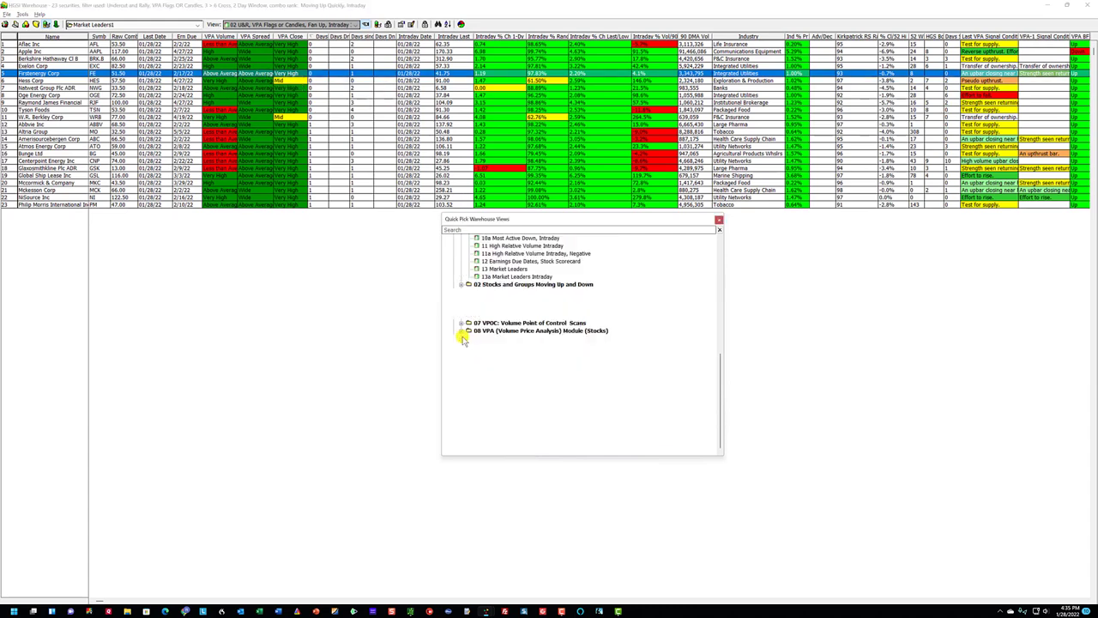
pyautogui.scroll(10, 462, 338)
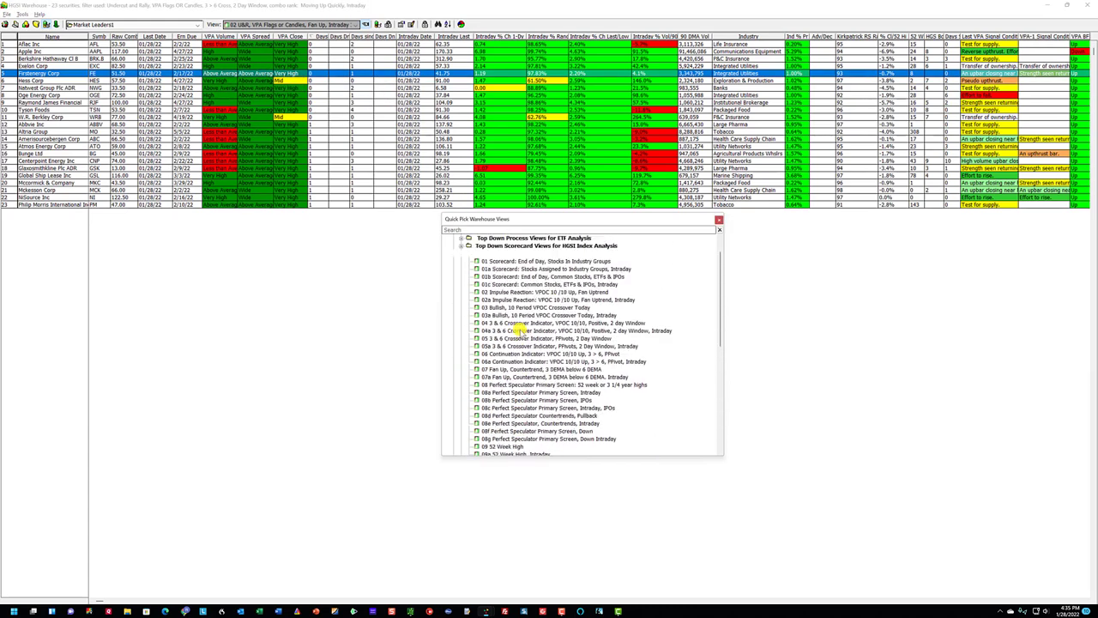
pyautogui.scroll(-6, 524, 352)
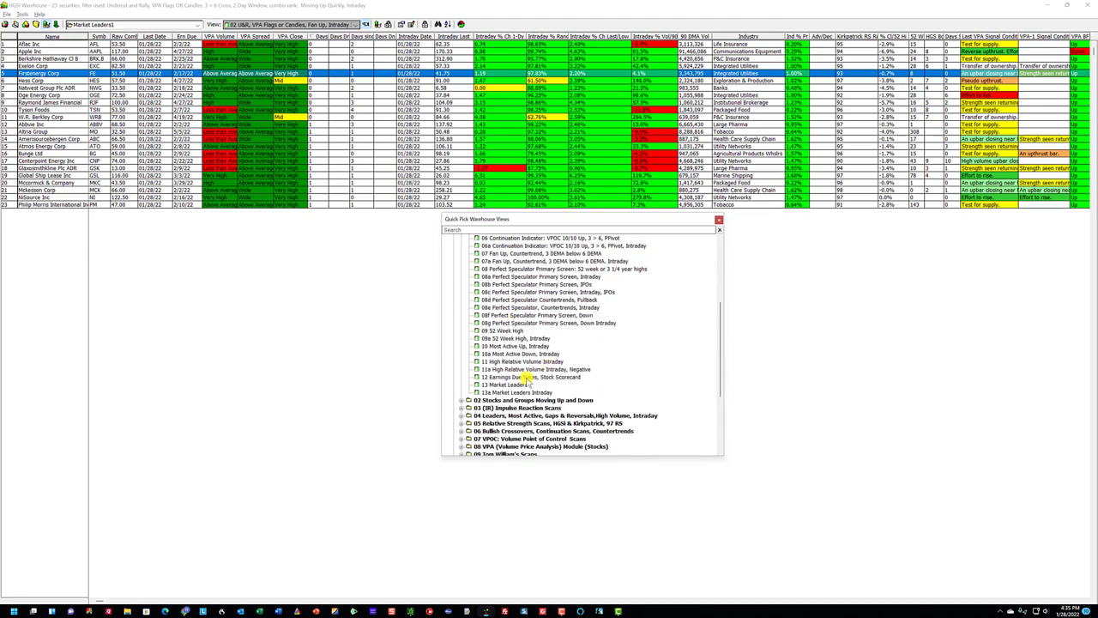
pyautogui.click(514, 383)
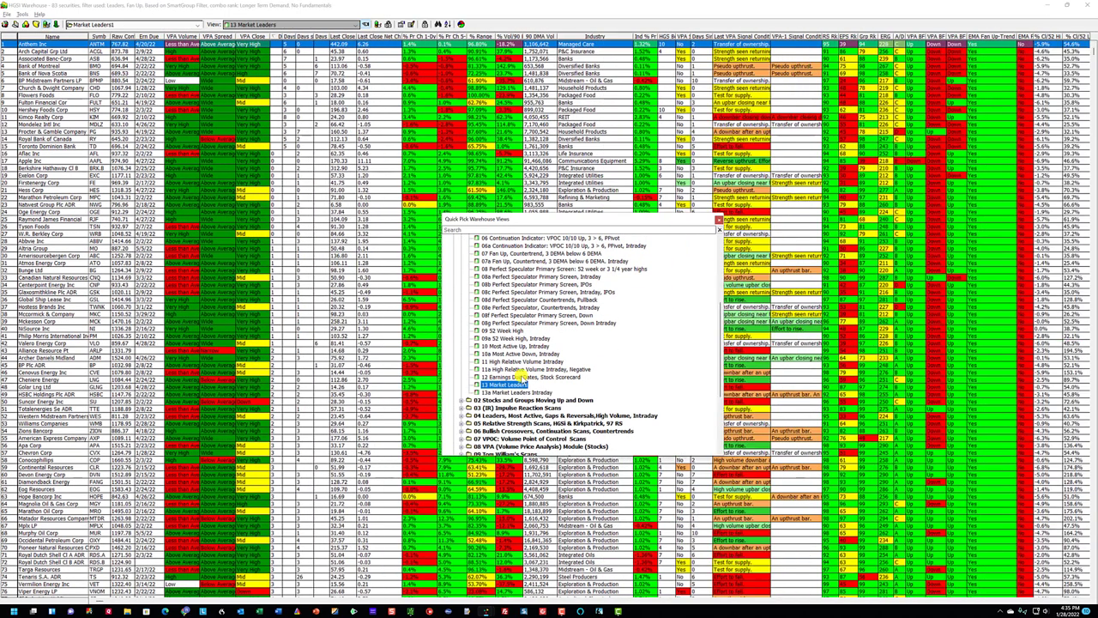
pyautogui.scroll(5, 518, 309)
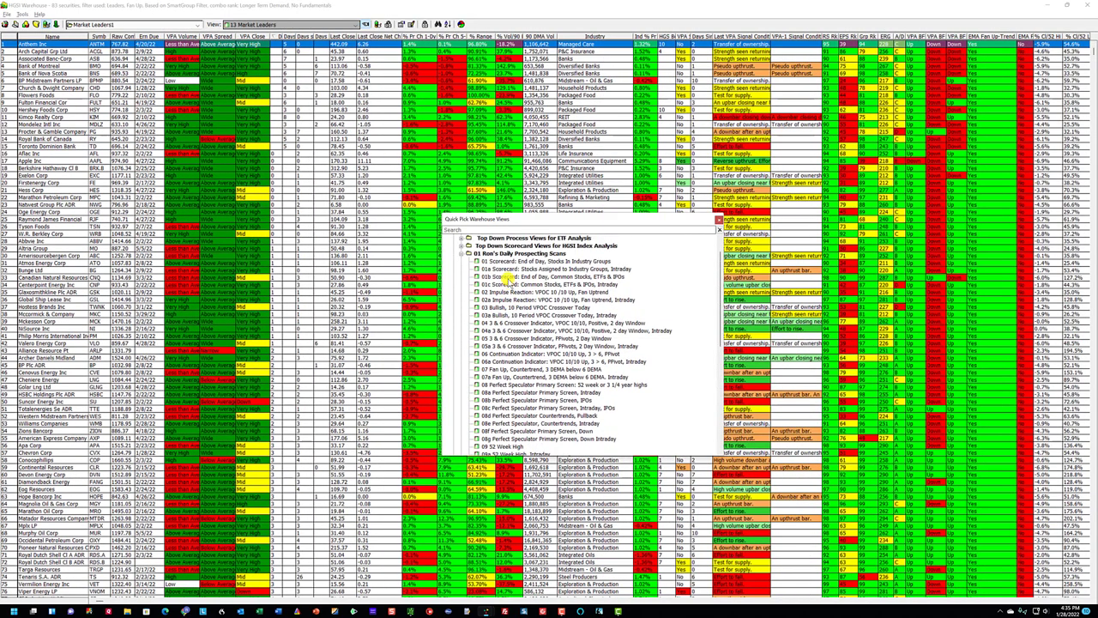
pyautogui.click(503, 255)
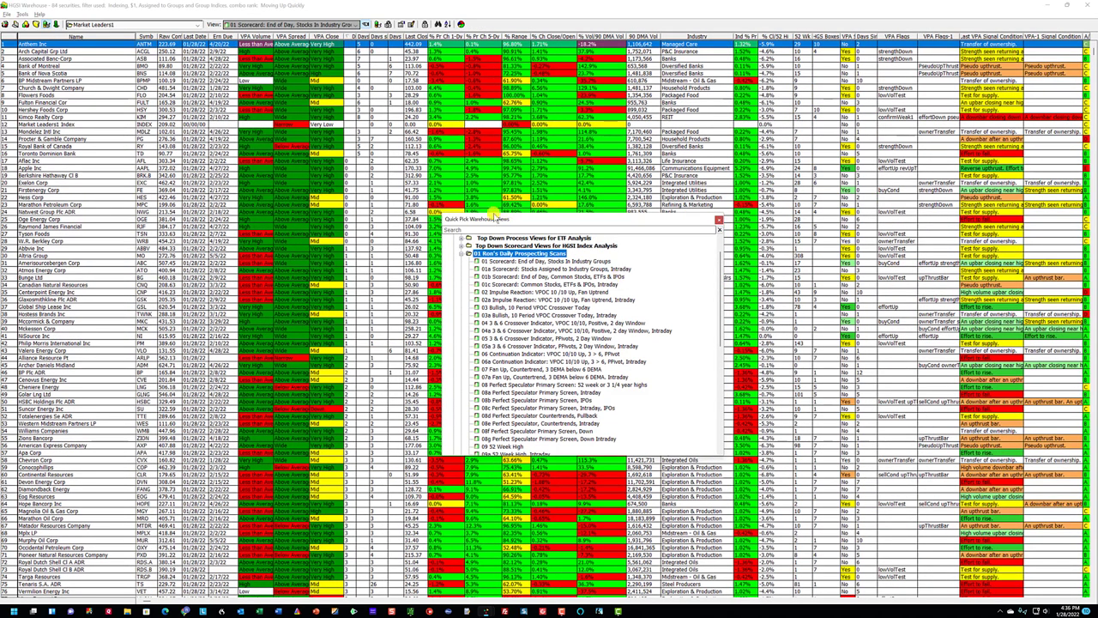
# Load the 03a HGSI Major Industries Only group from Market Analysis User Groups.
pyautogui.click(10, 24)
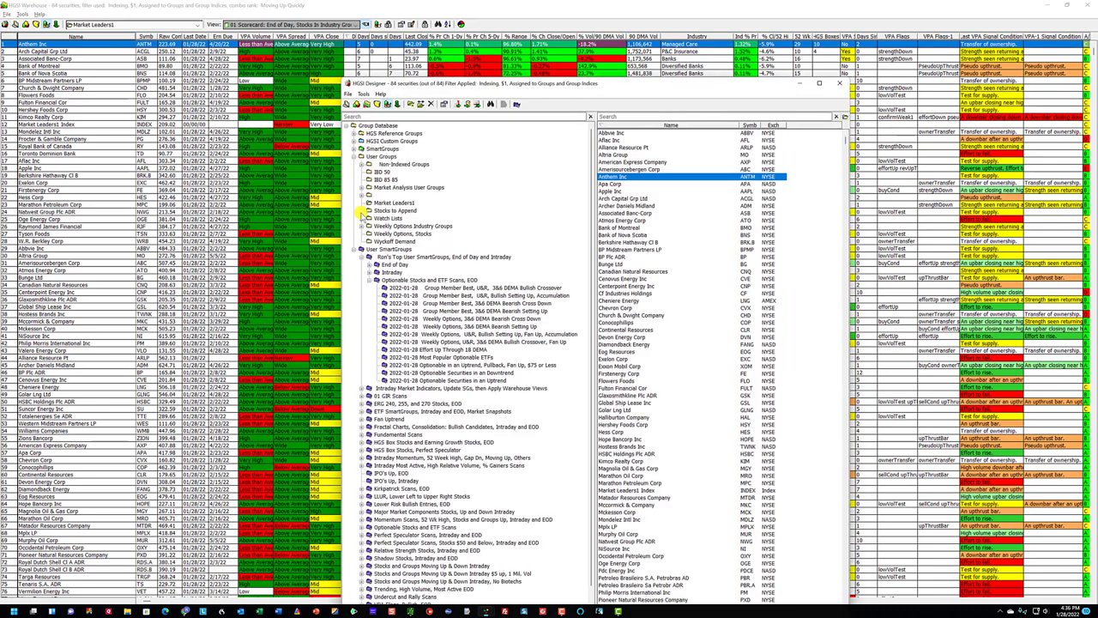
pyautogui.click(356, 249)
pyautogui.click(369, 187)
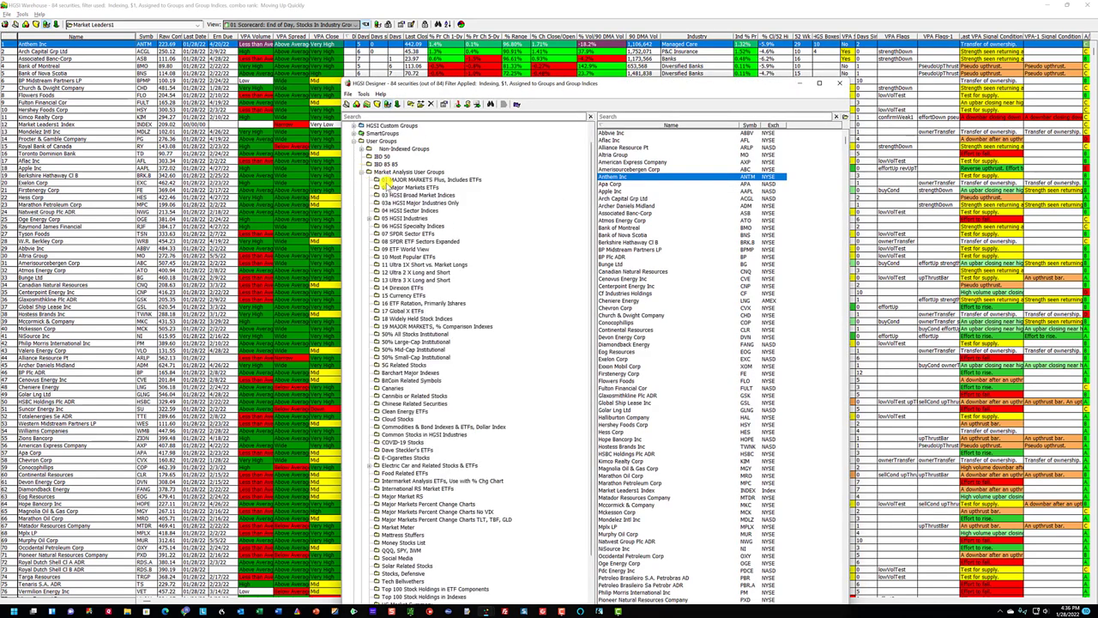
pyautogui.click(410, 203)
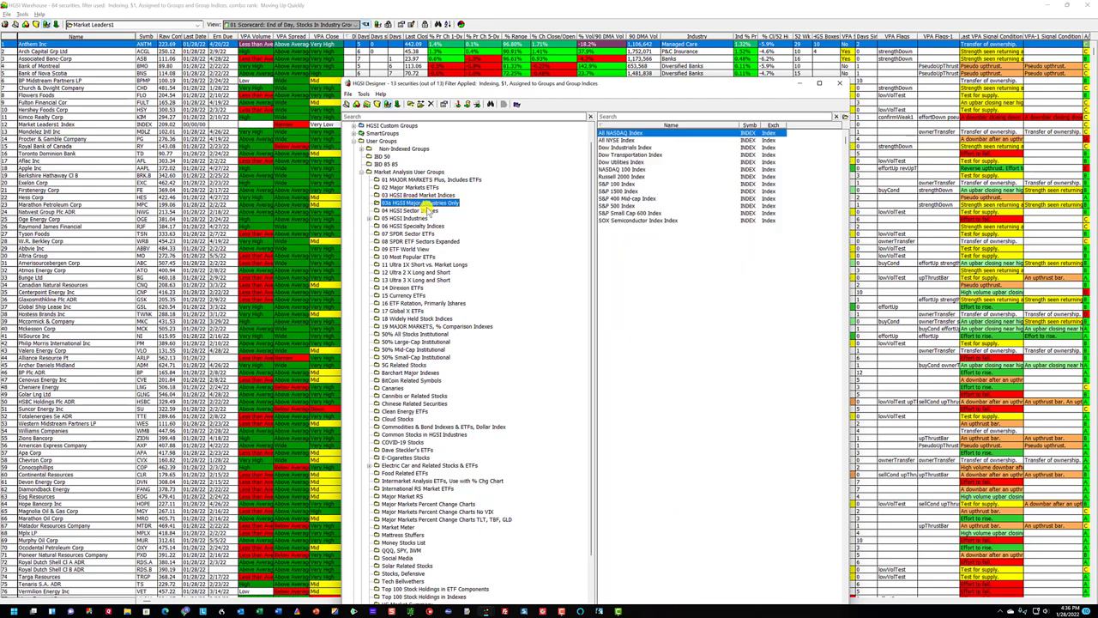
pyautogui.click(366, 105)
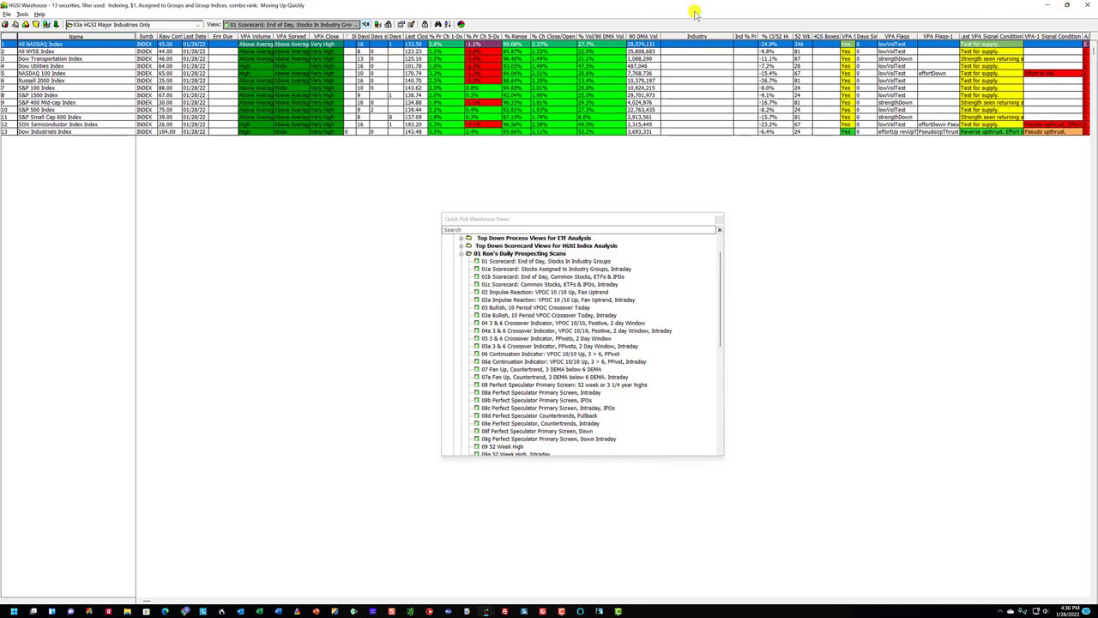
# Restore the window, sort the 13 indices descending, and chart the All NASDAQ Index.
pyautogui.click(1066, 5)
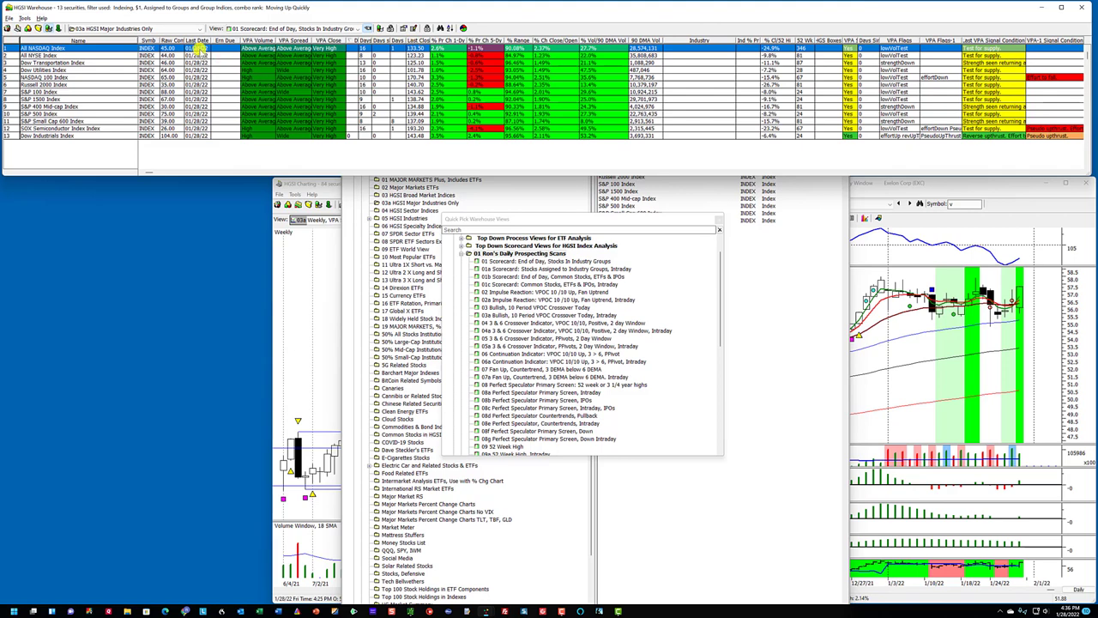
pyautogui.click(172, 42)
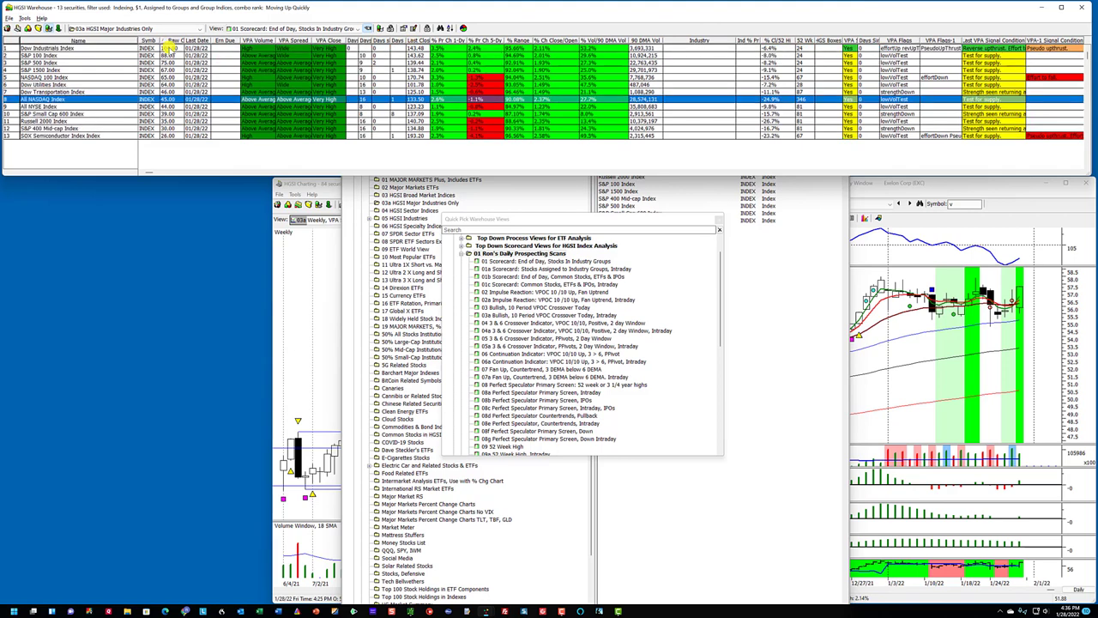
pyautogui.click(169, 98)
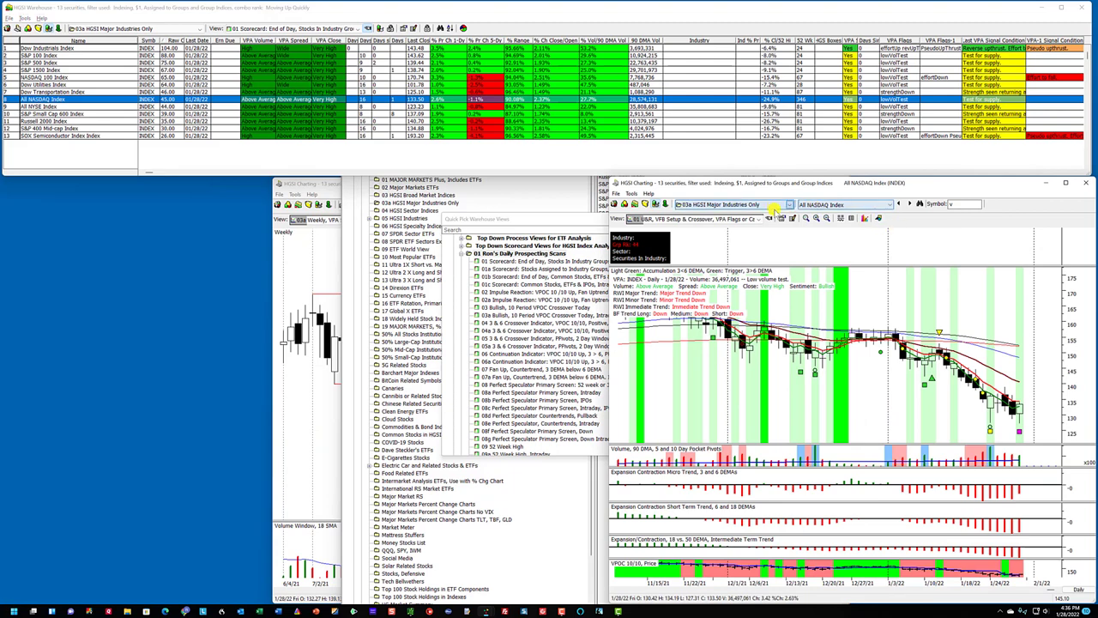
# Apply the 01 Index Analysis view from the 02 HGSI Index Charts folder.
pyautogui.click(770, 216)
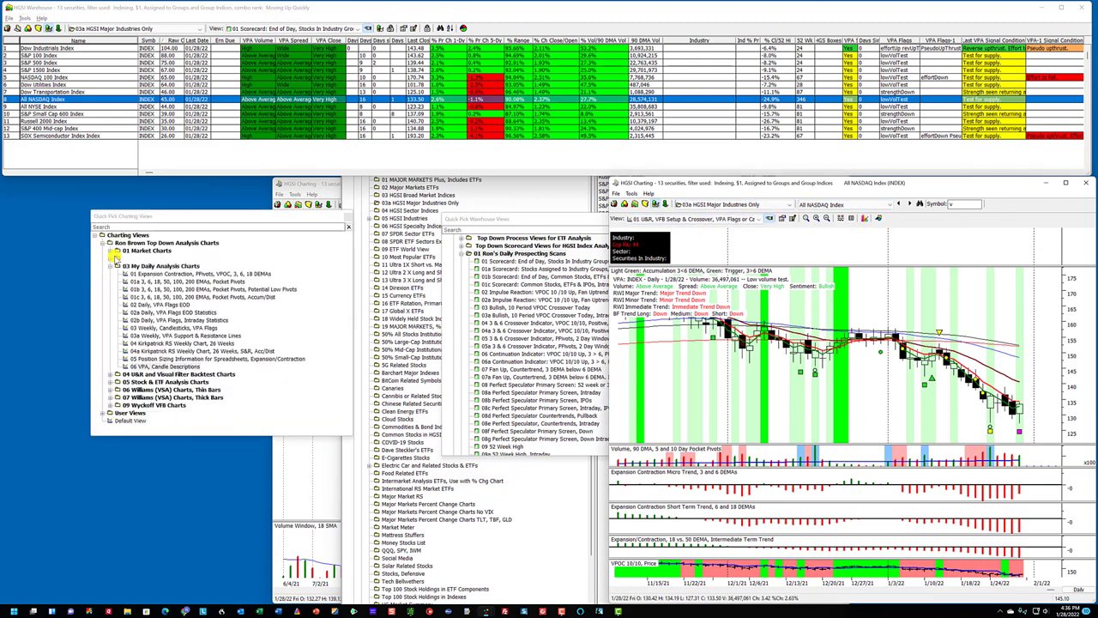
pyautogui.click(114, 258)
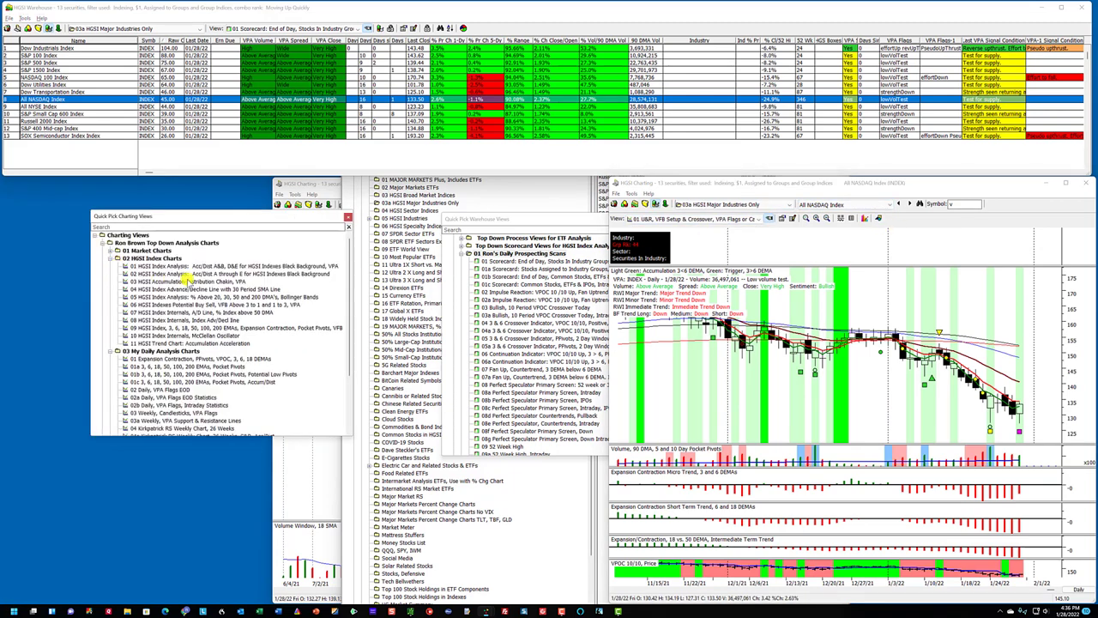
pyautogui.click(222, 266)
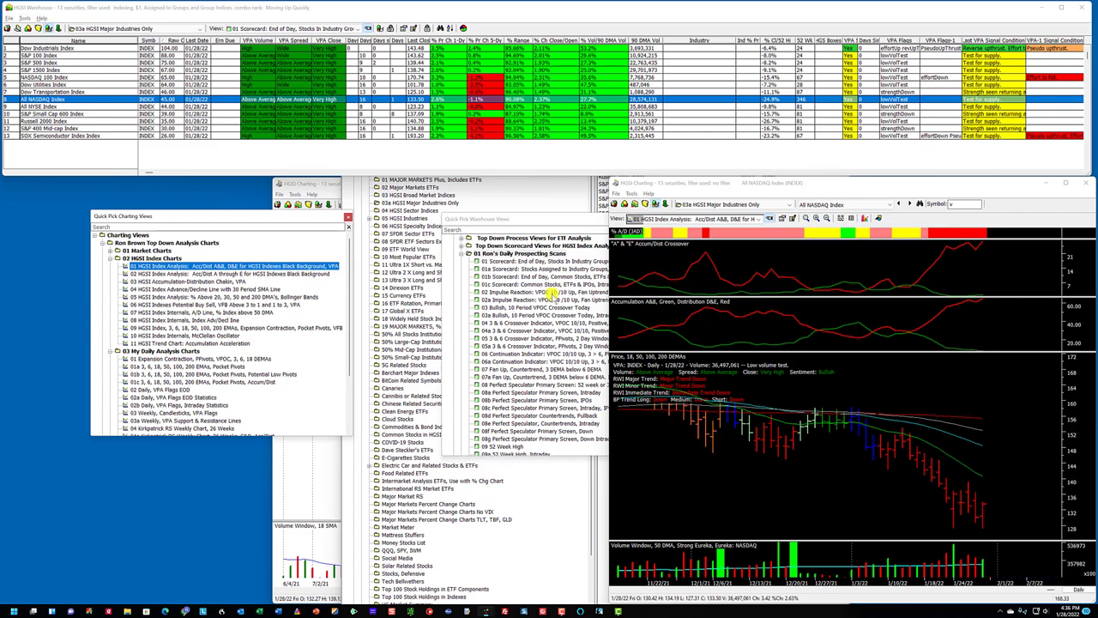
# Switch the chart to 03 Accumulation-Distribution Chaikin, then to 05 % Above 20, 30, 50, 200 DMA's.
pyautogui.click(715, 220)
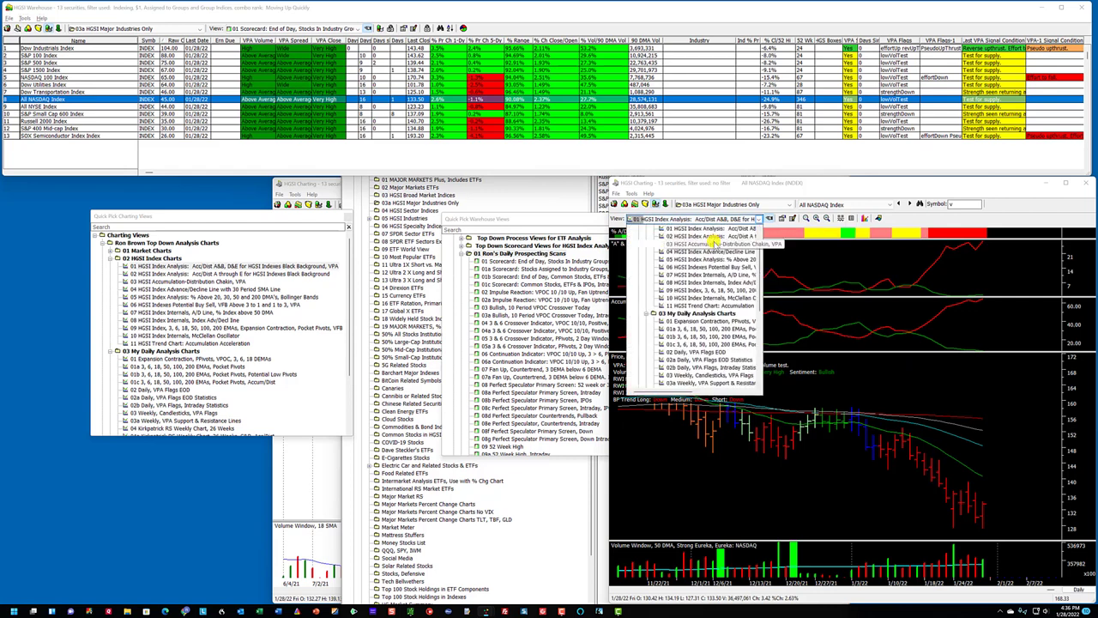
pyautogui.click(713, 243)
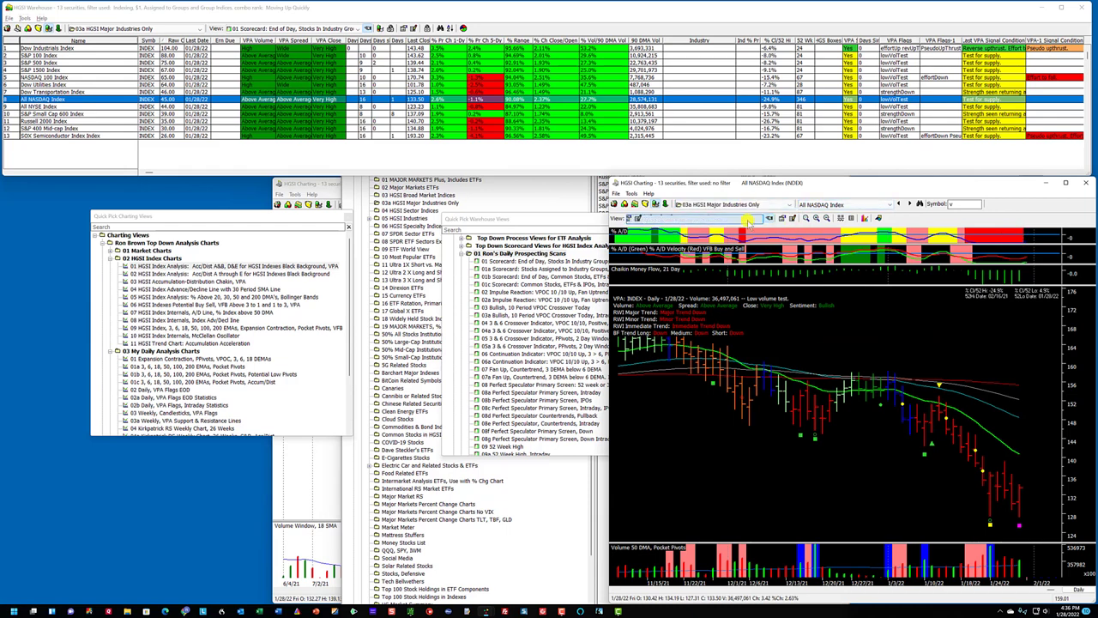
pyautogui.click(740, 219)
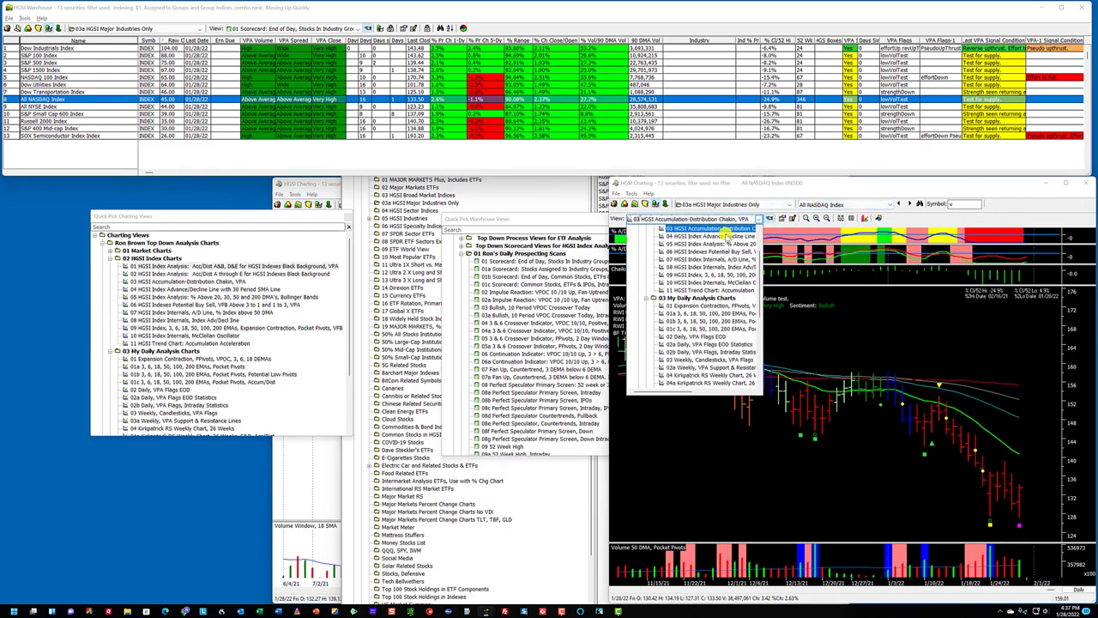
pyautogui.click(723, 244)
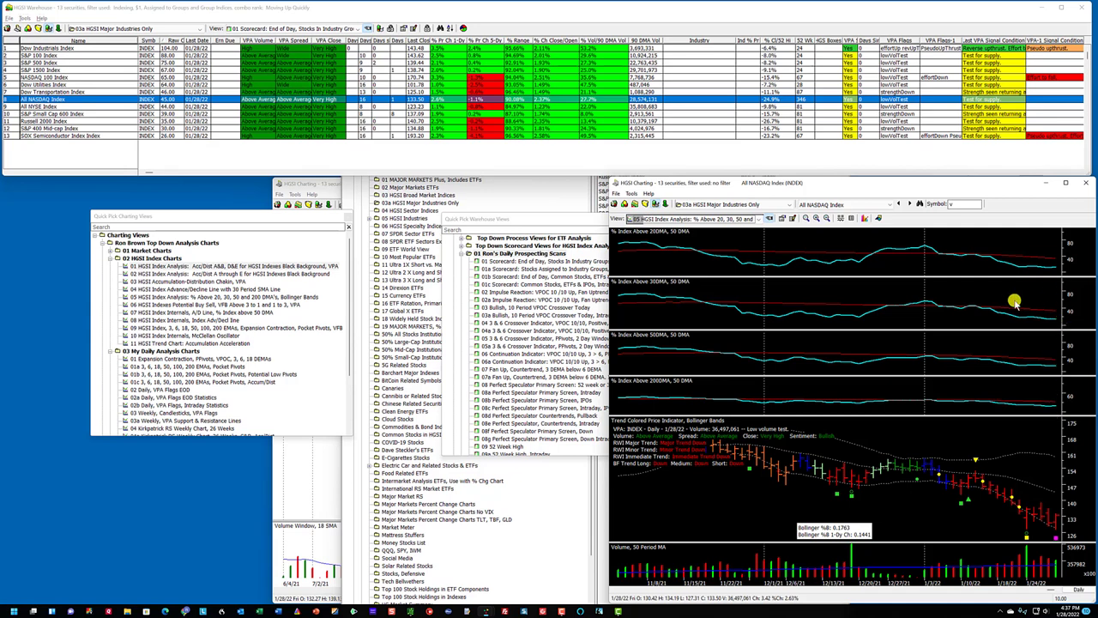
# Inspect the All NASDAQ chart: 12.72% of stocks above their 20-day average on 1/28/22.
pyautogui.moveTo(1014, 302)
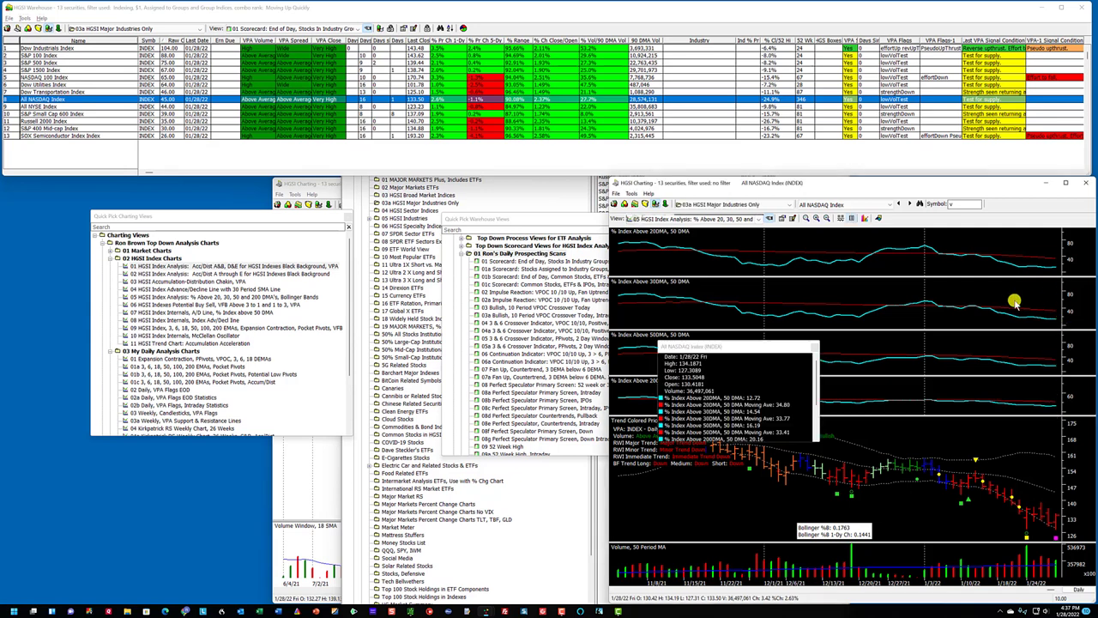
pyautogui.click(1054, 269)
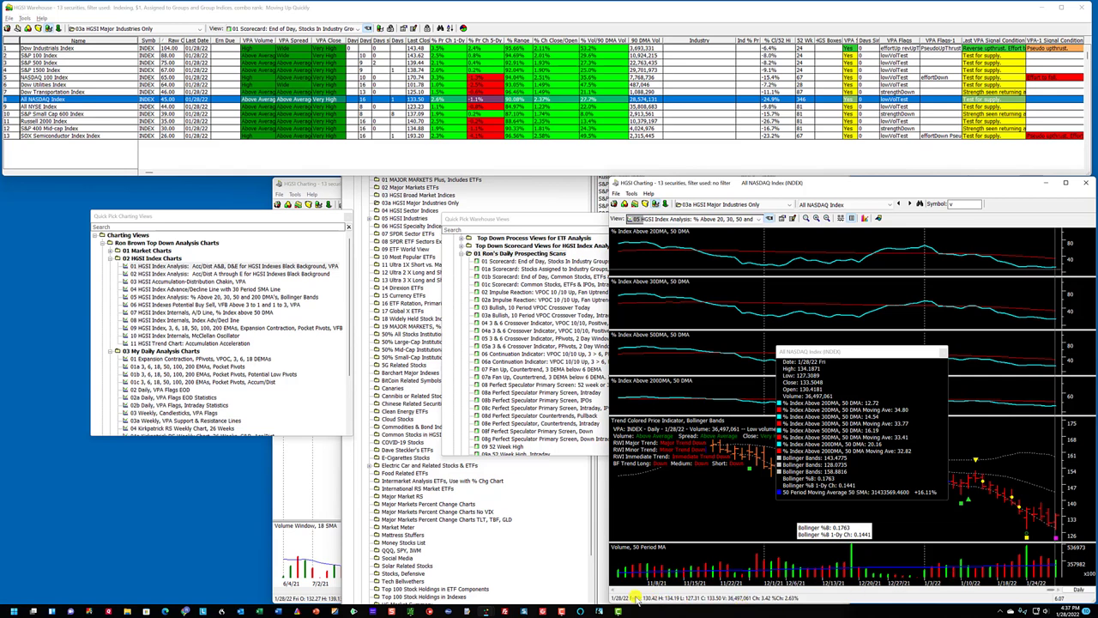
pyautogui.scroll(-1, 612, 590)
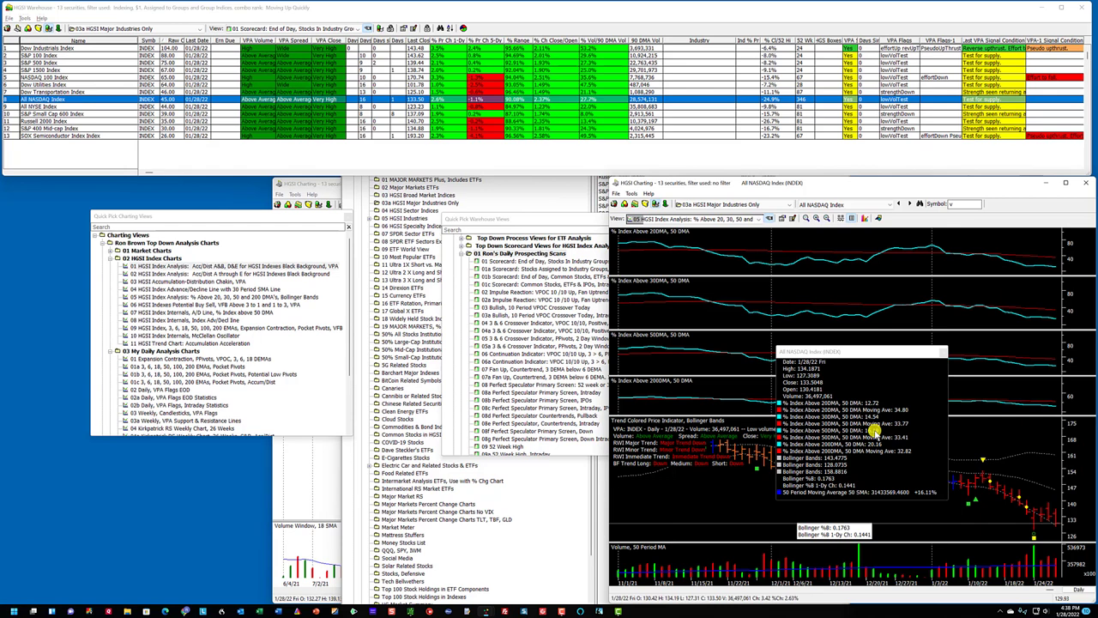
pyautogui.scroll(-1, 883, 386)
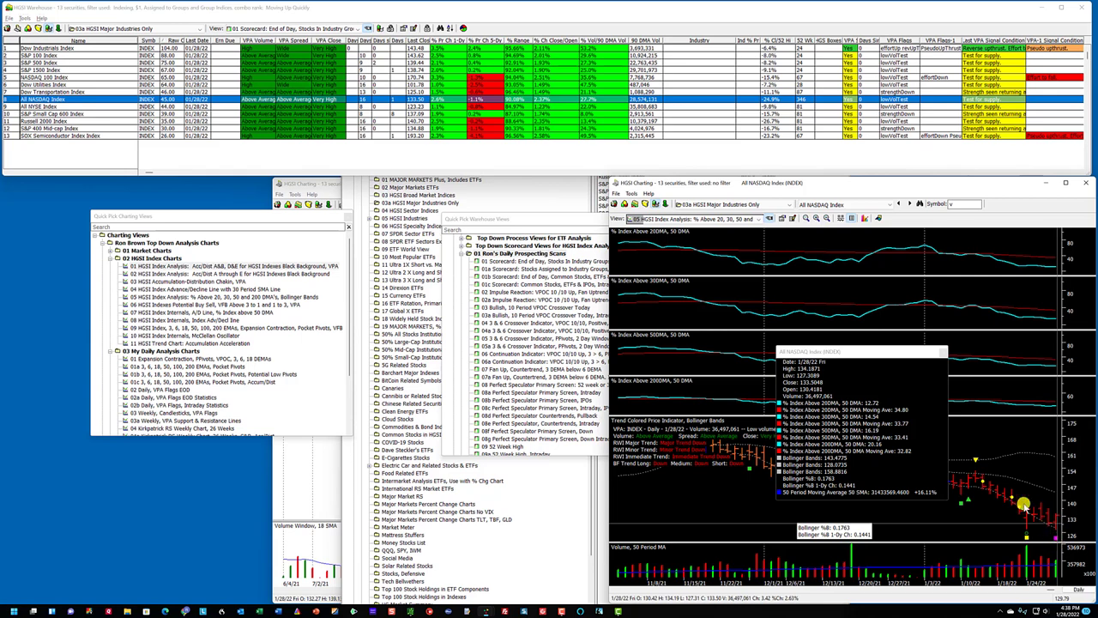
# Reapply the 05 HGSI Index Analysis % Above 20, 30, 50 and 200 DMA's view.
pyautogui.click(758, 219)
pyautogui.click(711, 229)
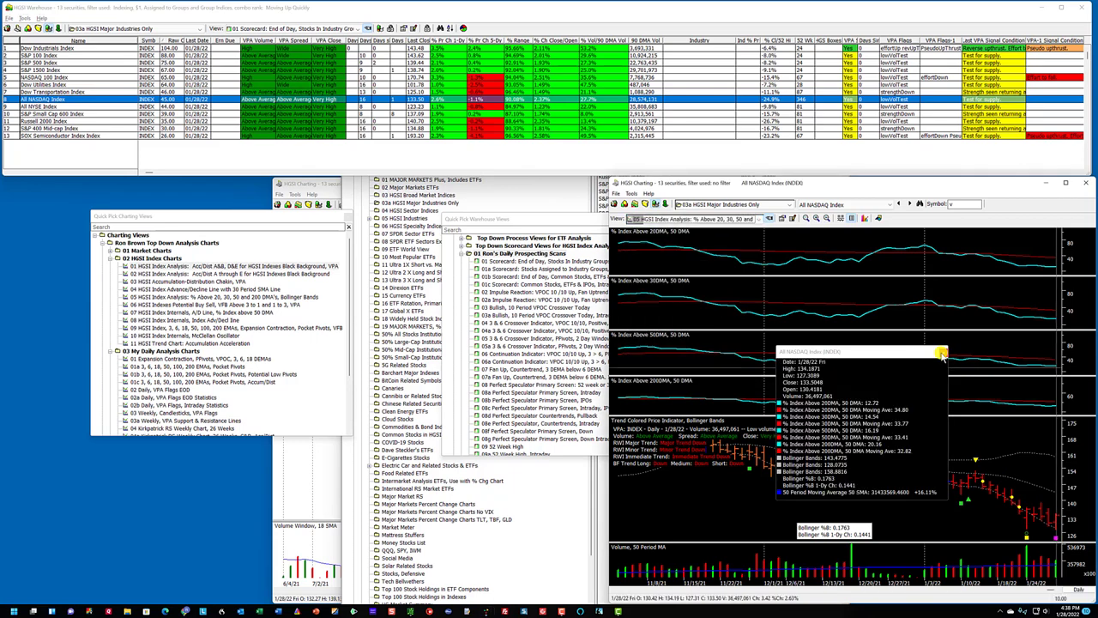
pyautogui.click(692, 218)
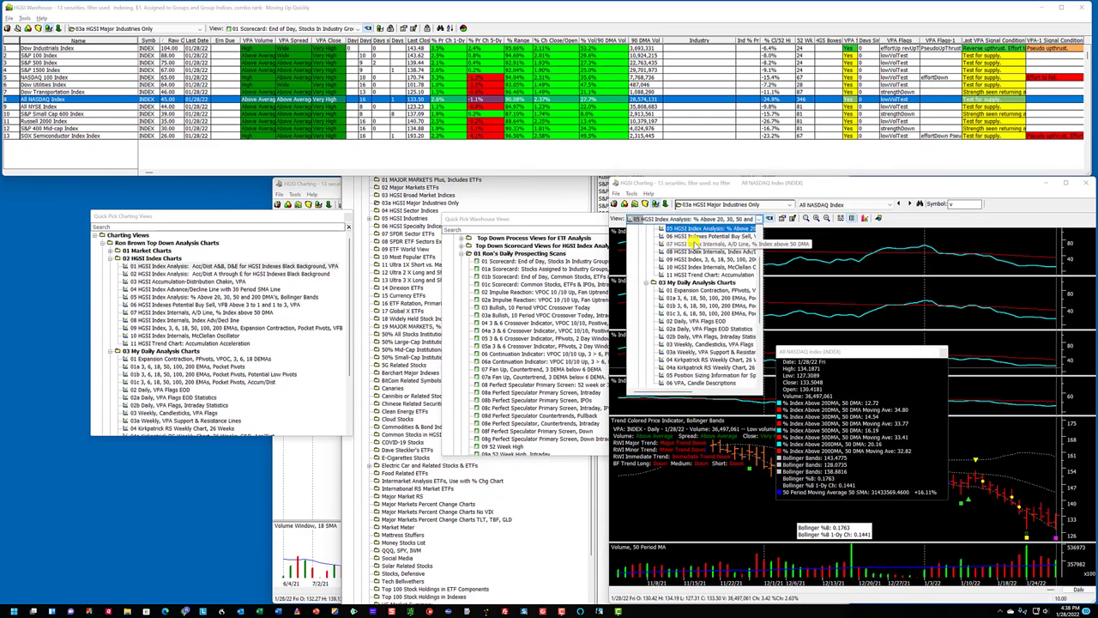
# Review All NASDAQ's Potential Buy Sell view at the 1/28/22 bar, then switch to McClellan Oscillator internals.
pyautogui.click(694, 244)
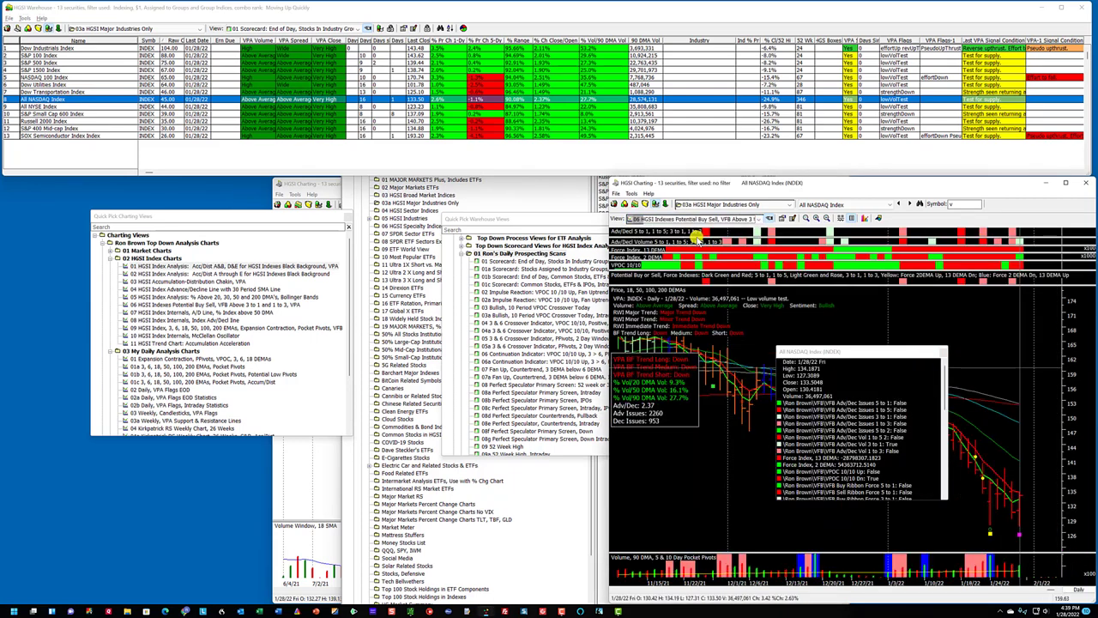
pyautogui.click(940, 356)
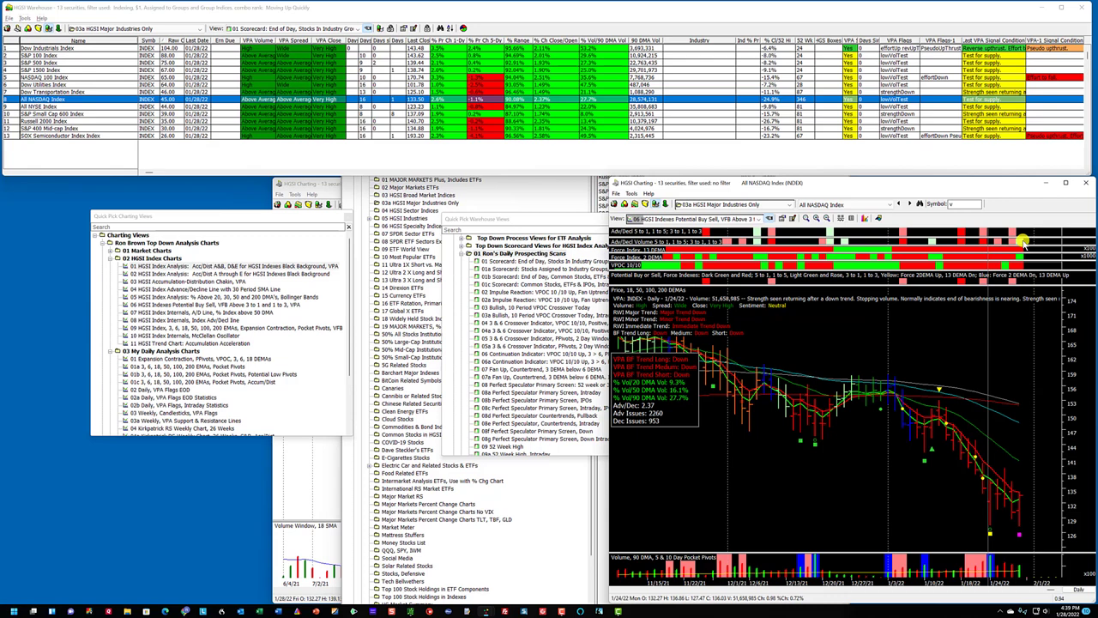
pyautogui.click(1021, 242)
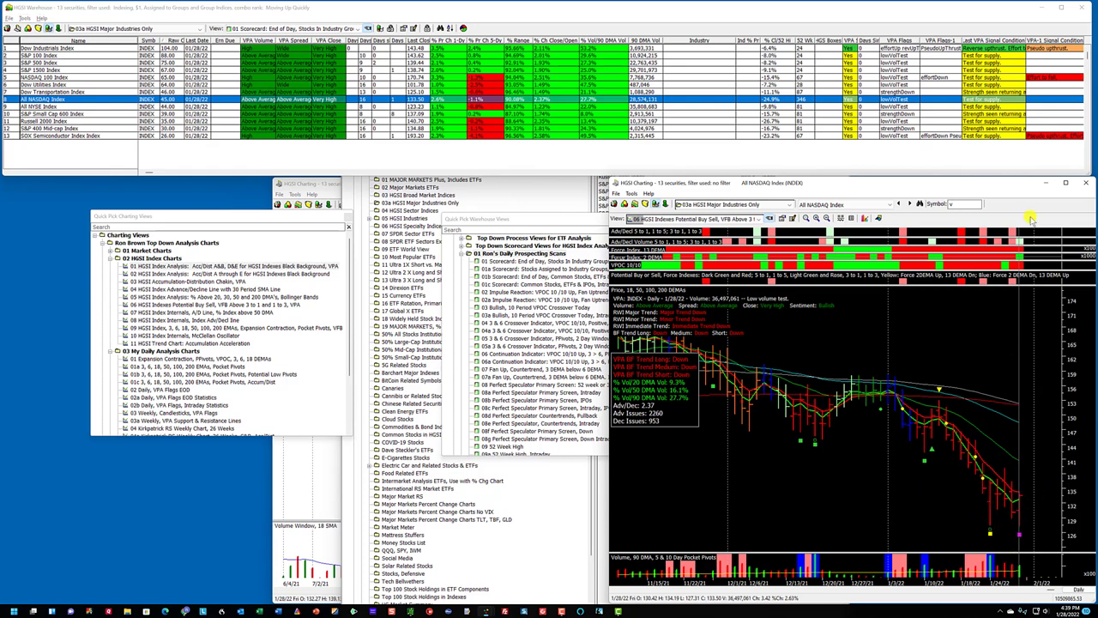
pyautogui.click(724, 218)
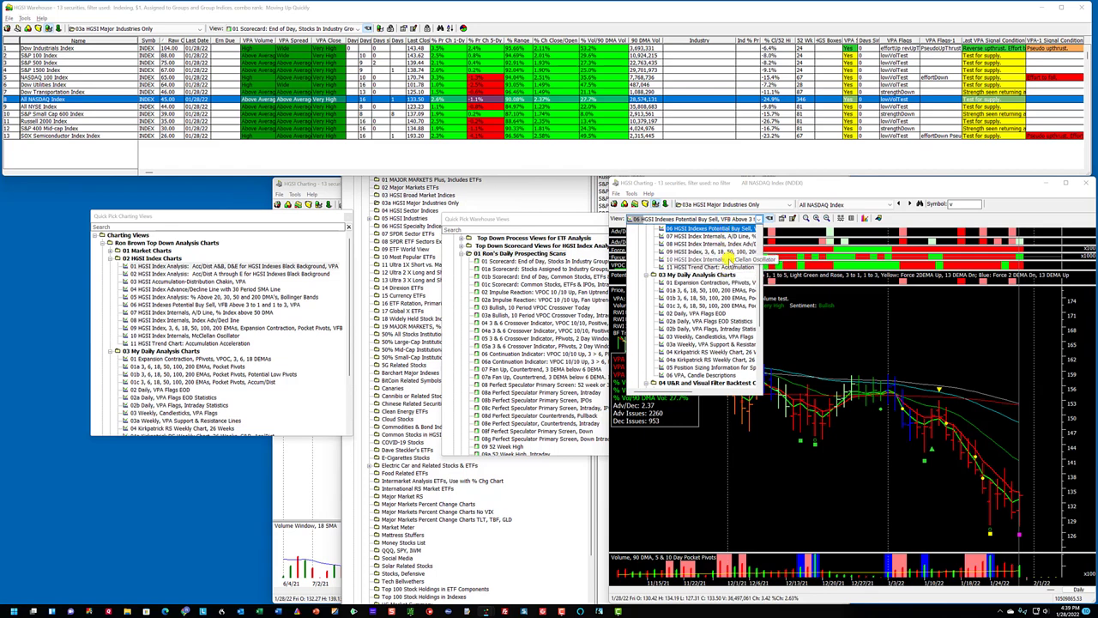
pyautogui.click(728, 258)
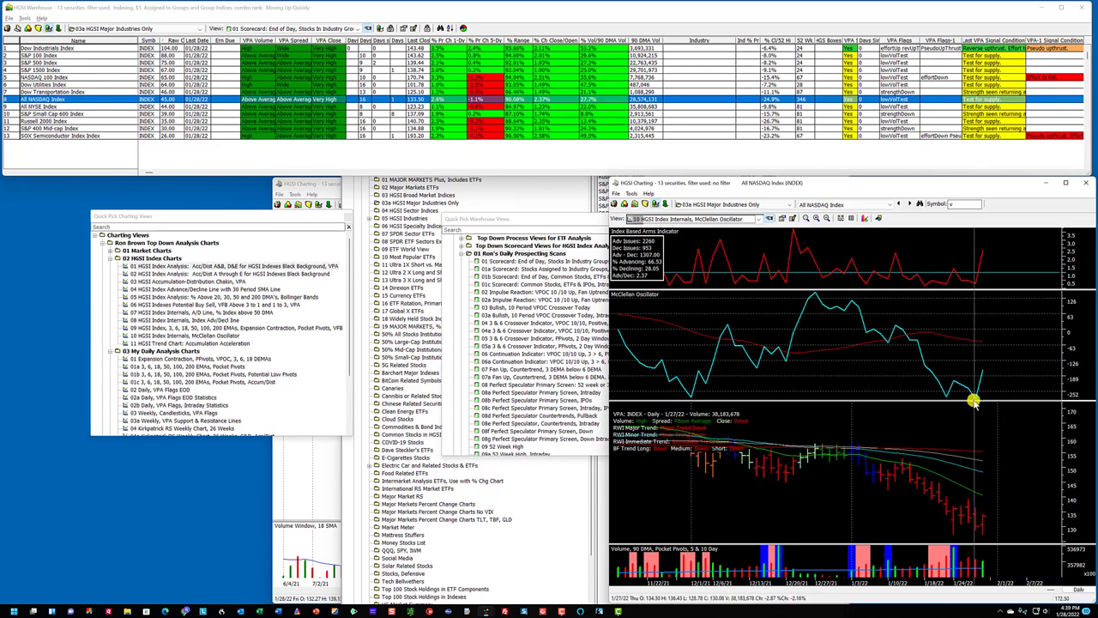
# Zoom the full-screen McClellan chart out three levels, inspect the 11/30/21–12/1/21 low, then restore the window.
pyautogui.click(1064, 183)
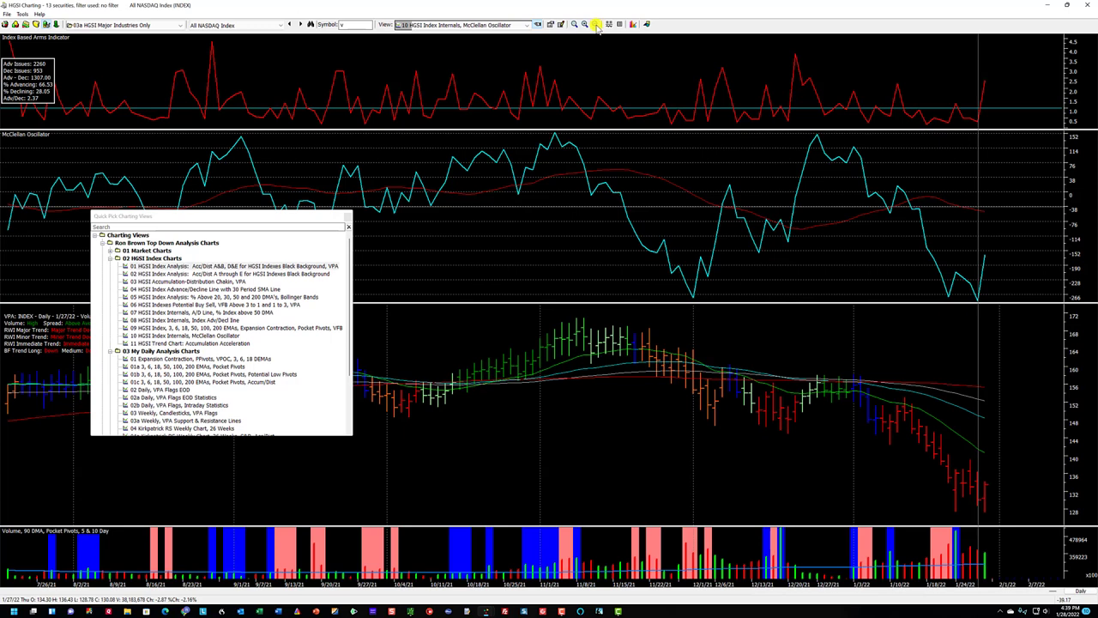
pyautogui.click(596, 25)
pyautogui.click(596, 25)
pyautogui.click(596, 25)
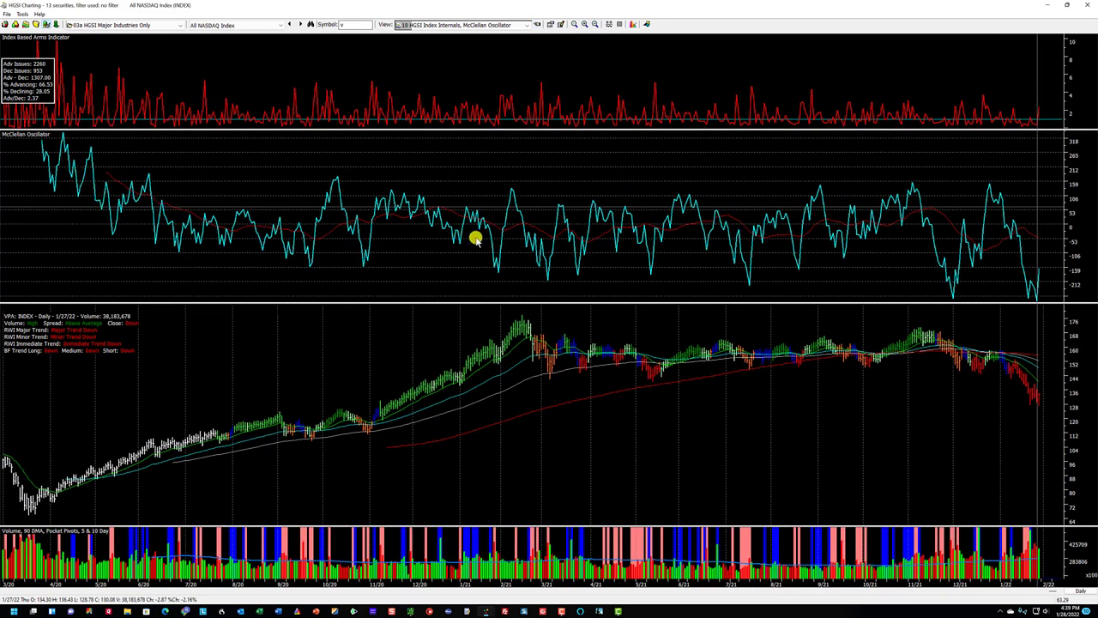
pyautogui.click(949, 296)
pyautogui.click(952, 298)
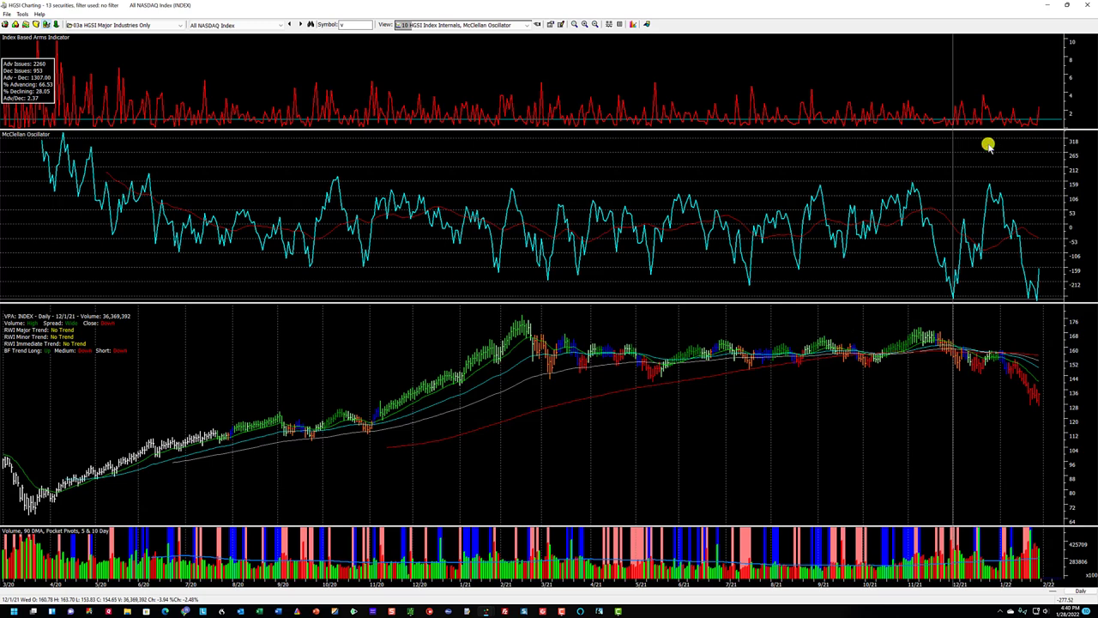
pyautogui.click(1067, 4)
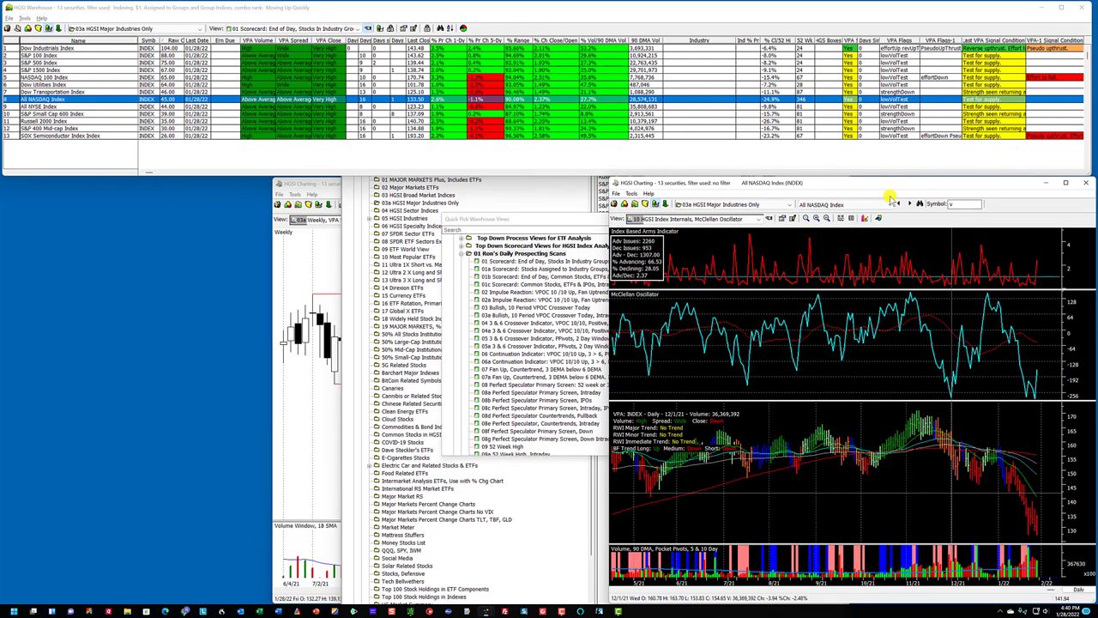
# Chart the S&P 500 Index internals, read the 1/4/22 and latest bars, and maximize the chart.
pyautogui.click(94, 106)
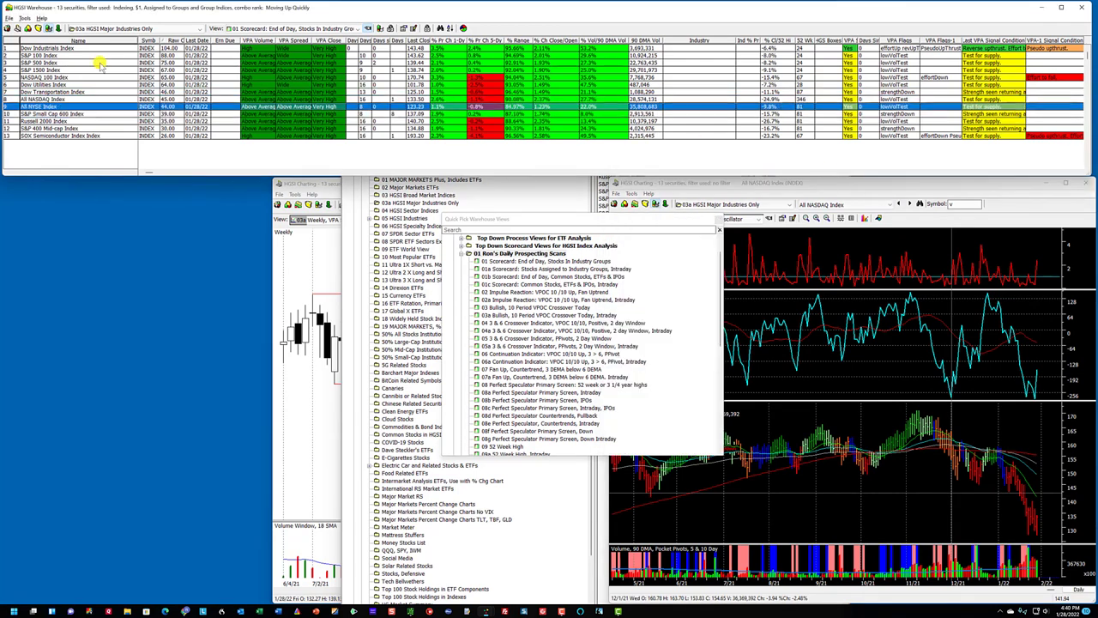
pyautogui.click(100, 55)
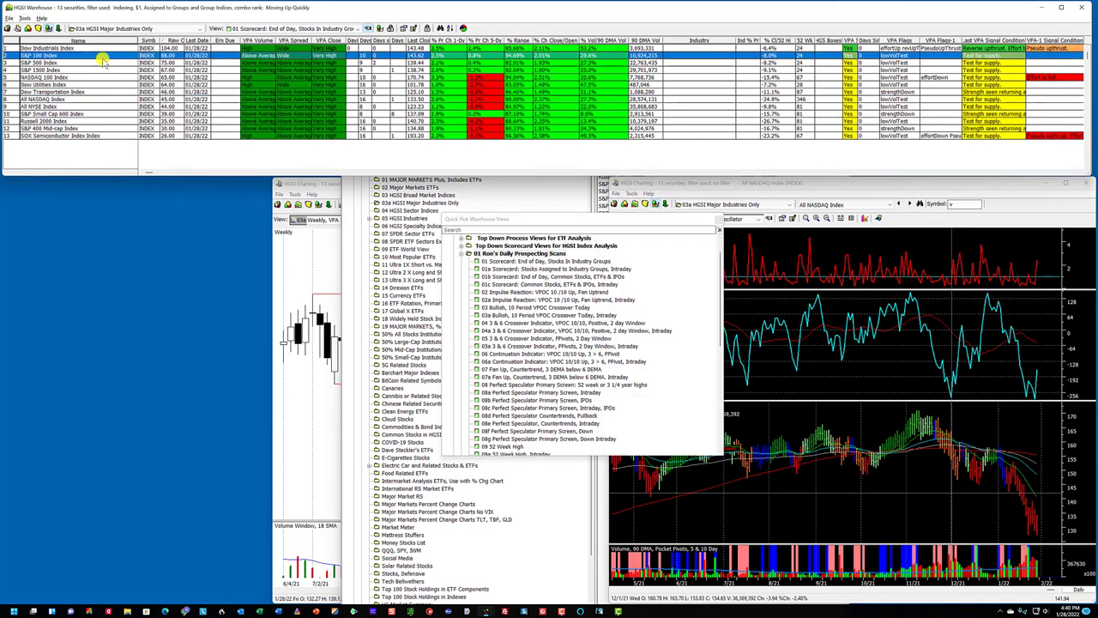
pyautogui.click(59, 128)
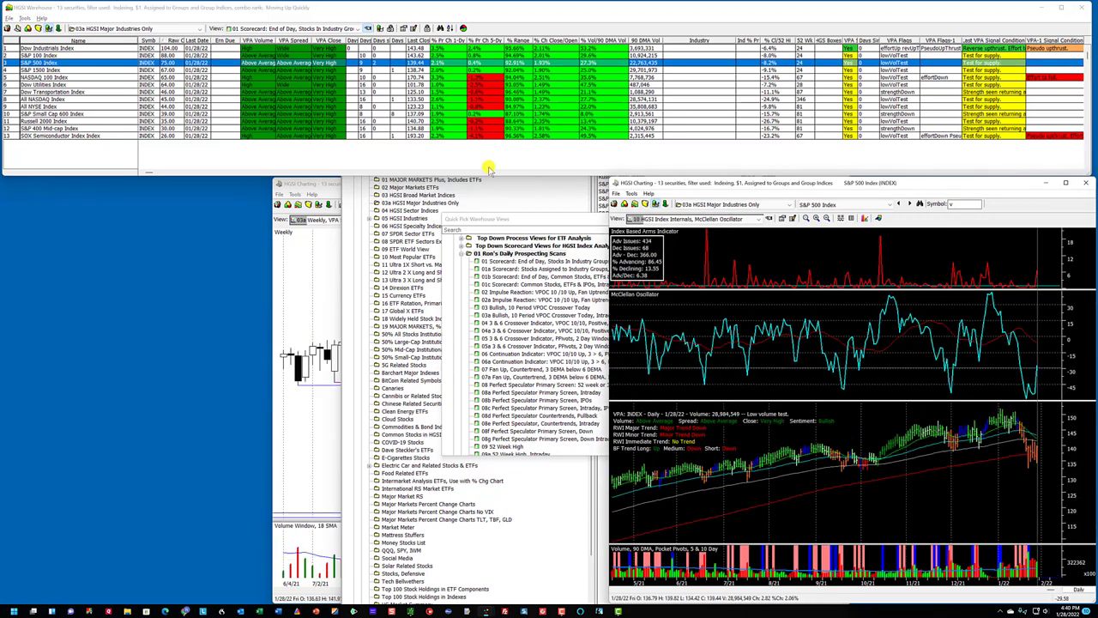
pyautogui.click(1000, 400)
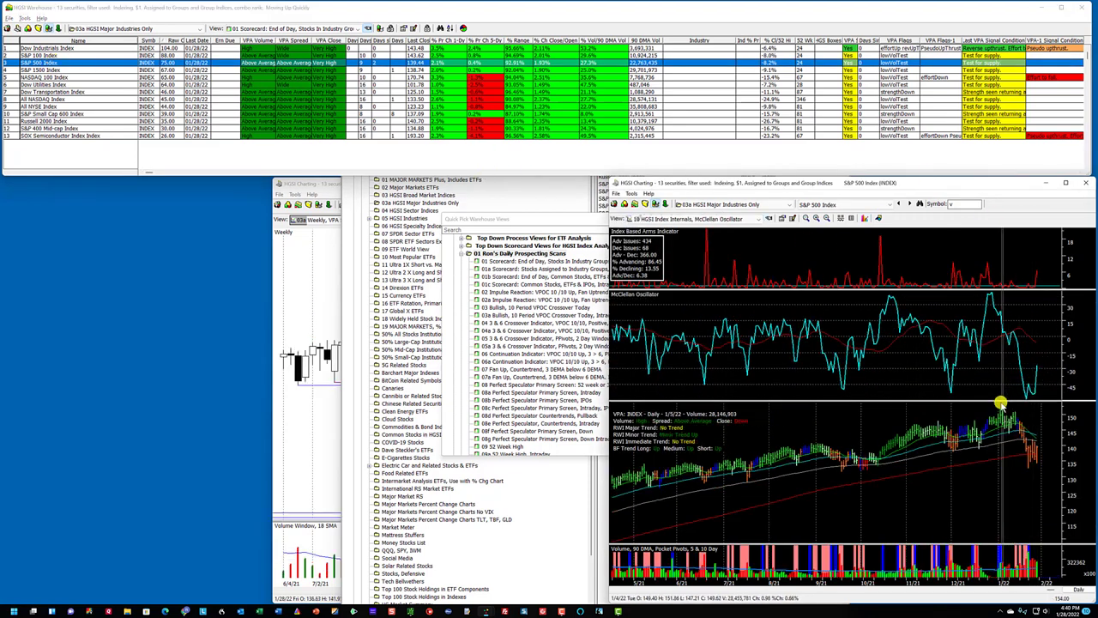
pyautogui.click(1039, 375)
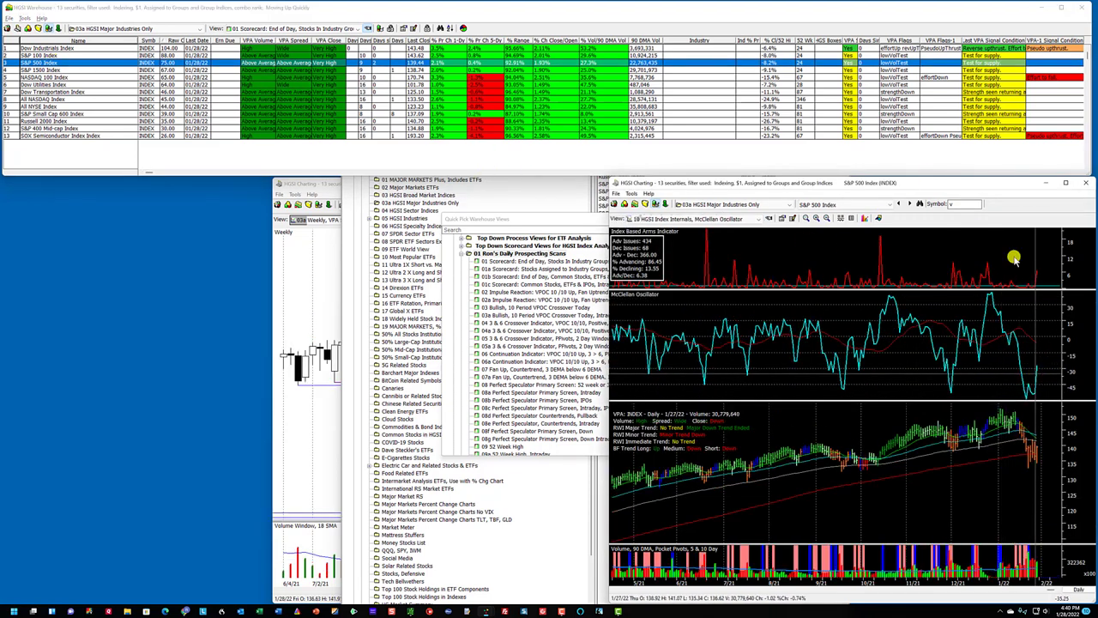
pyautogui.click(1064, 185)
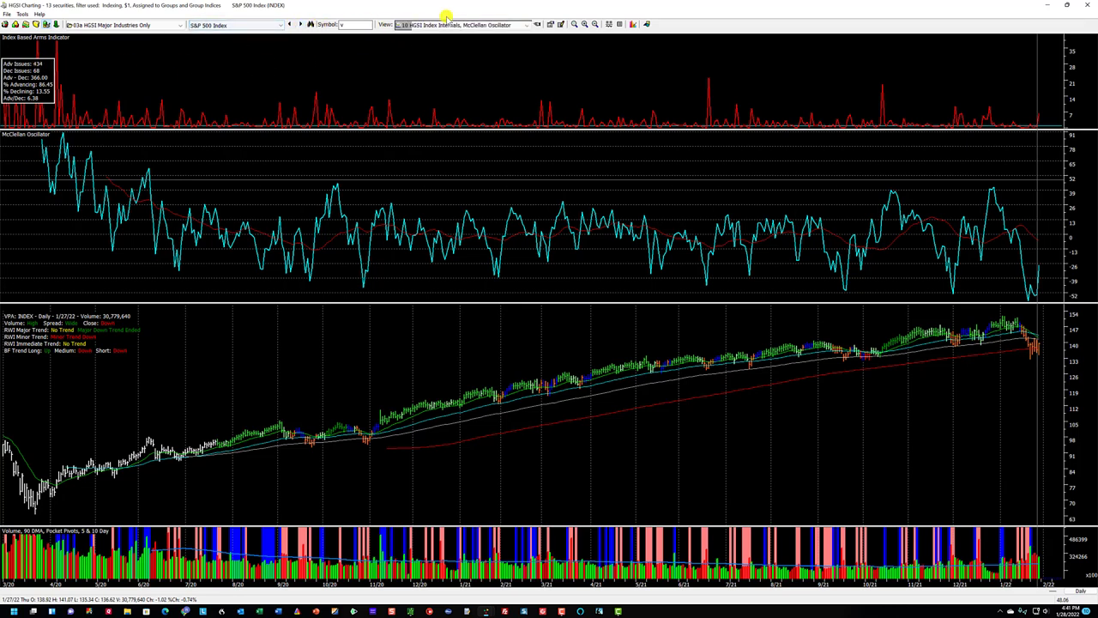
# Show the S&P 500 in '06 HGSI Indexes Potential Buy Sell', zoomed to three months, reading 10/19/21.
pyautogui.click(451, 24)
pyautogui.scroll(5, 463, 96)
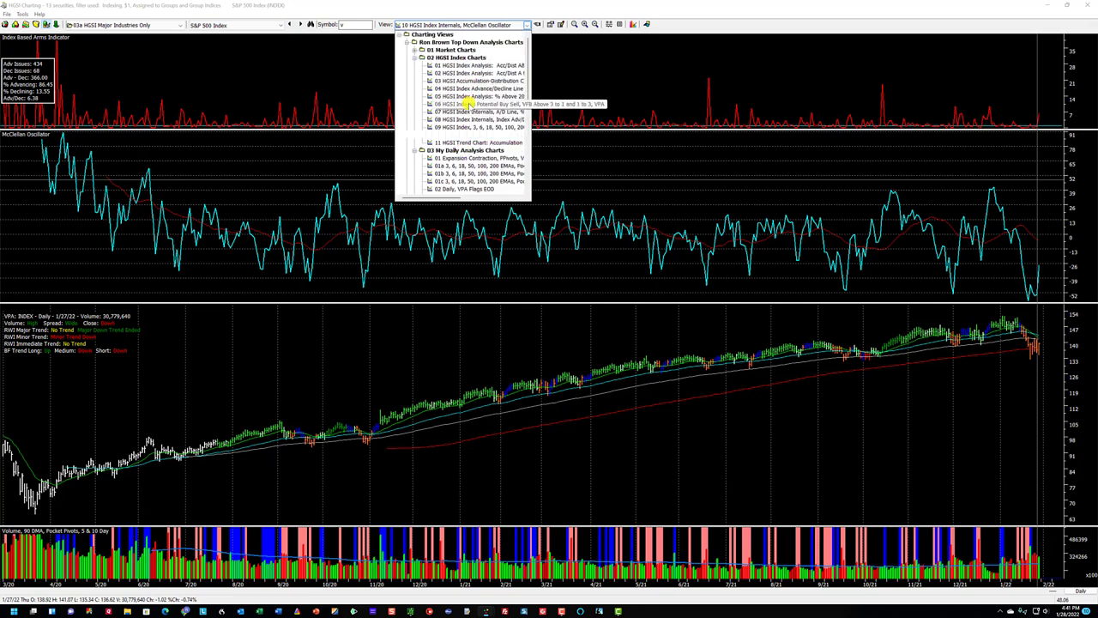
pyautogui.click(469, 104)
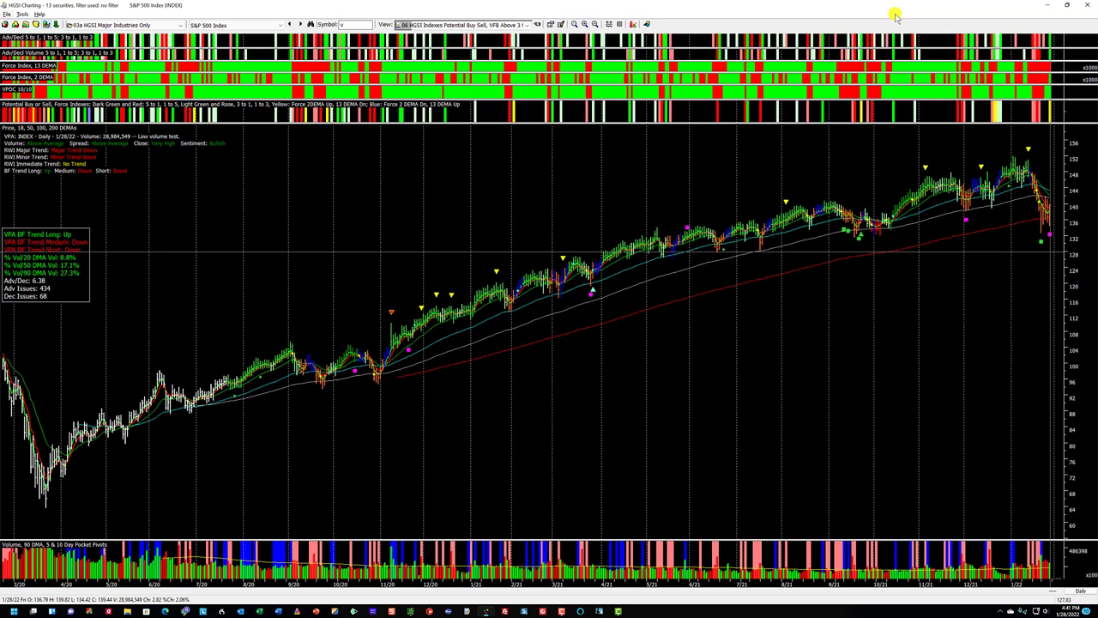
pyautogui.press('Up')
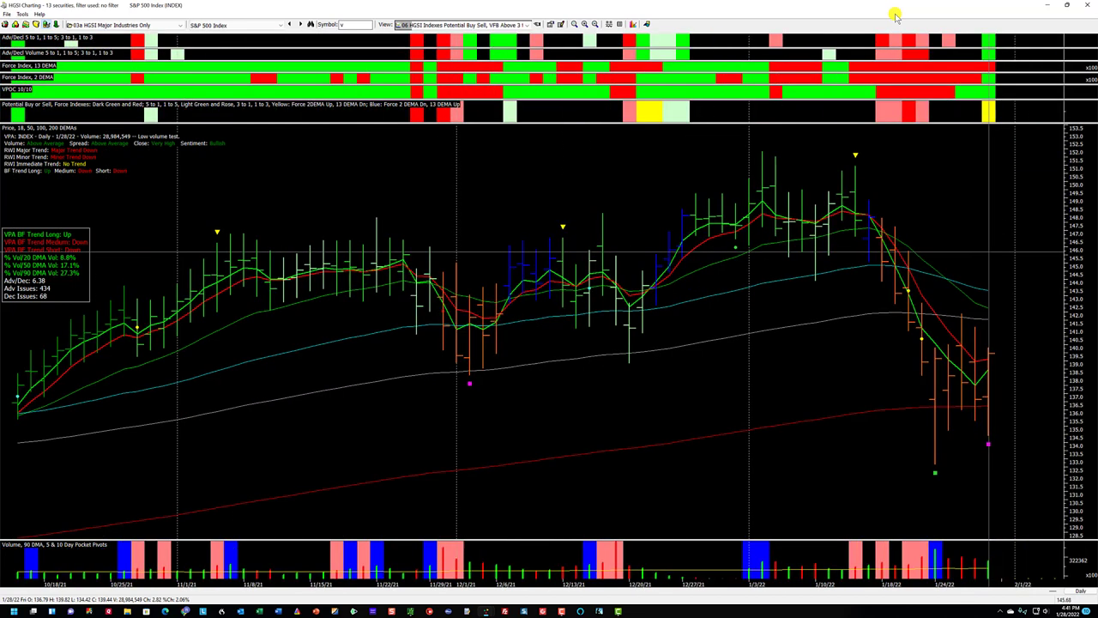
pyautogui.click(51, 284)
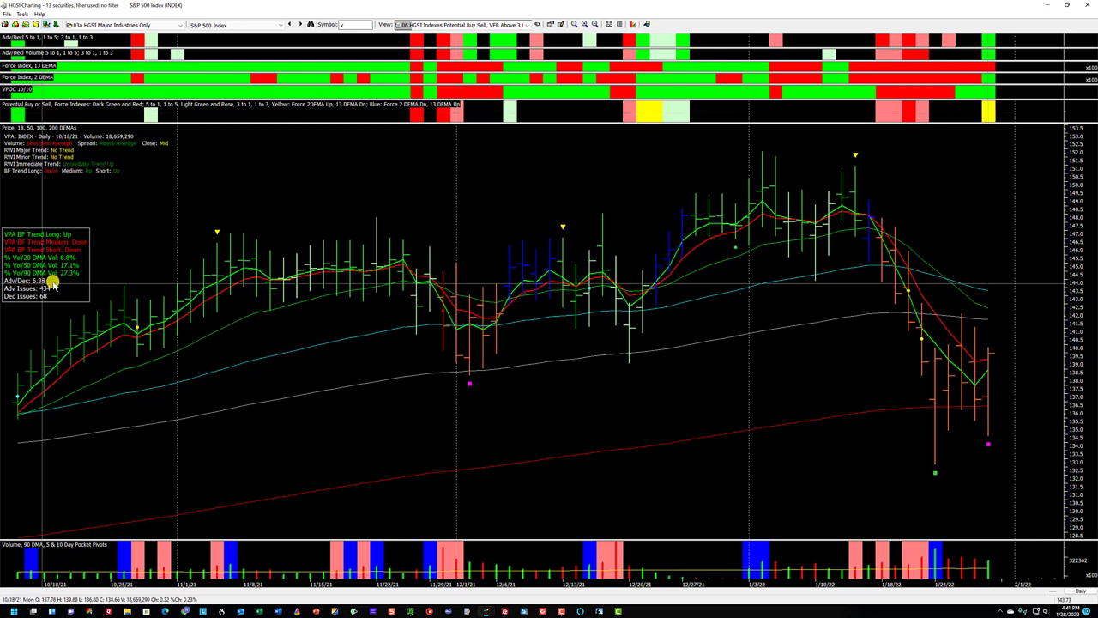
# Chart the S&P 1500, then the NASDAQ 100 Index, and read the 10/18/21 bar.
pyautogui.click(220, 26)
pyautogui.click(221, 56)
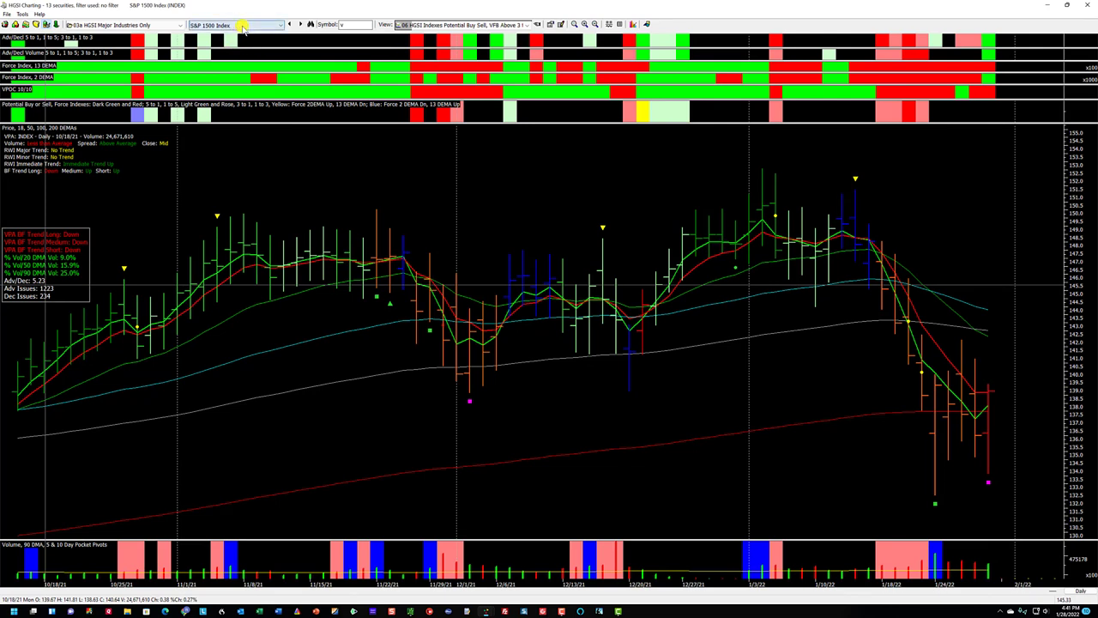
pyautogui.click(249, 26)
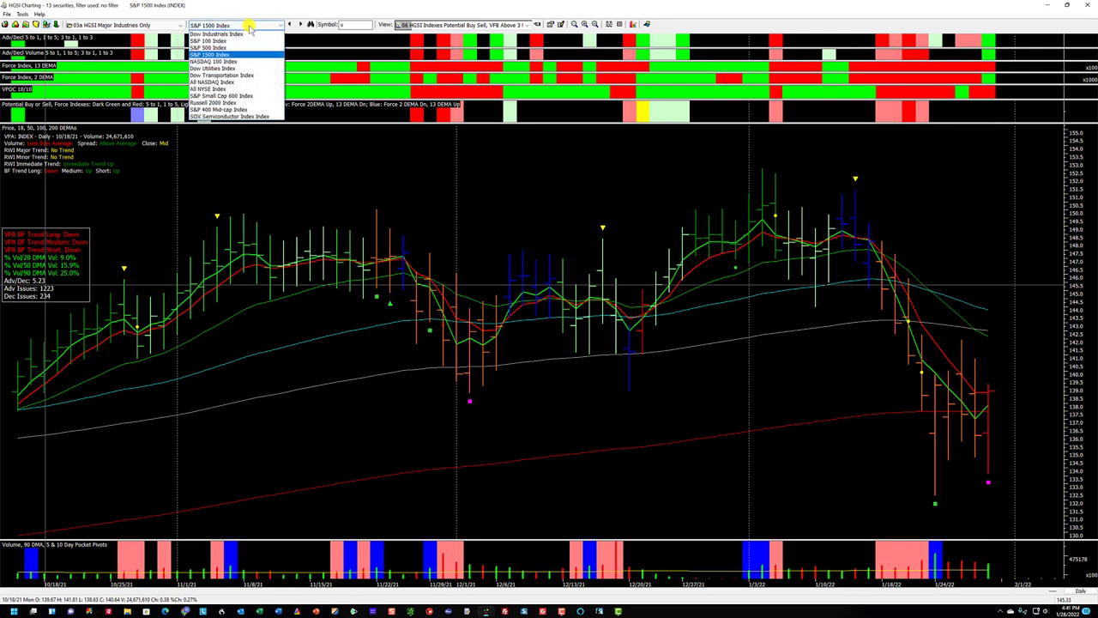
pyautogui.click(225, 61)
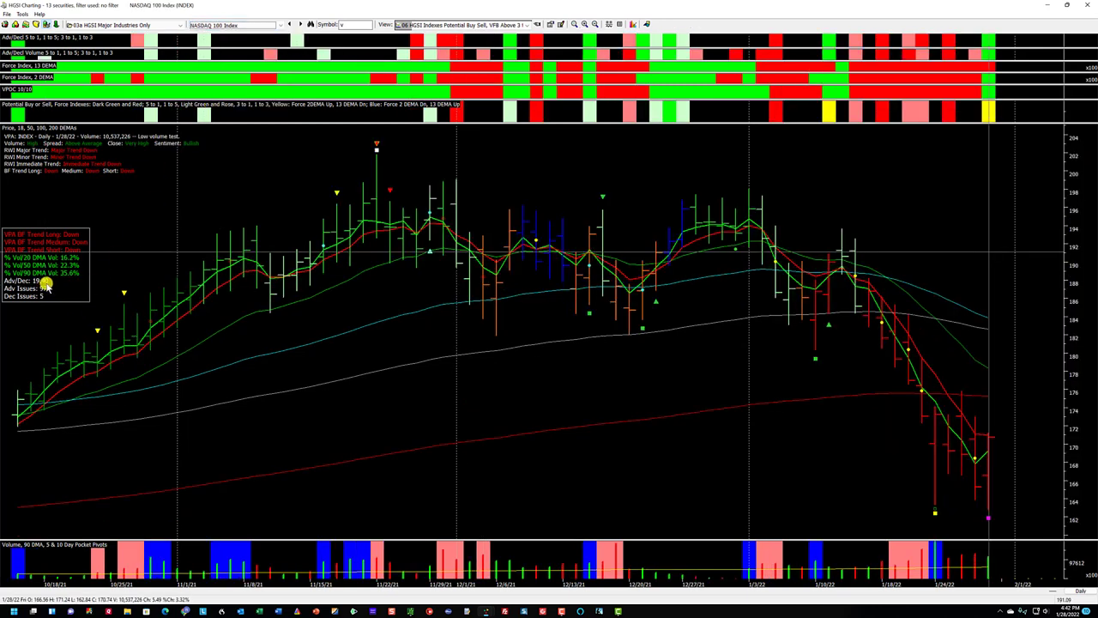
pyautogui.click(47, 294)
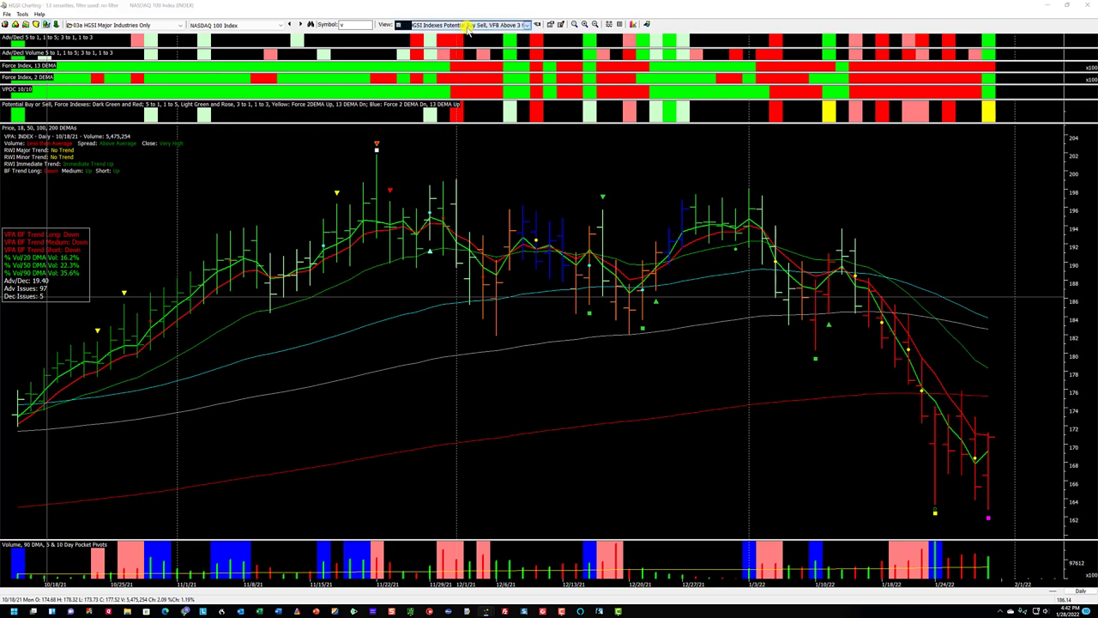
# Browse the chart view list, keeping the Potential Buy Sell view.
pyautogui.click(463, 24)
pyautogui.scroll(2, 494, 102)
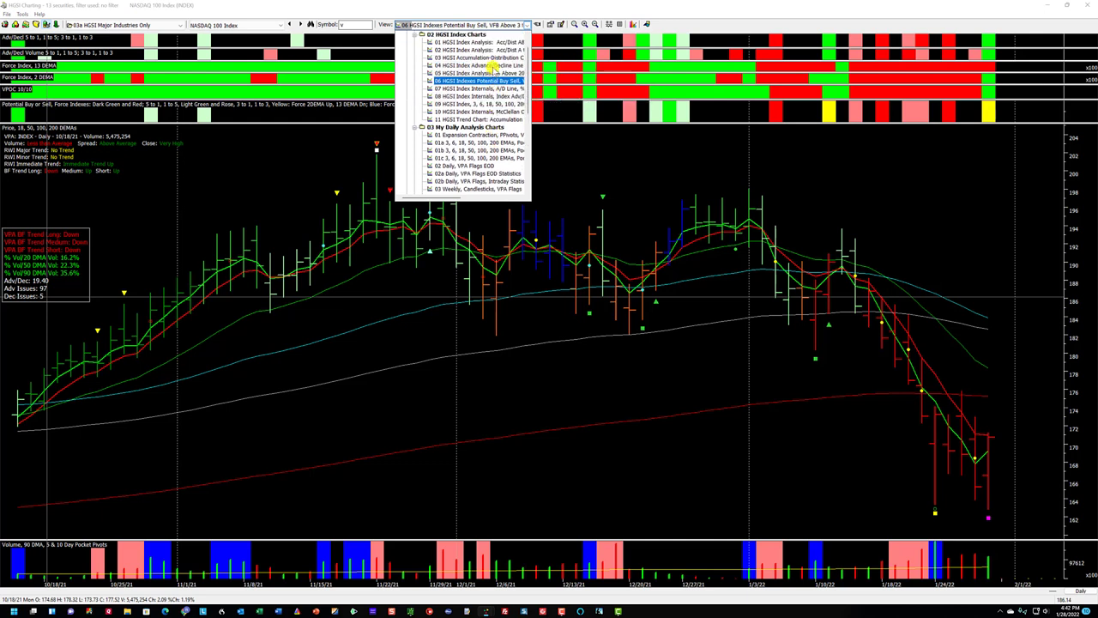
pyautogui.click(629, 211)
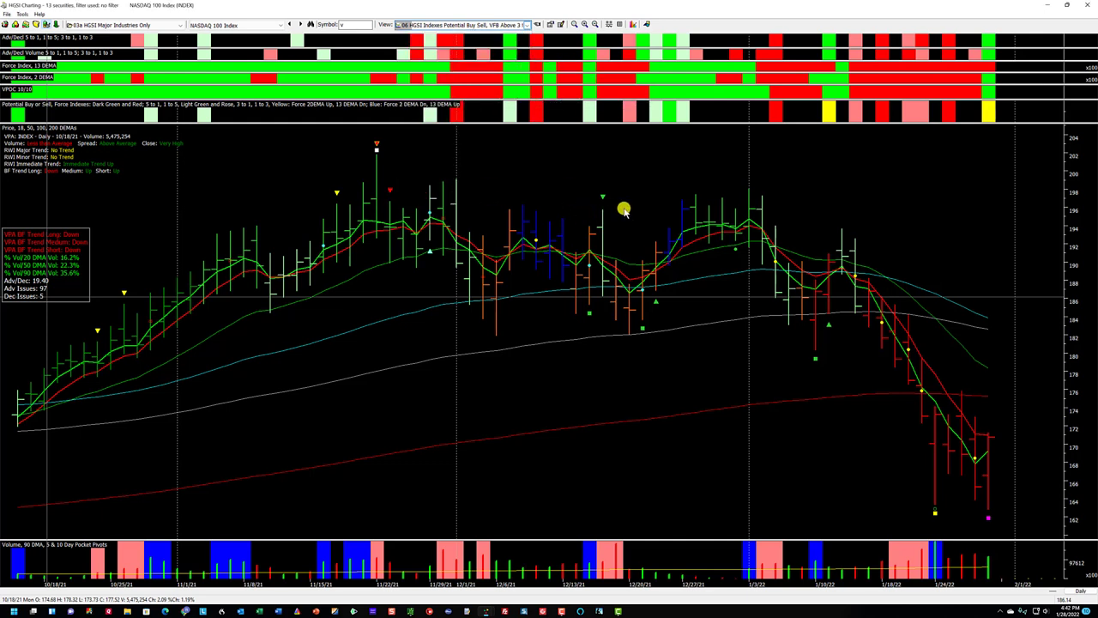